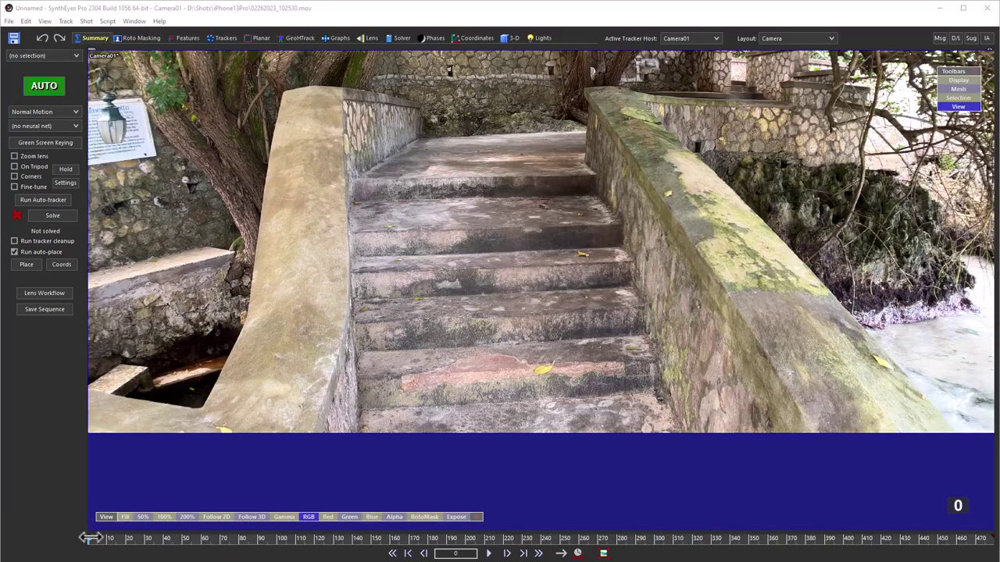
# Preview the shot's later frames, then switch to the 3-D scene views
pyautogui.moveTo(94, 541); pyautogui.dragTo(934, 517)
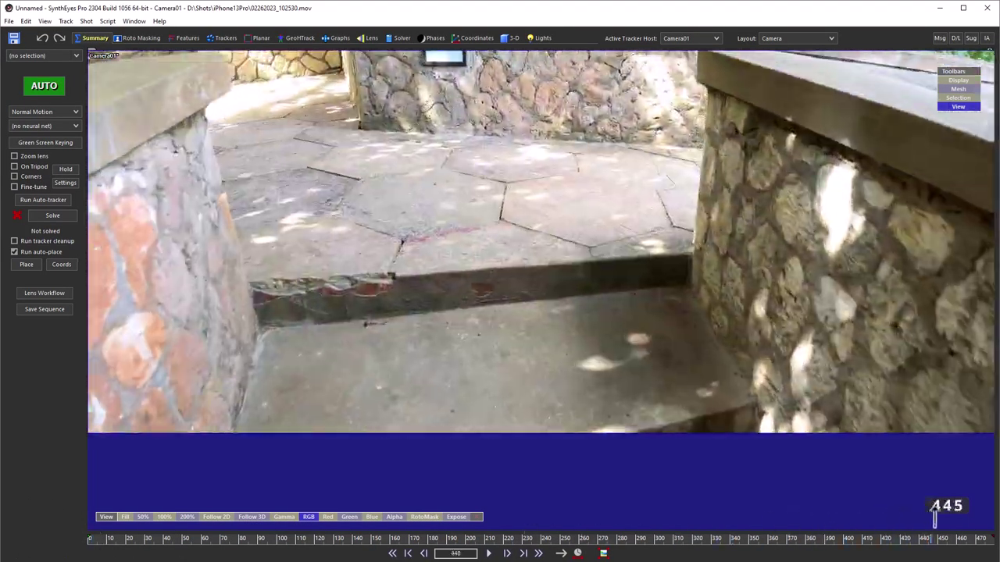
pyautogui.moveTo(996, 520); pyautogui.dragTo(90, 539)
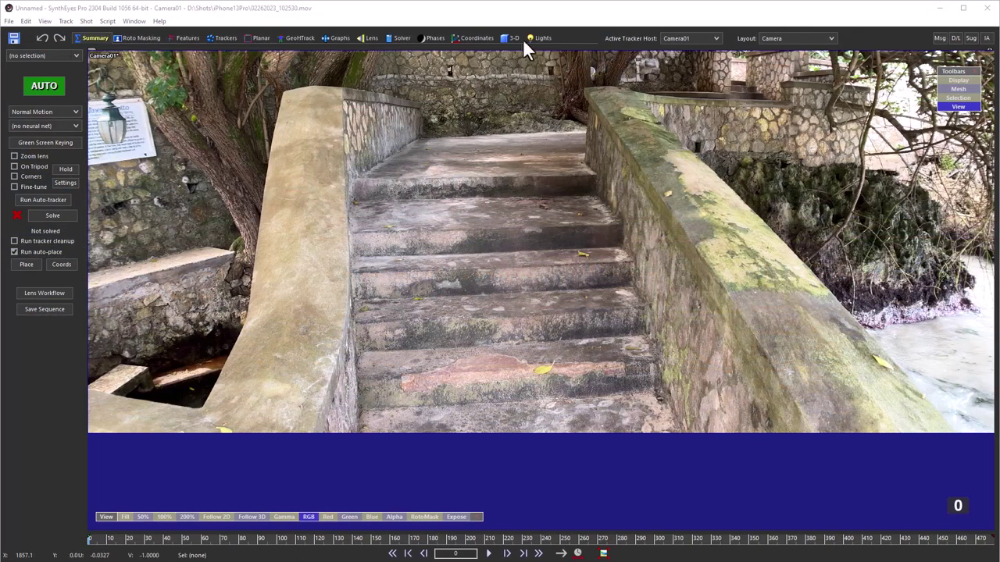
pyautogui.click(516, 37)
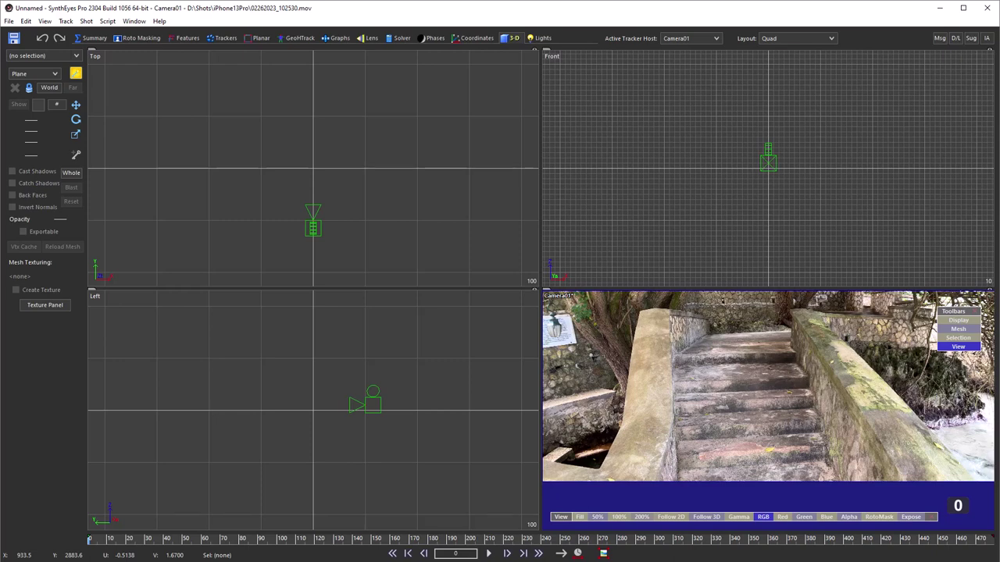
# Import the stairway scan OBJ into the scene as a mesh
pyautogui.click(8, 21)
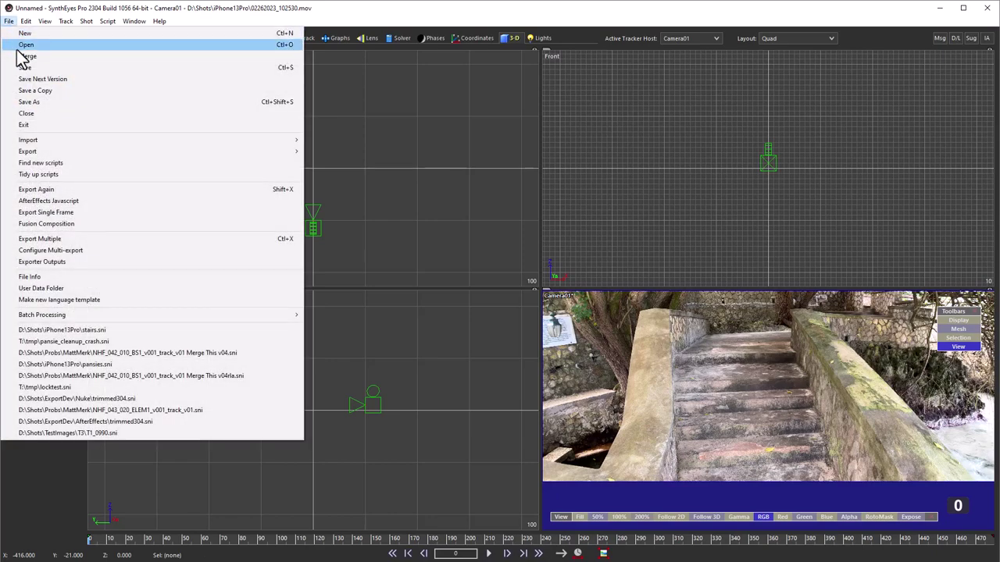
pyautogui.moveTo(118, 139)
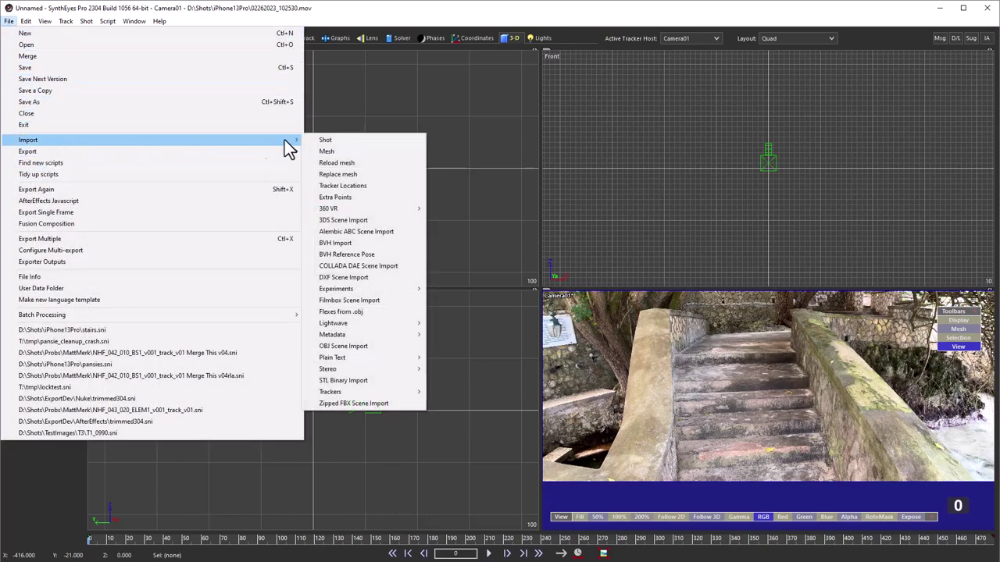
pyautogui.click(334, 150)
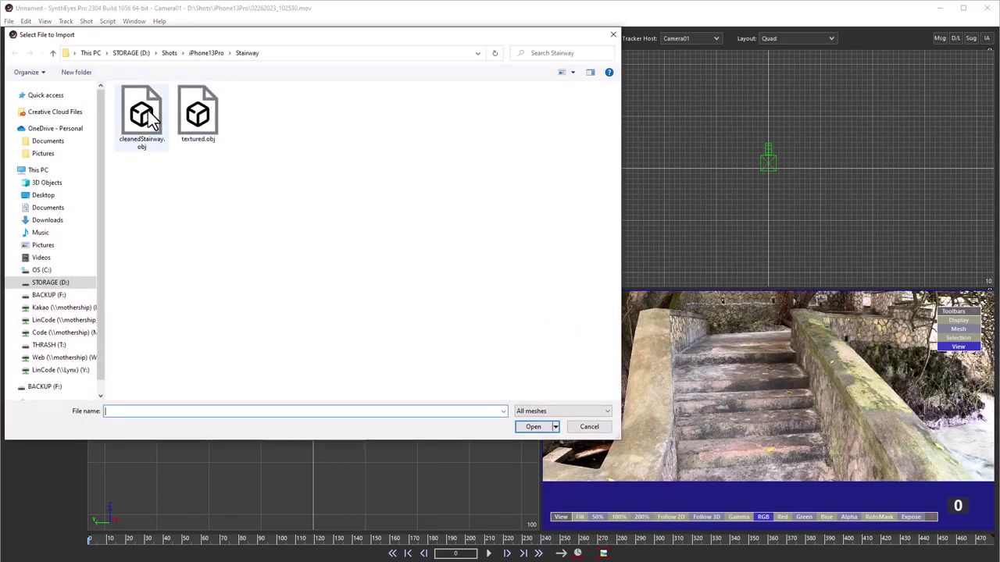
pyautogui.doubleClick(147, 113)
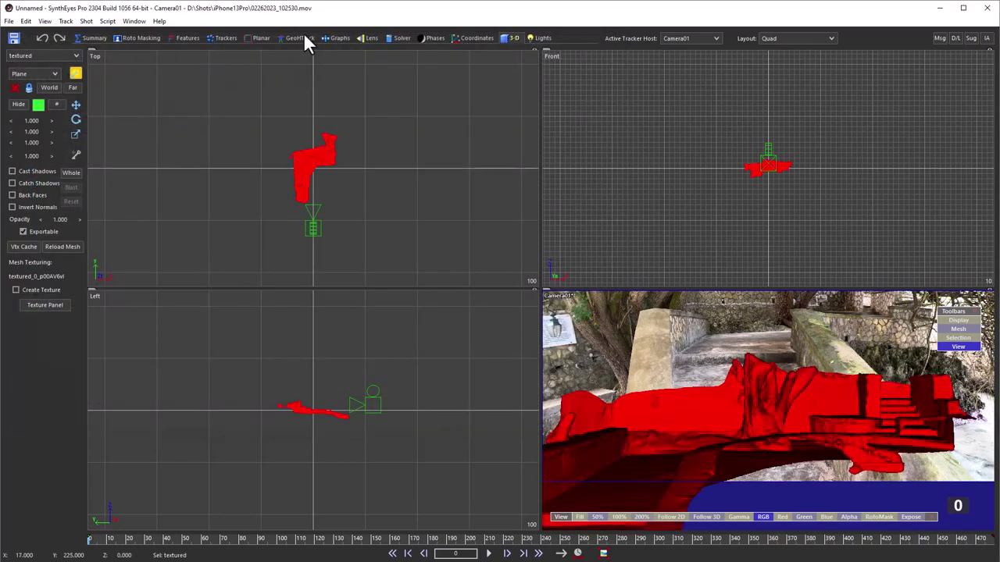
# Show the scan in a single Perspective view with its real texture and mesh selection hidden
pyautogui.click(300, 38)
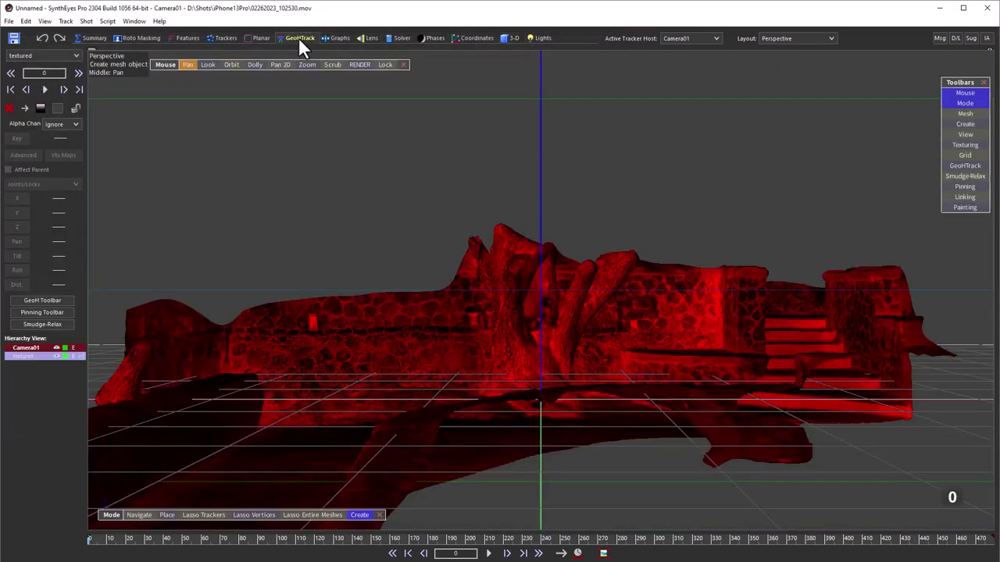
pyautogui.press('t')
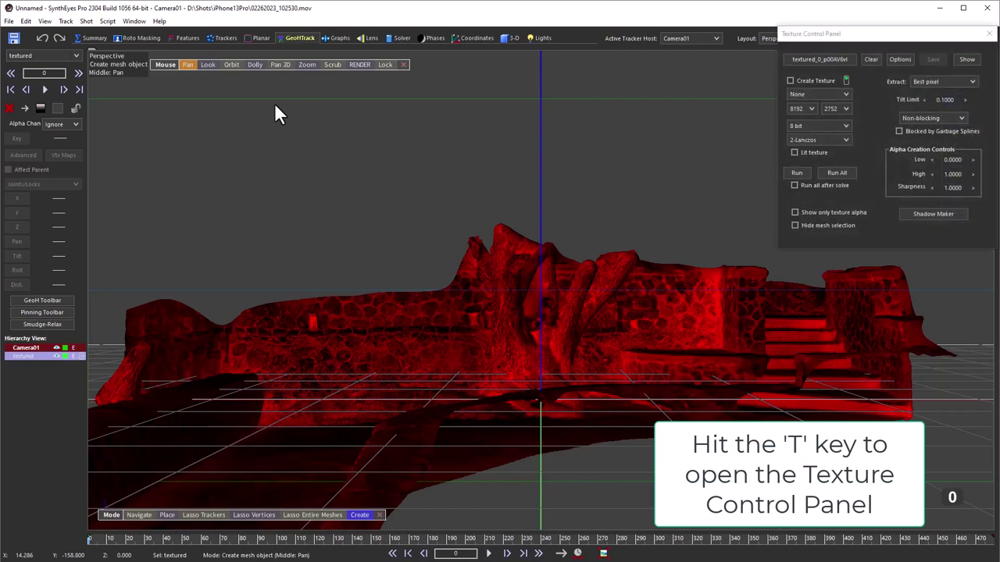
pyautogui.click(794, 225)
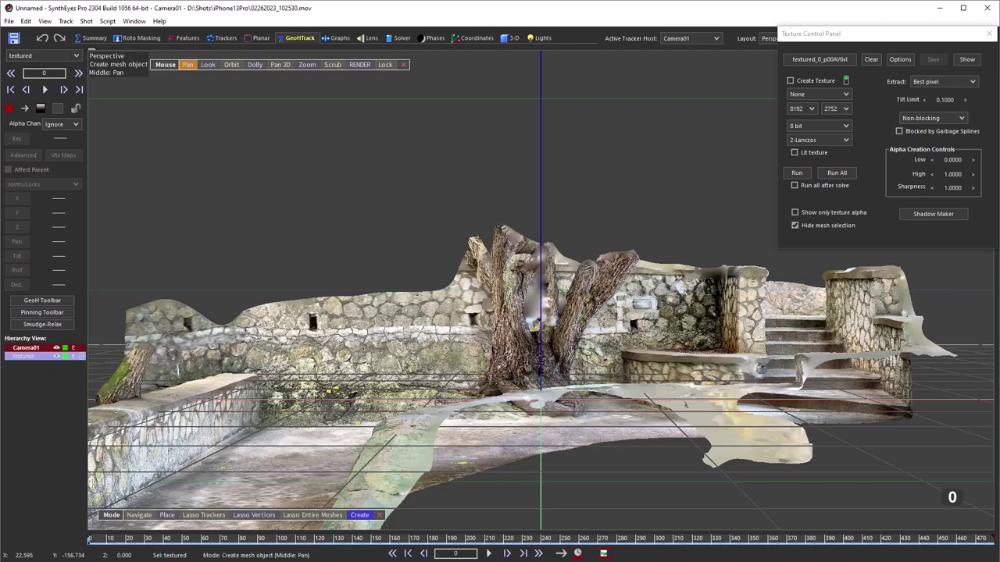
# Orbit the Perspective view around the textured stairway scan
pyautogui.click(233, 65)
pyautogui.moveTo(234, 61); pyautogui.dragTo(350, 163)
pyautogui.press('c')
pyautogui.moveTo(253, 65); pyautogui.dragTo(255, 297)
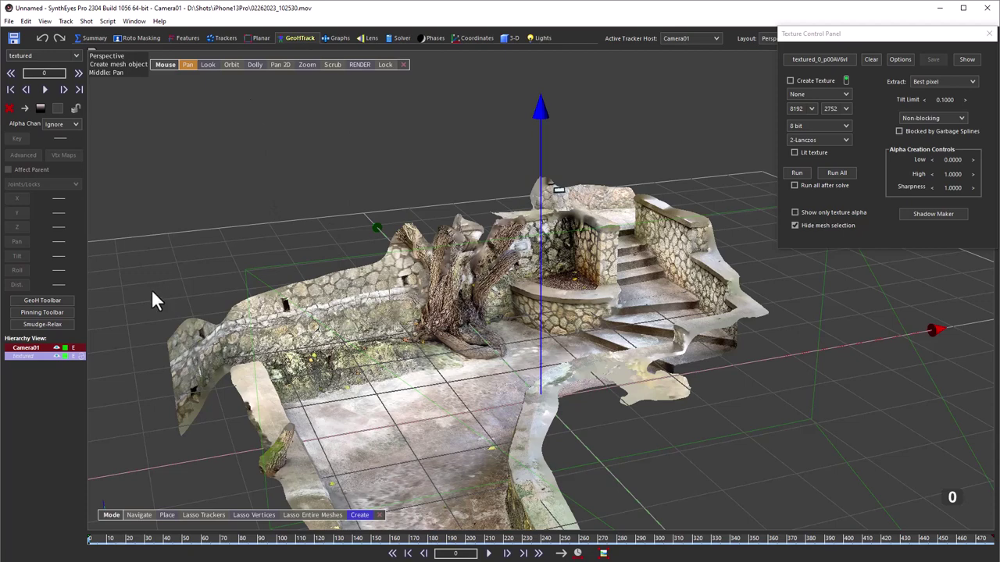
# Create a large ground plane and move the textured scan mesh down onto it
pyautogui.rightClick(137, 168)
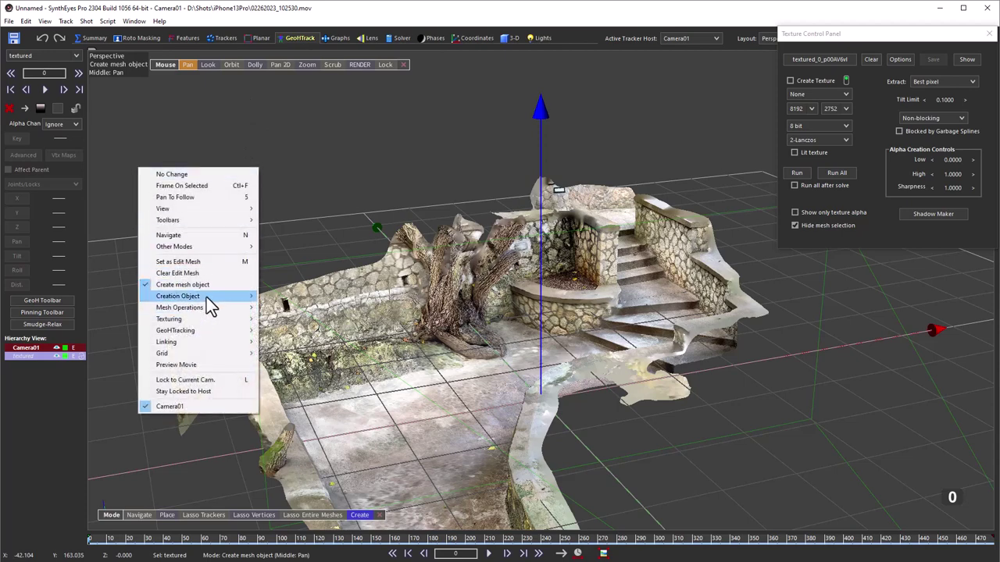
pyautogui.moveTo(206, 297)
pyautogui.click(282, 323)
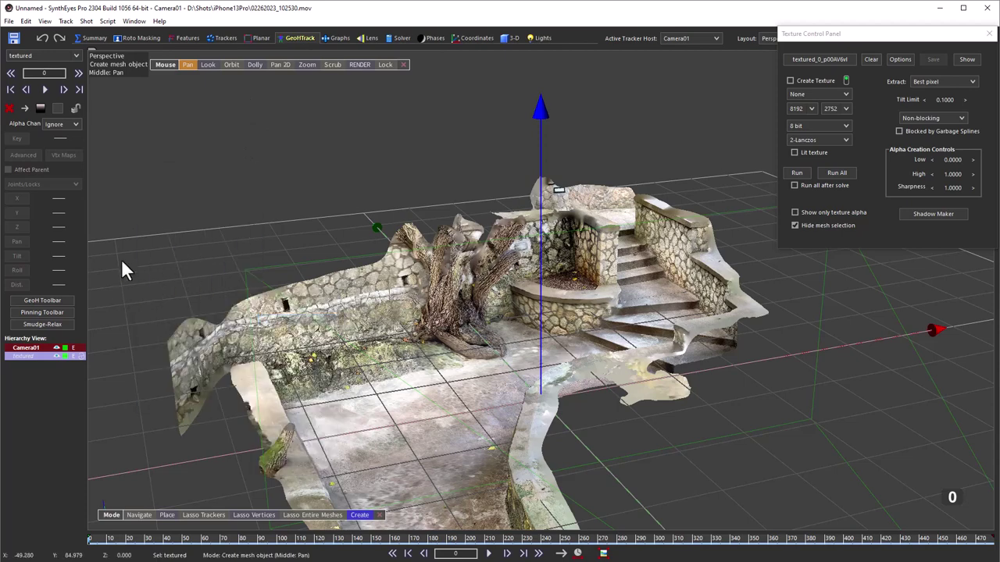
pyautogui.moveTo(121, 259); pyautogui.dragTo(990, 484)
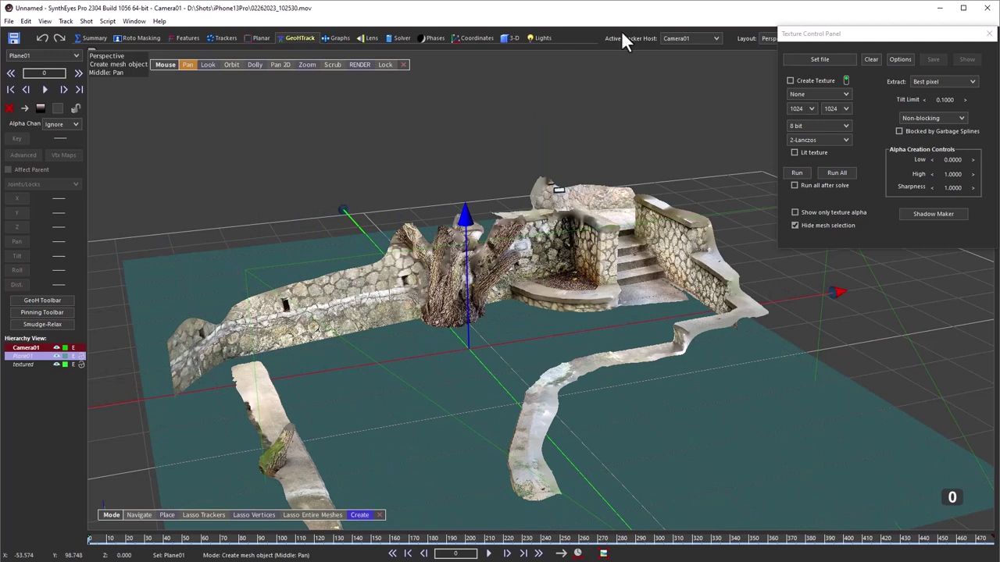
pyautogui.click(624, 253)
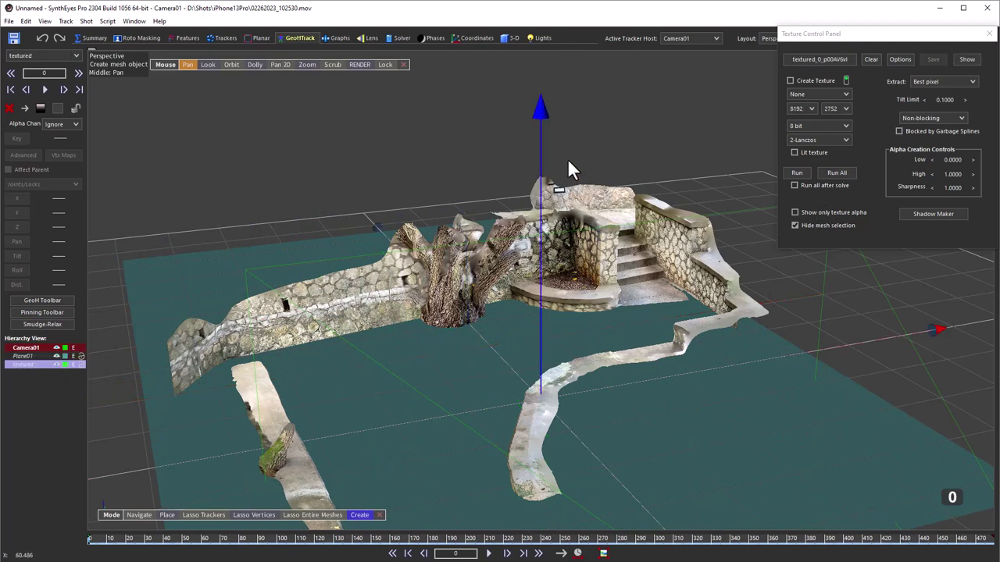
pyautogui.moveTo(541, 110); pyautogui.dragTo(539, 59)
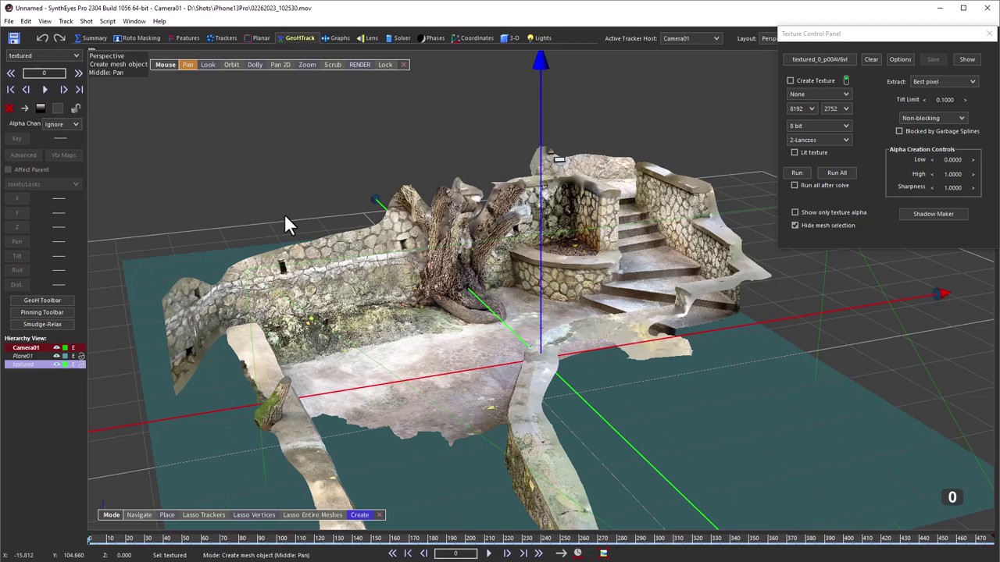
# Delete the extra Plane02 and the temporary ground plane Plane01
pyautogui.click(193, 445)
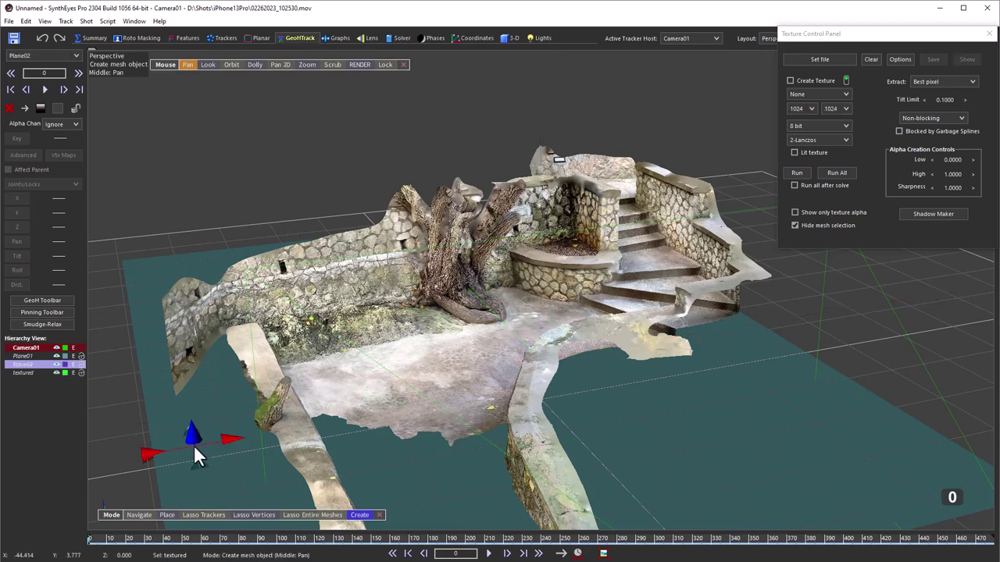
pyautogui.press('Delete')
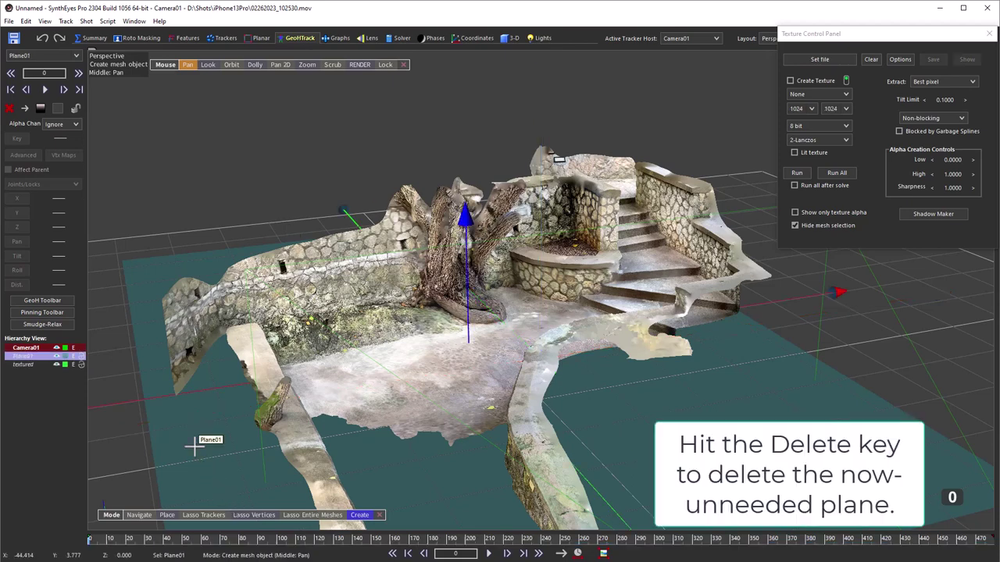
pyautogui.press('Delete')
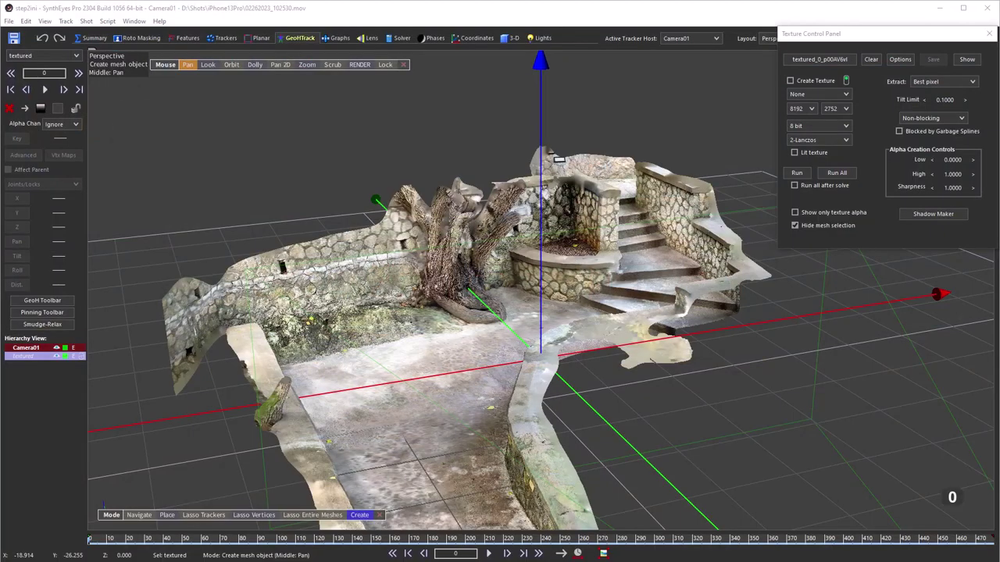
# Close the Texture panel, switch to the Features room and hide the selected scan mesh
pyautogui.click(988, 33)
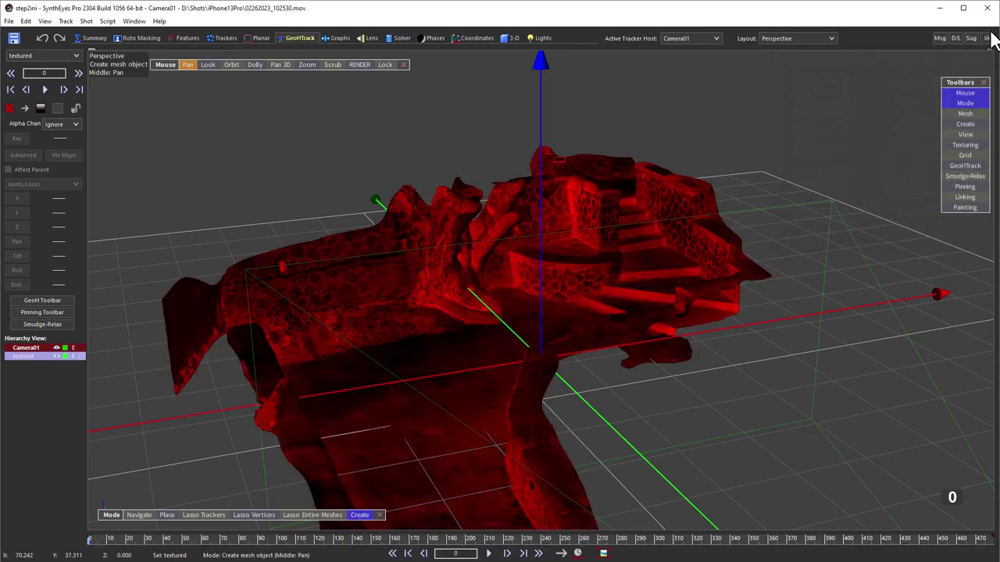
pyautogui.click(186, 38)
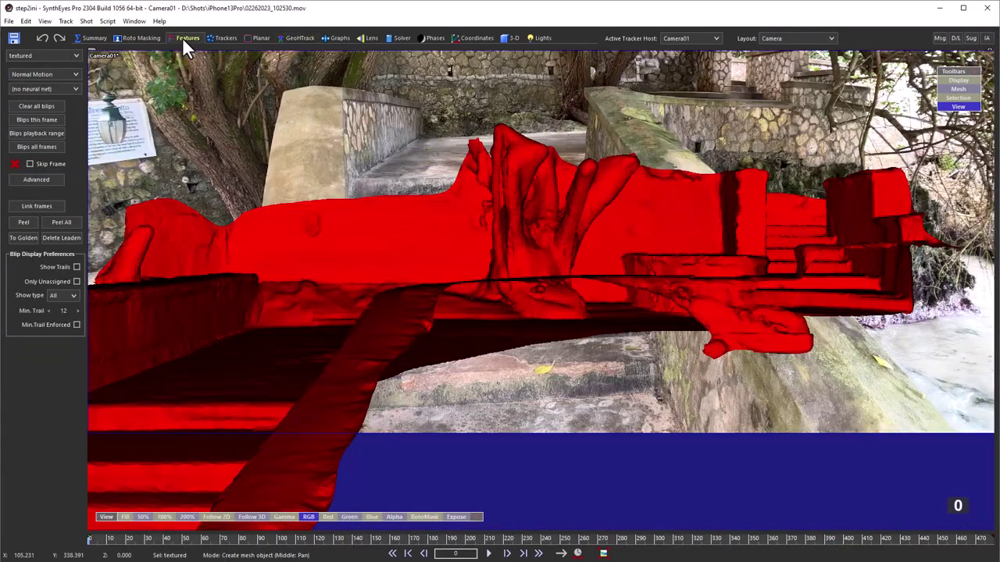
pyautogui.click(26, 21)
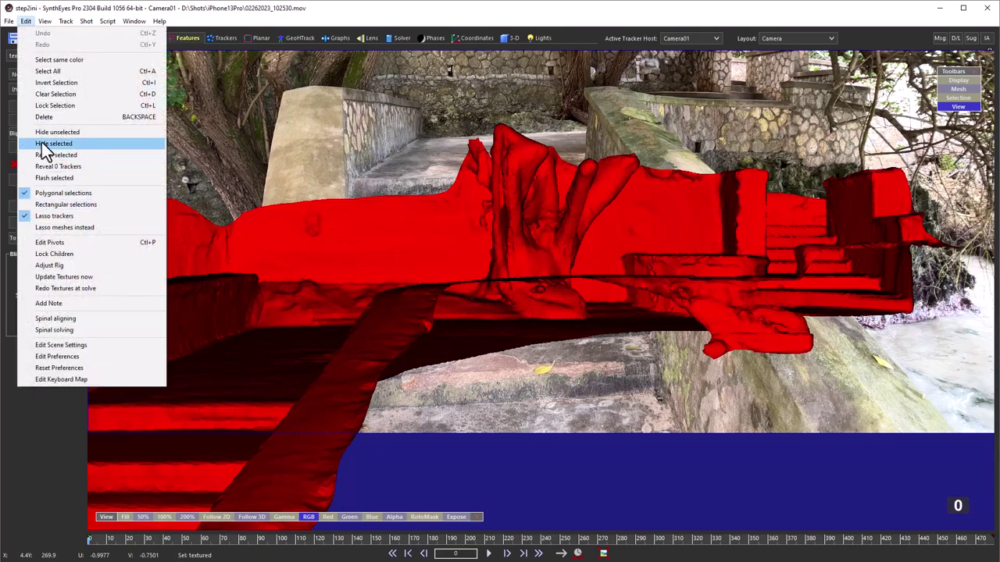
pyautogui.click(40, 141)
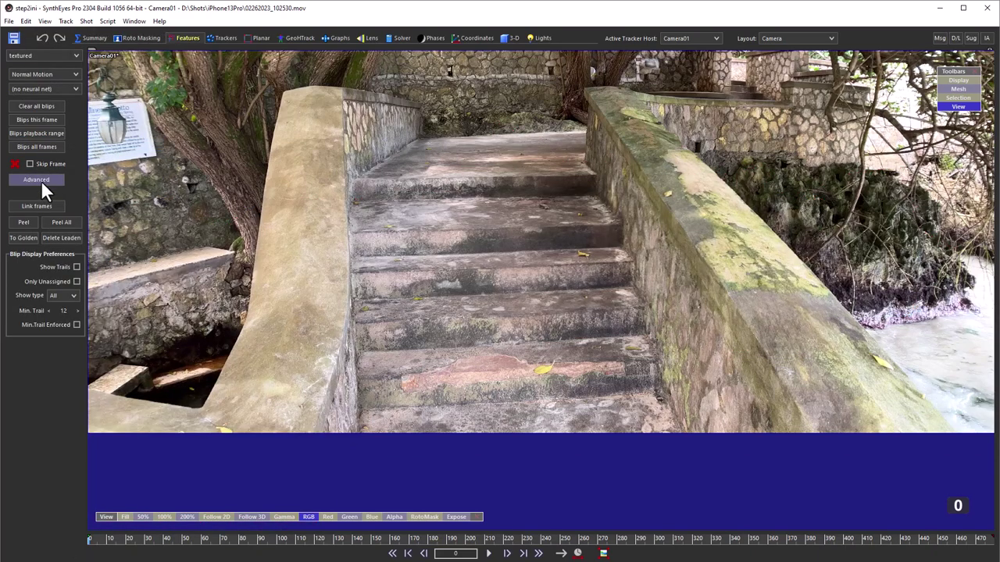
# Set advanced feature detection to 100 trackers/frame, 1000 maximum, small blip 15, big blip 19
pyautogui.click(39, 180)
pyautogui.click(121, 171)
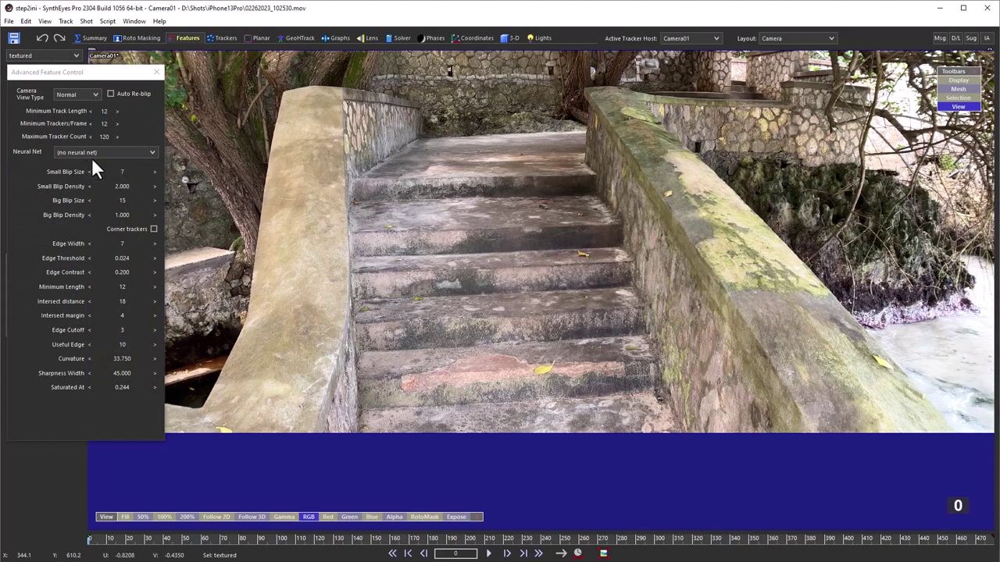
pyautogui.click(105, 137)
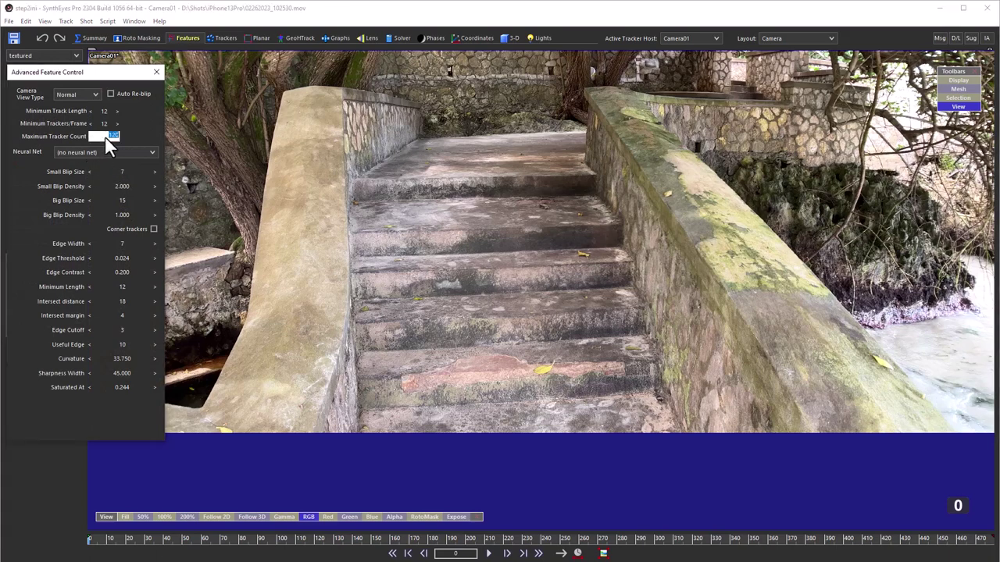
pyautogui.write('1000')
pyautogui.press('Return')
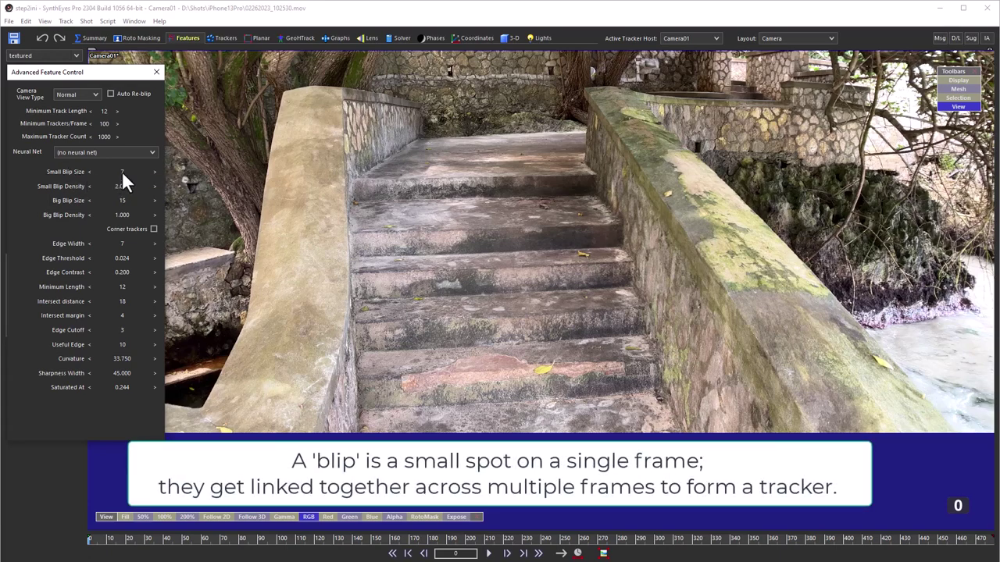
pyautogui.doubleClick(121, 171)
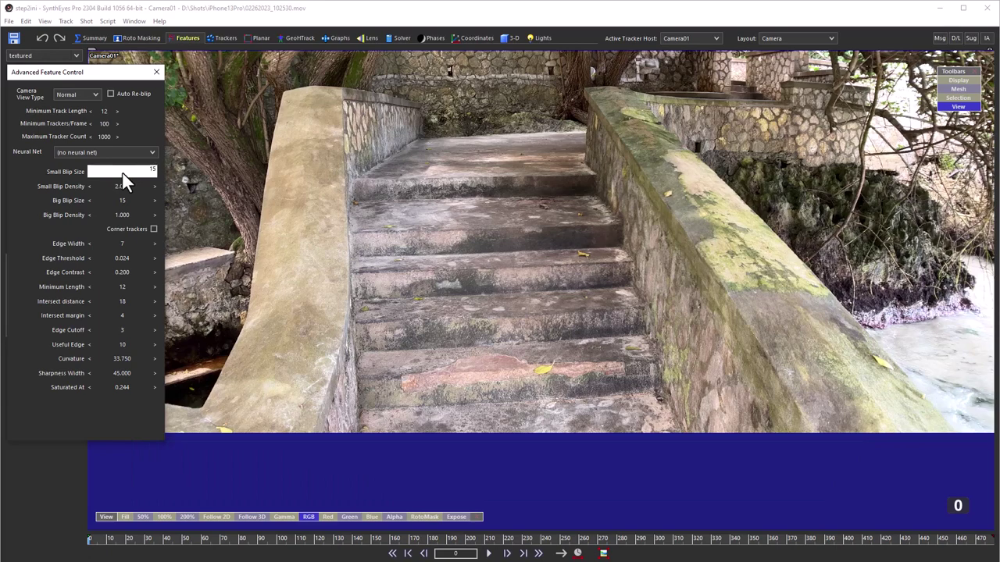
pyautogui.press('Return')
pyautogui.click(122, 199)
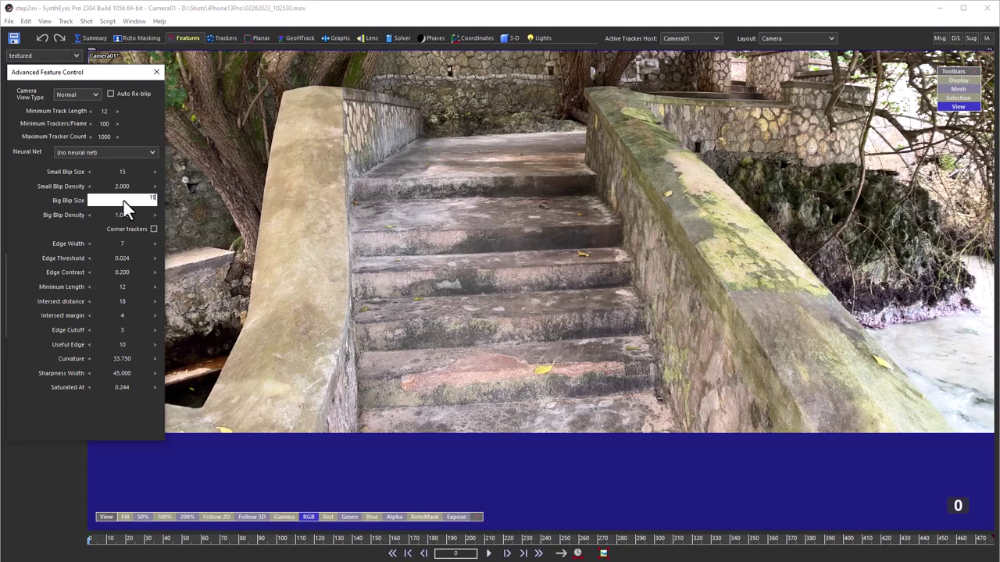
pyautogui.press('Return')
# Close the advanced settings and run automatic tracking on the shot
pyautogui.click(157, 72)
pyautogui.click(89, 35)
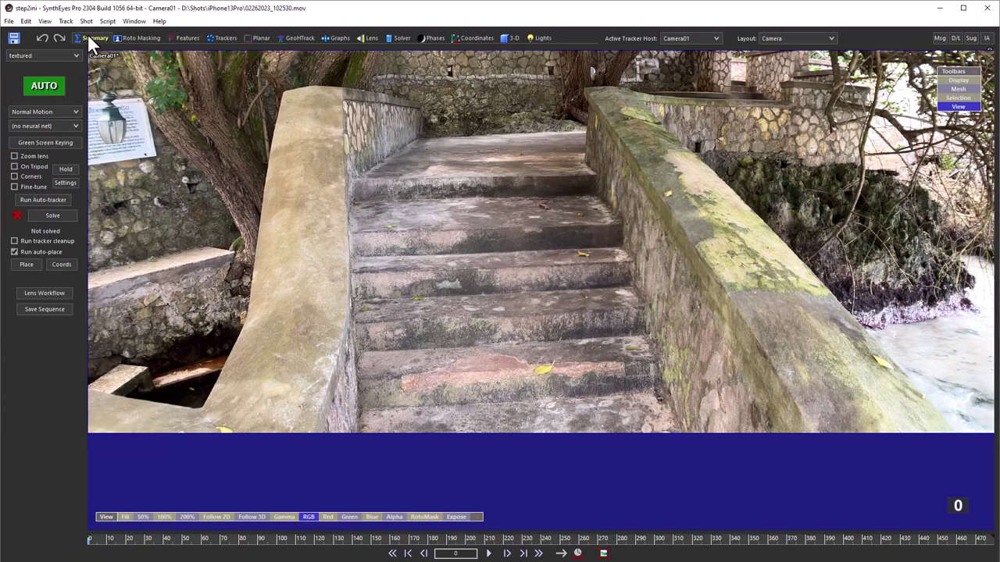
pyautogui.click(41, 200)
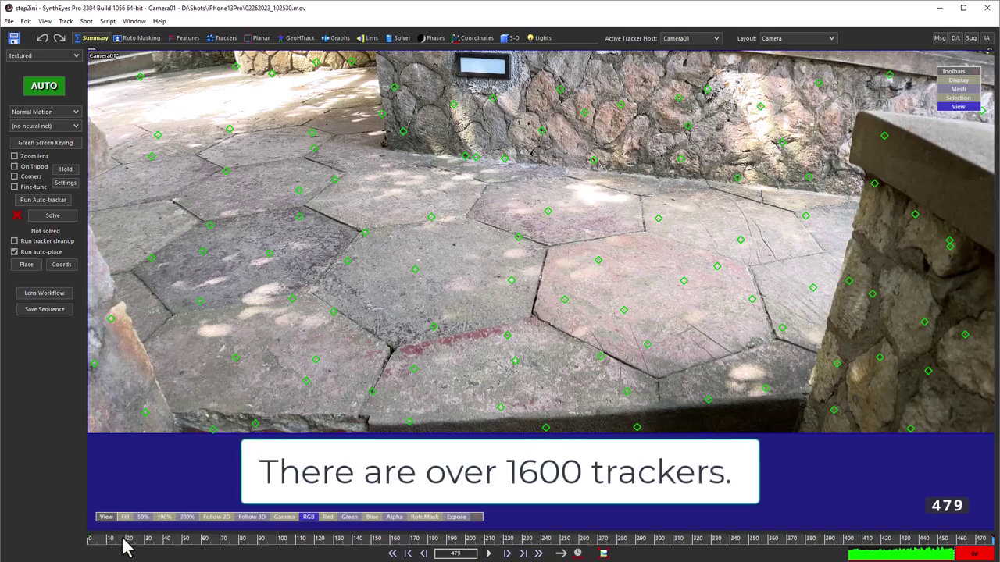
# Scrub the tracked shot with darkened viewer exposure, then reset exposure to normal
pyautogui.moveTo(122, 542); pyautogui.dragTo(233, 516)
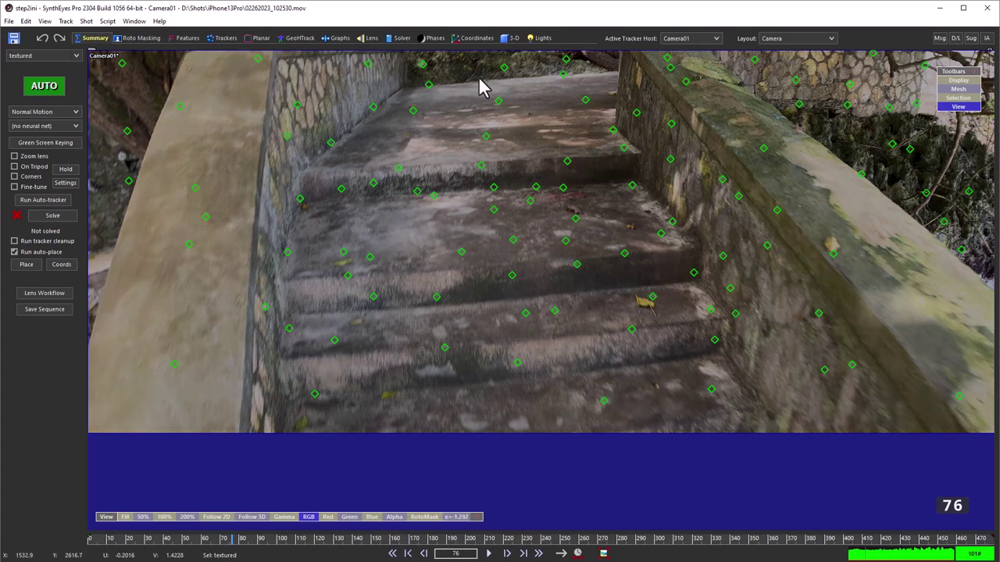
pyautogui.moveTo(480, 89); pyautogui.dragTo(497, 460)
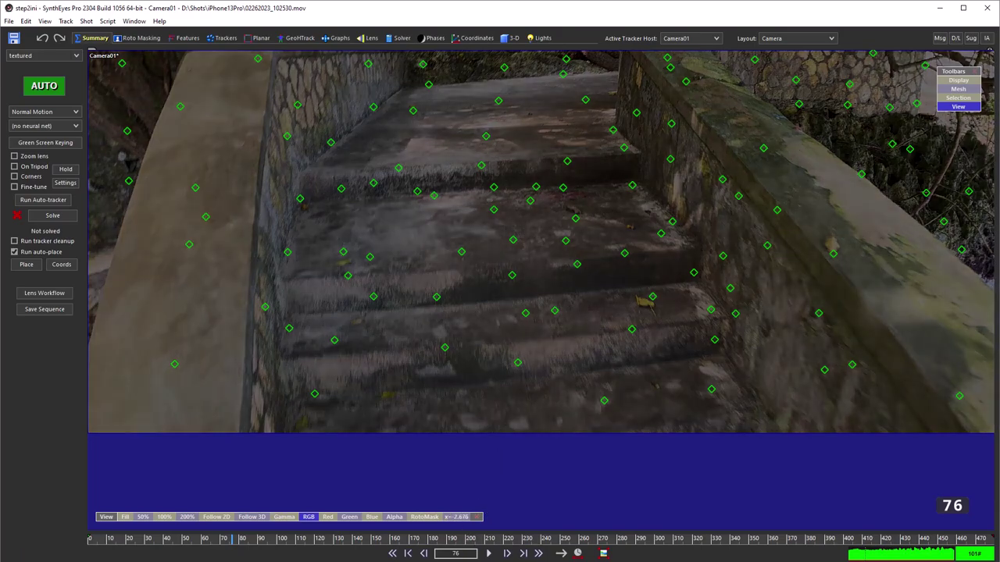
pyautogui.moveTo(296, 540); pyautogui.dragTo(645, 491)
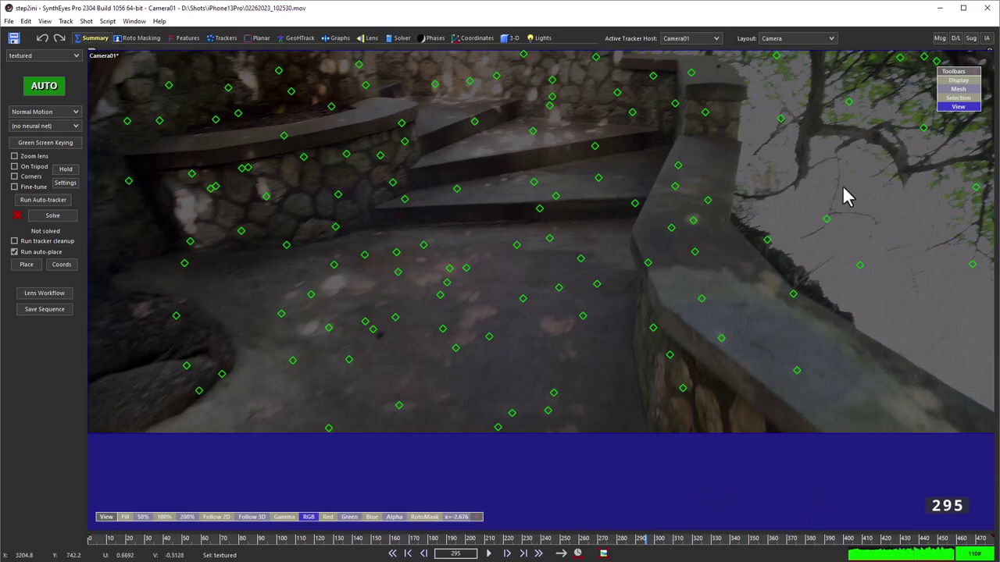
pyautogui.moveTo(602, 546); pyautogui.dragTo(81, 519)
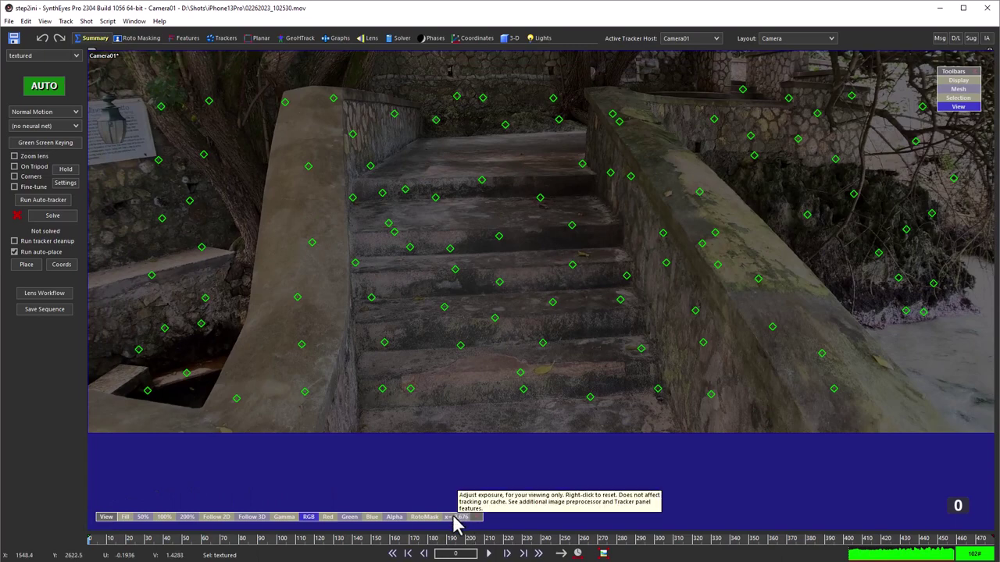
pyautogui.rightClick(457, 521)
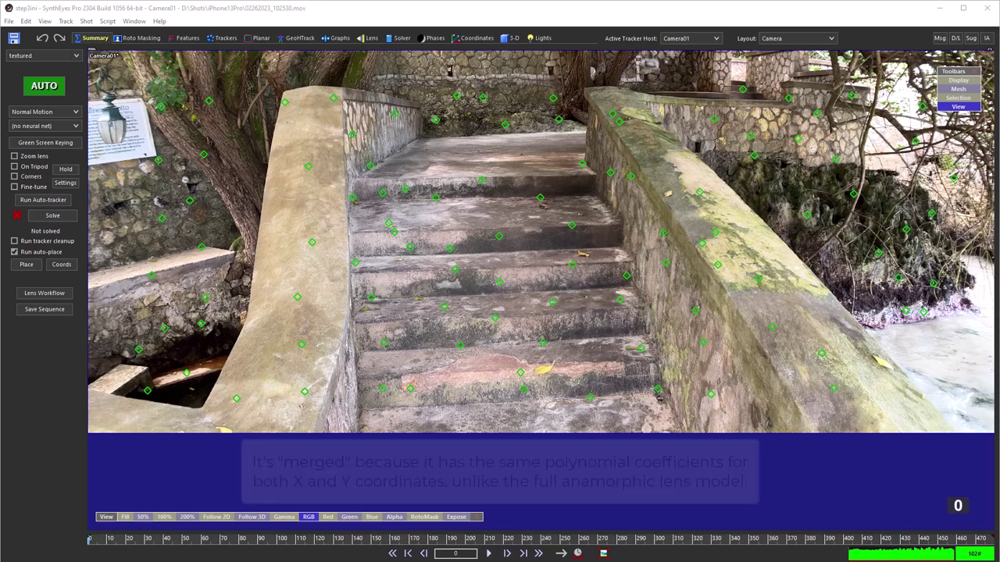
# Set the lens model to Std. Anamorphic, Merged with C02, C22 and C04 set to Calculate
pyautogui.click(406, 41)
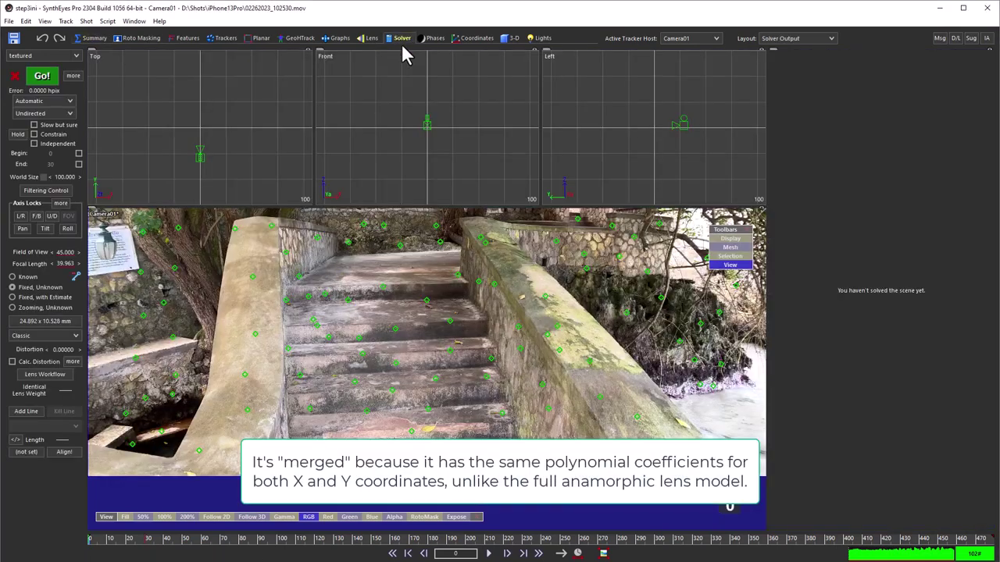
pyautogui.click(27, 337)
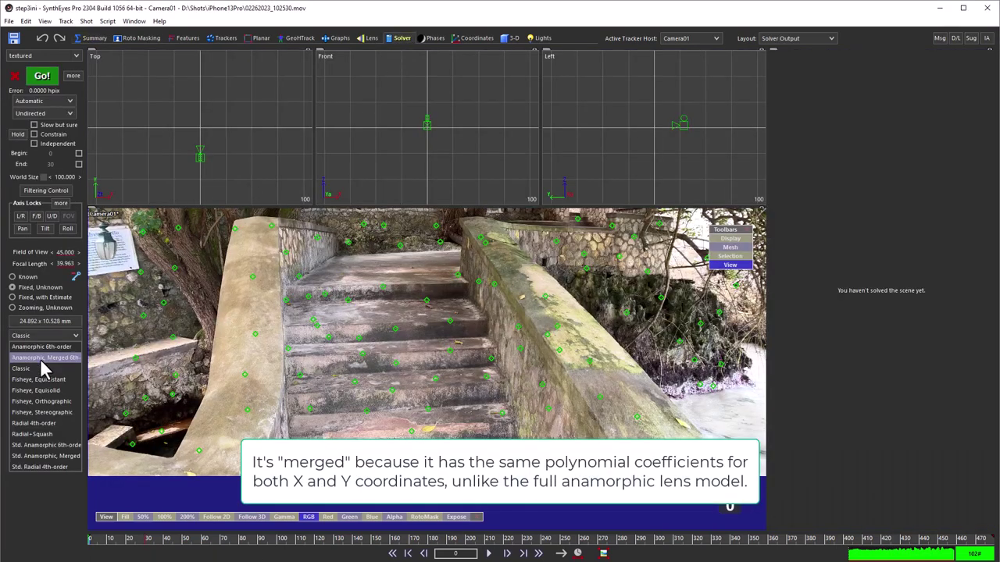
pyautogui.click(39, 456)
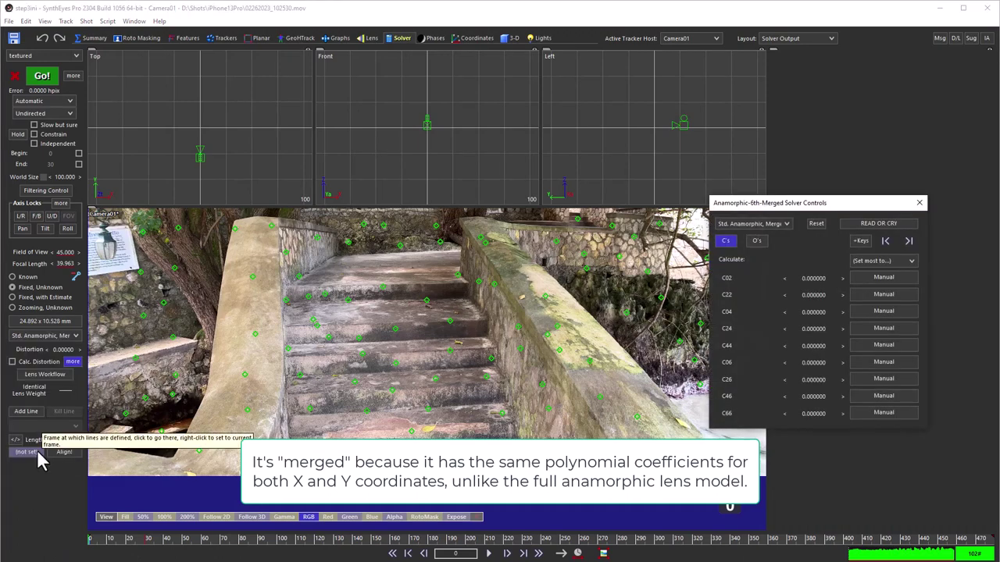
pyautogui.click(870, 277)
pyautogui.click(876, 294)
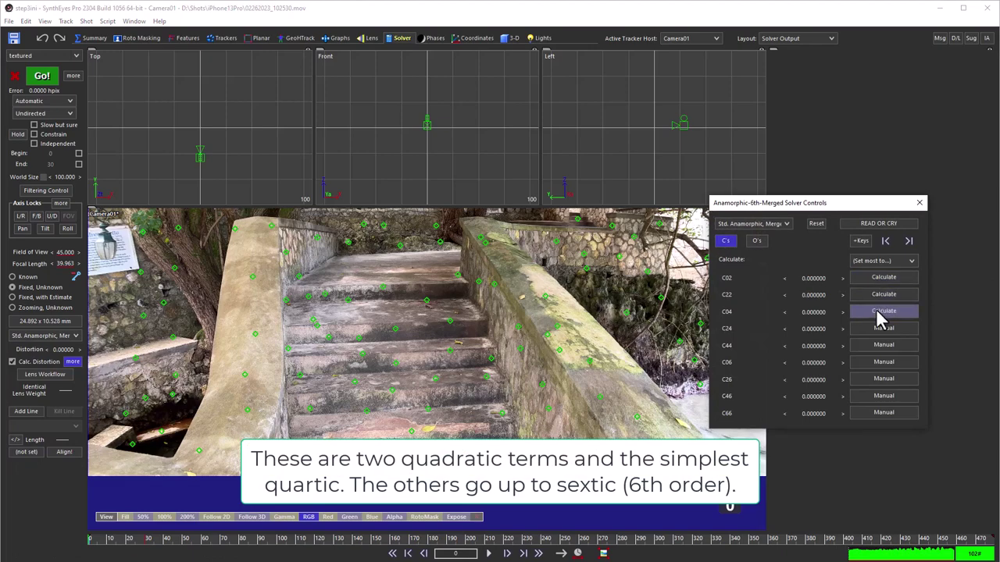
# Solve the shot and display error curves for all trackers in the graph editor
pyautogui.click(42, 76)
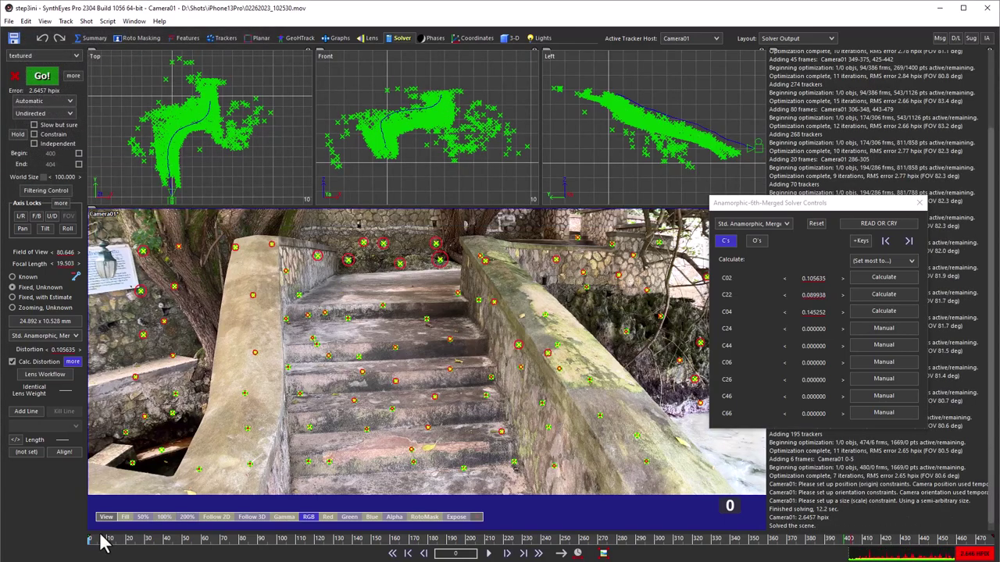
pyautogui.moveTo(100, 540); pyautogui.dragTo(81, 559)
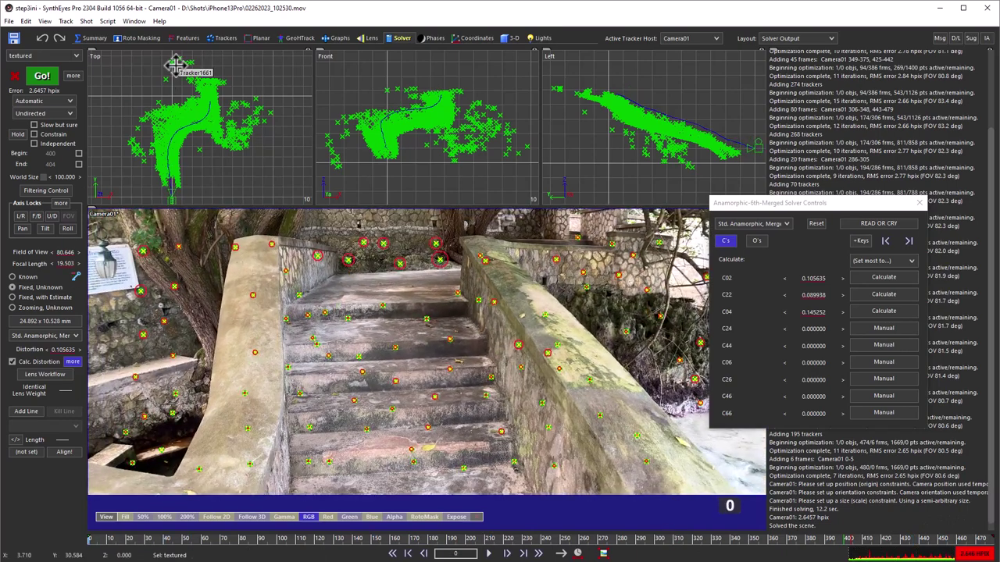
pyautogui.click(339, 39)
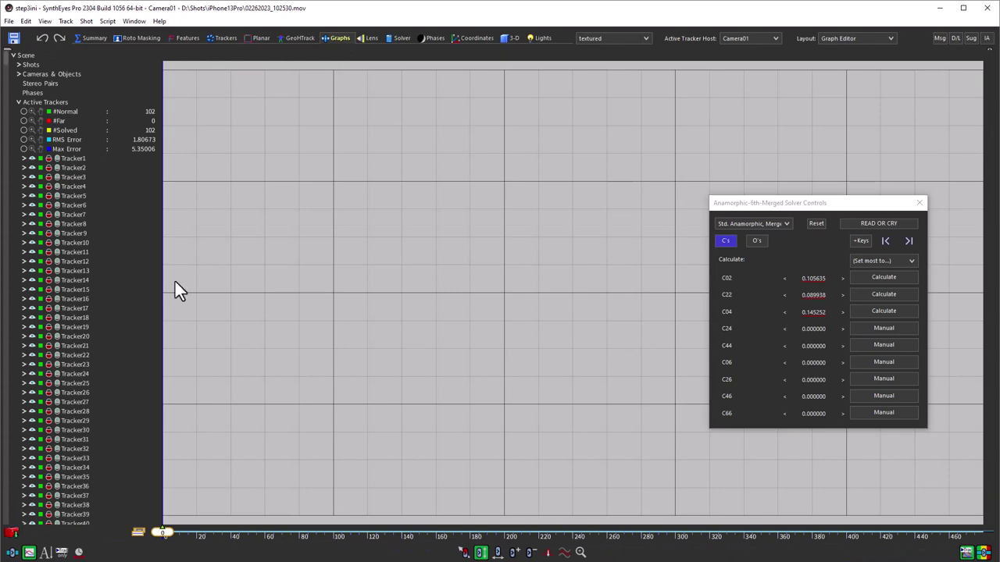
pyautogui.hotkey('ctrl', 'a')
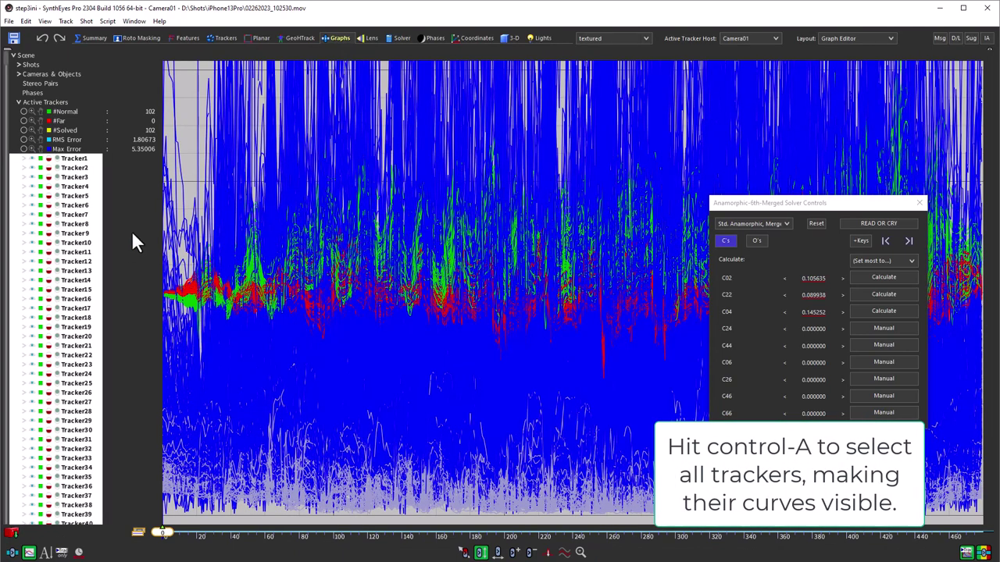
# Show only the Max Error curve in the graph and bring up the Track menu
pyautogui.click(31, 149)
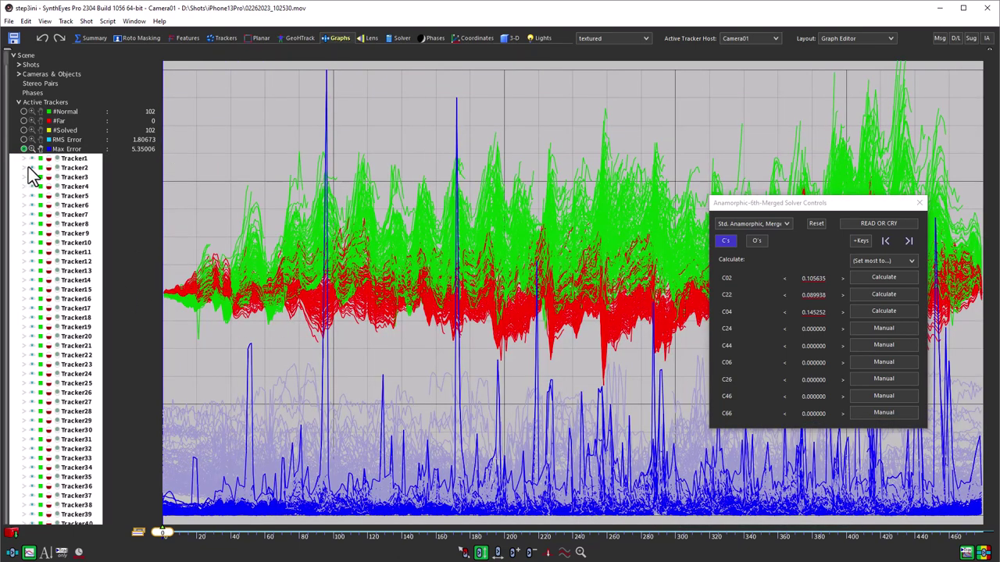
pyautogui.click(24, 150)
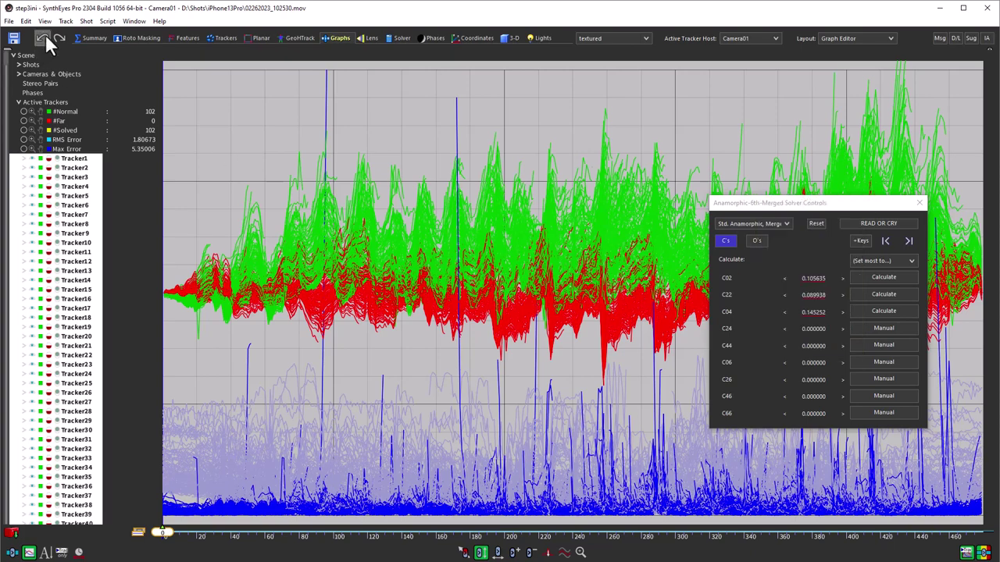
pyautogui.click(62, 22)
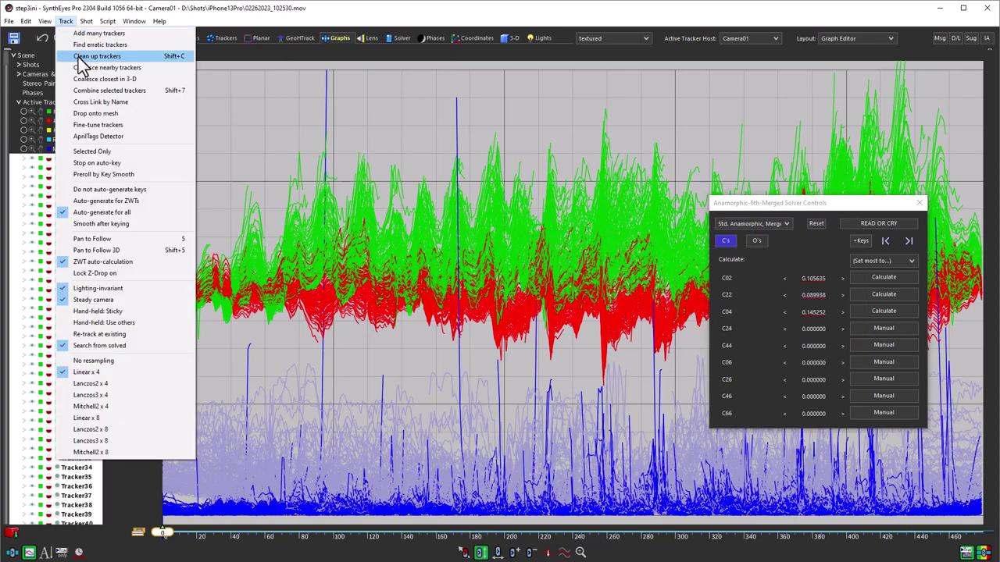
# Clean up trackers by clearing bad frames above a 15 hpix threshold
pyautogui.click(78, 57)
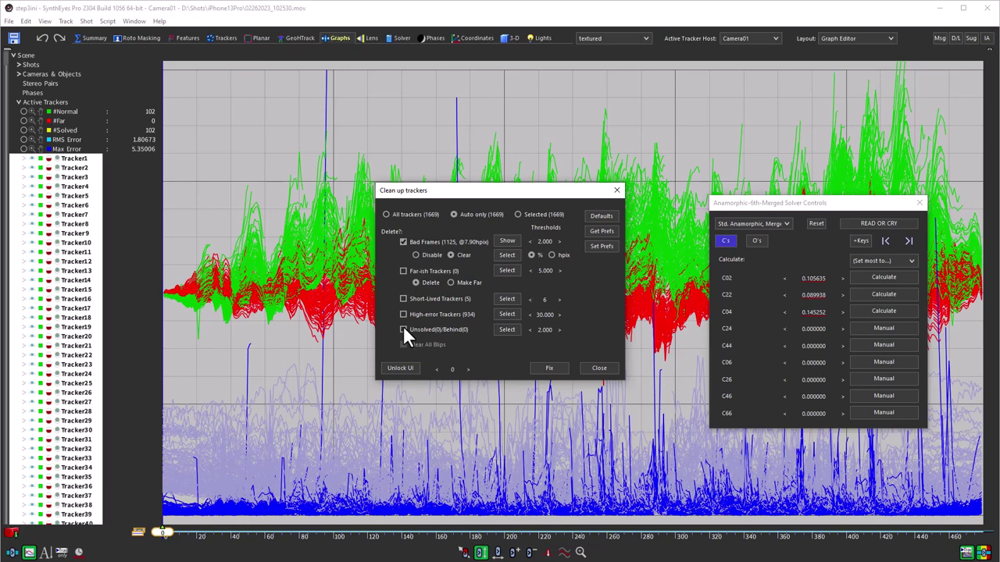
pyautogui.click(550, 253)
pyautogui.doubleClick(544, 242)
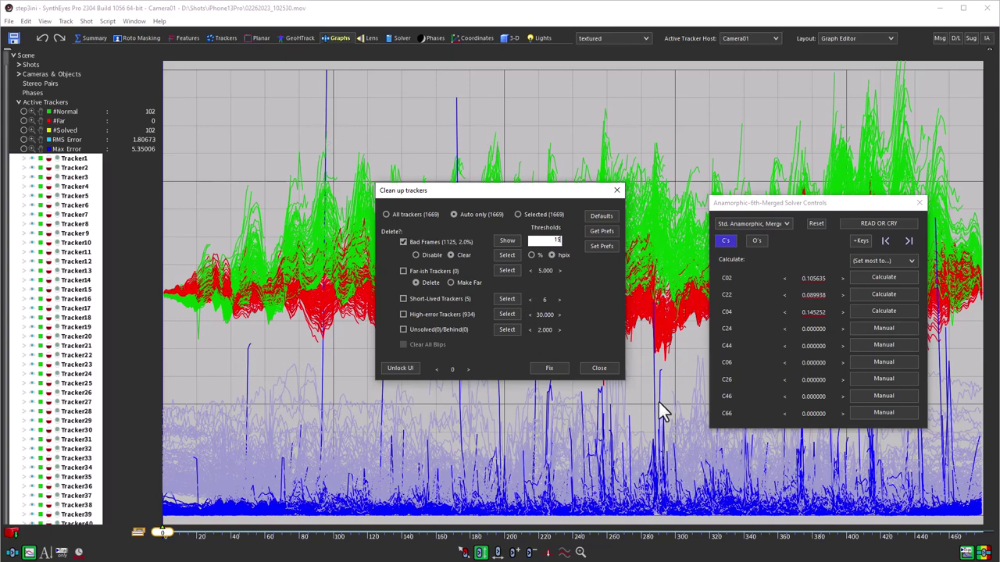
pyautogui.click(548, 367)
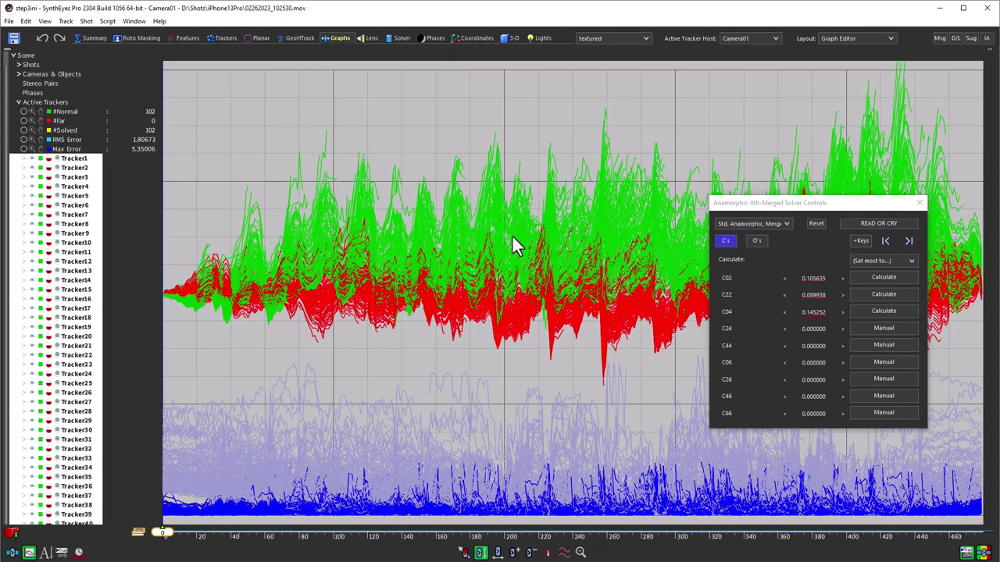
# In the solver, set distortion terms C24 through C46 to Calculate
pyautogui.click(398, 38)
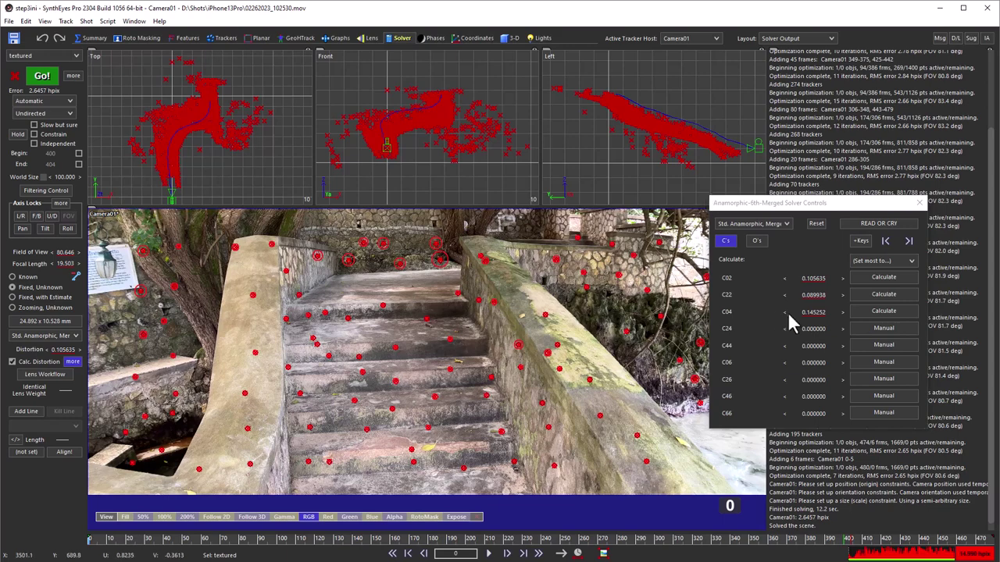
pyautogui.click(867, 328)
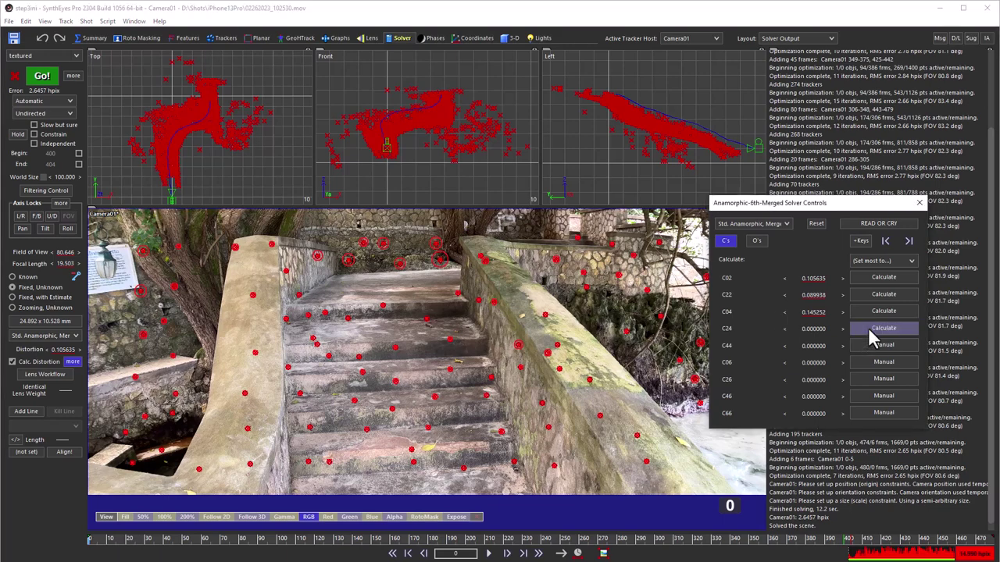
pyautogui.click(868, 346)
pyautogui.click(866, 357)
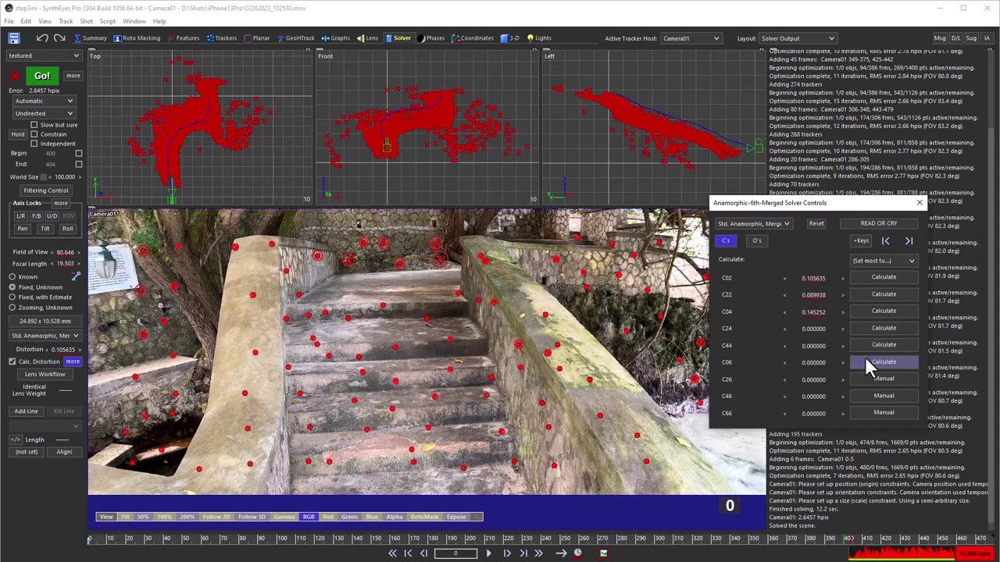
pyautogui.click(870, 378)
pyautogui.click(870, 394)
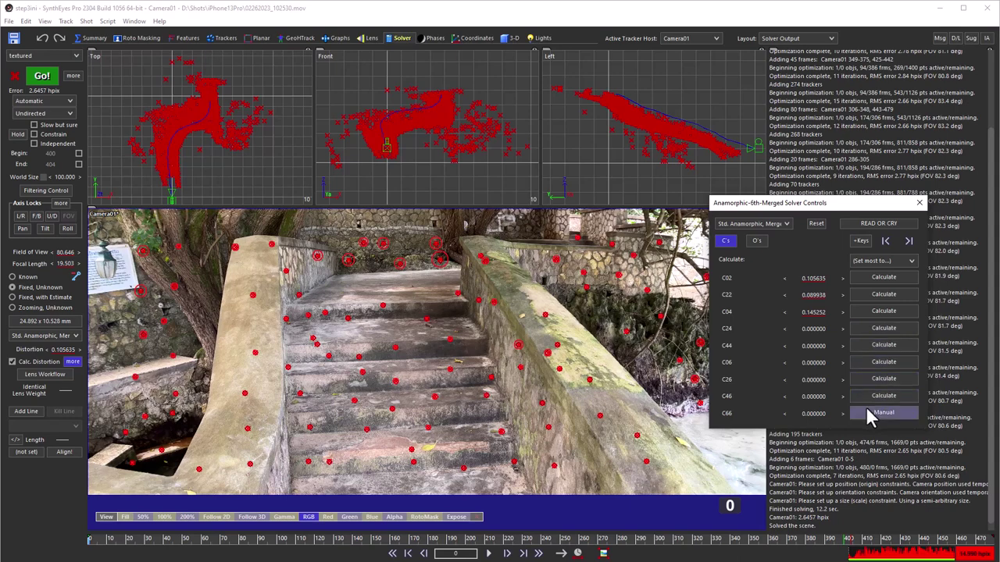
pyautogui.click(866, 410)
# Set lens centre HCTR, VCTR, vertical scale VSCL and rotation ROT to Calculate
pyautogui.click(756, 241)
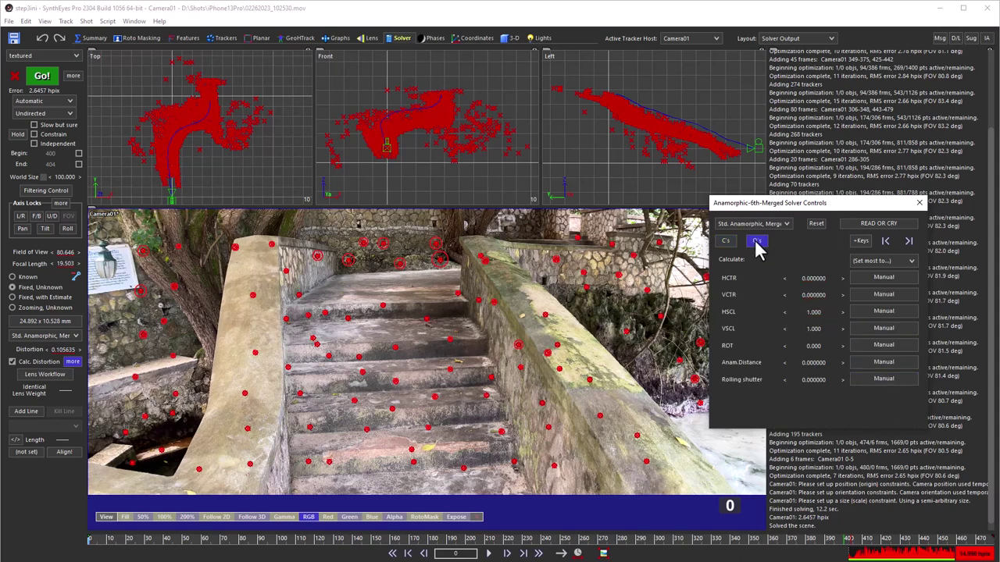
pyautogui.click(865, 278)
pyautogui.click(865, 292)
pyautogui.click(872, 328)
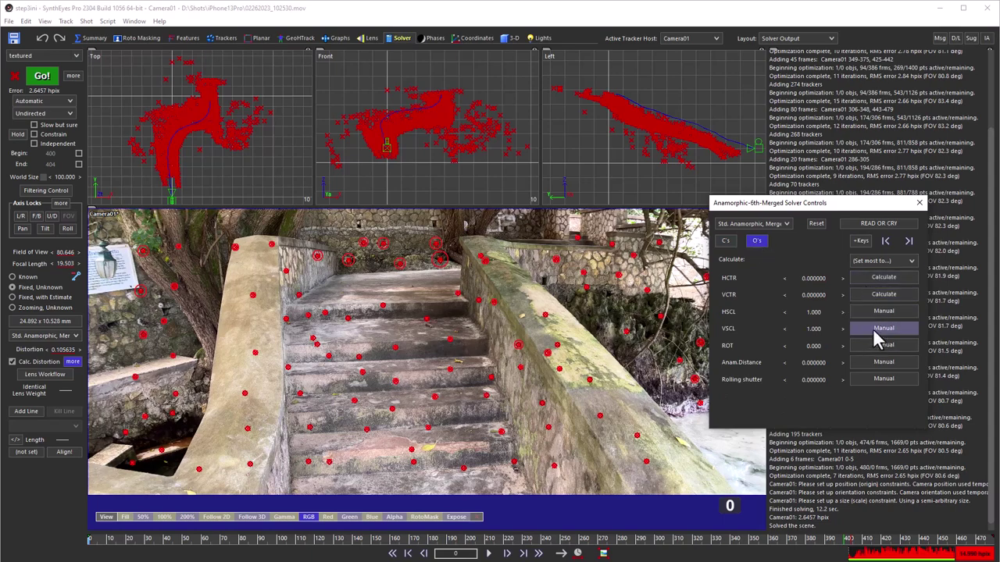
pyautogui.click(877, 346)
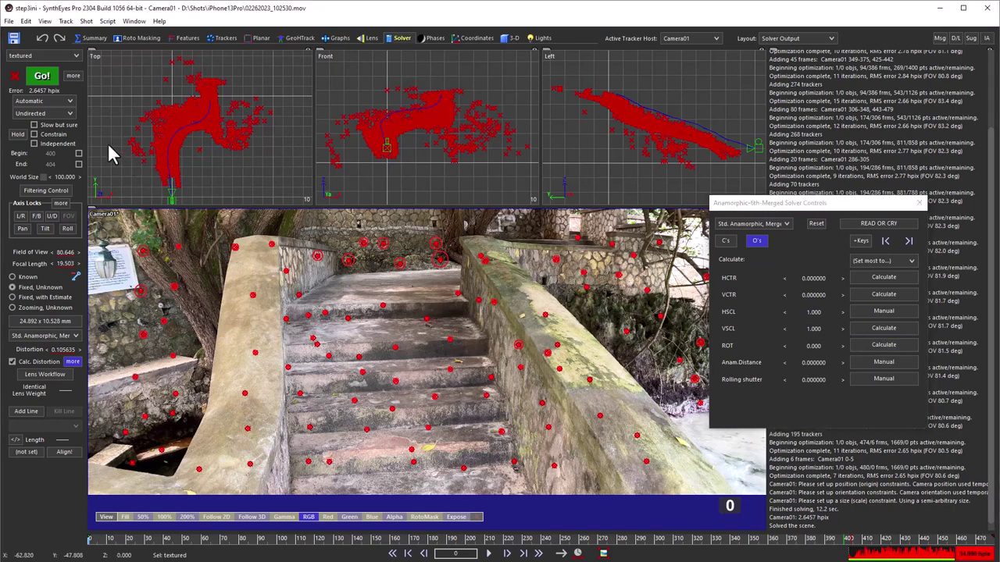
# Switch the solver mode to Refine and re-solve the shot
pyautogui.click(31, 101)
pyautogui.click(31, 133)
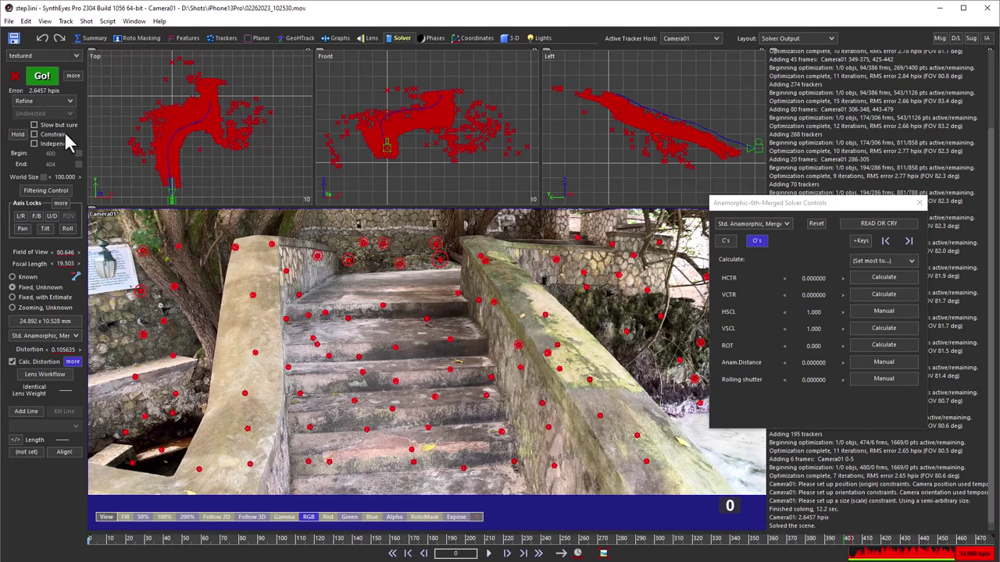
pyautogui.click(37, 77)
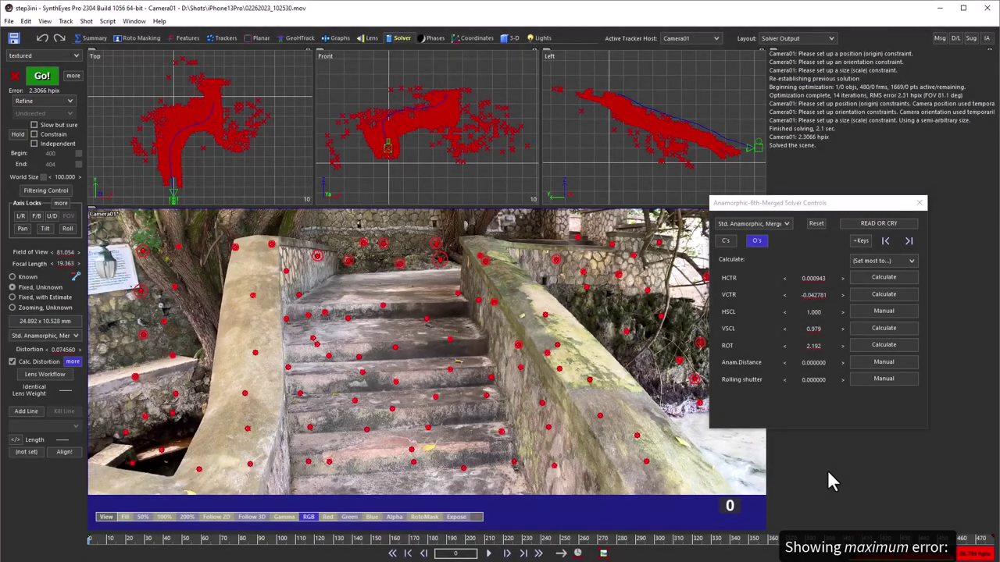
# Switch to the Std. Anamorphic 6th-order lens model and solve again
pyautogui.click(740, 222)
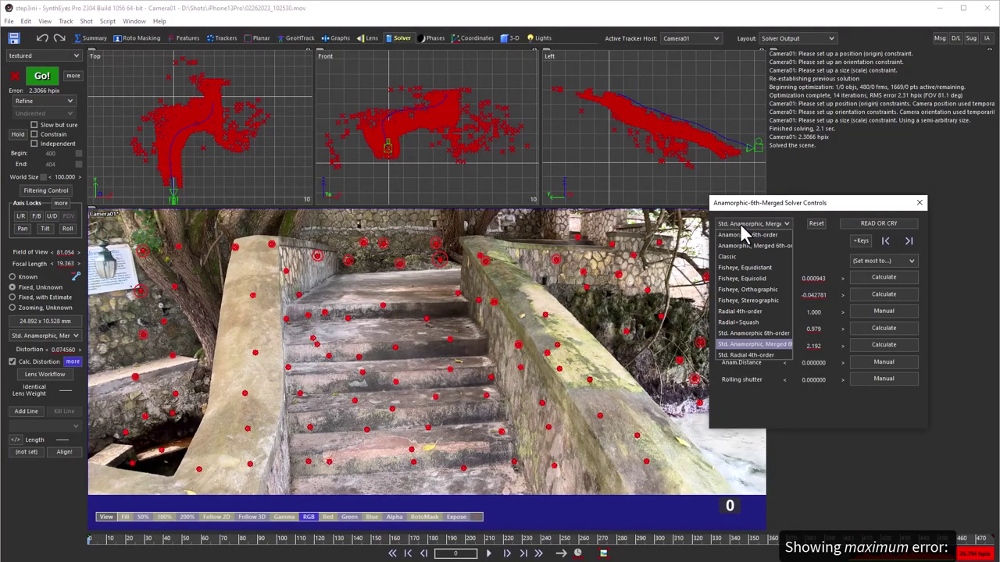
pyautogui.click(755, 333)
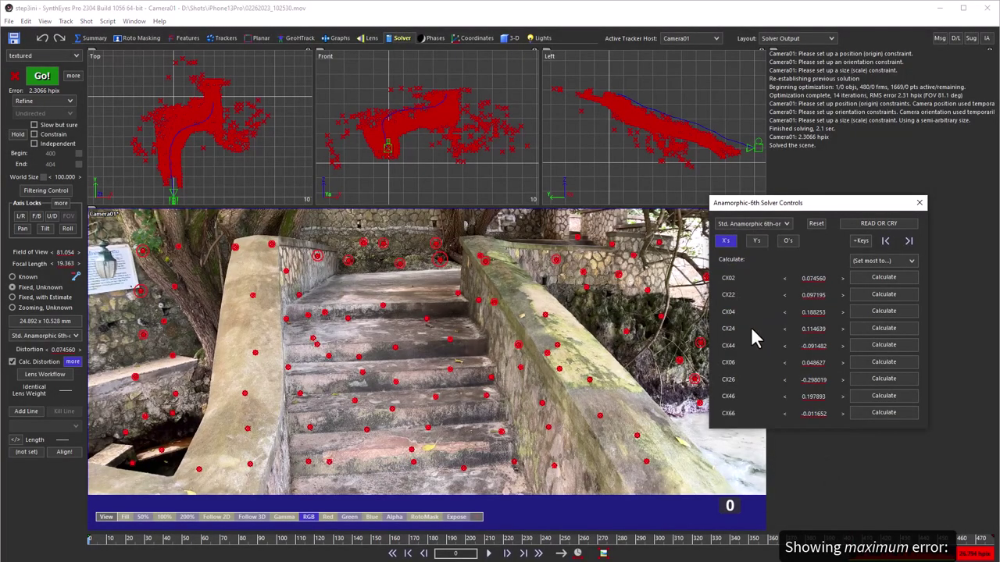
pyautogui.click(752, 242)
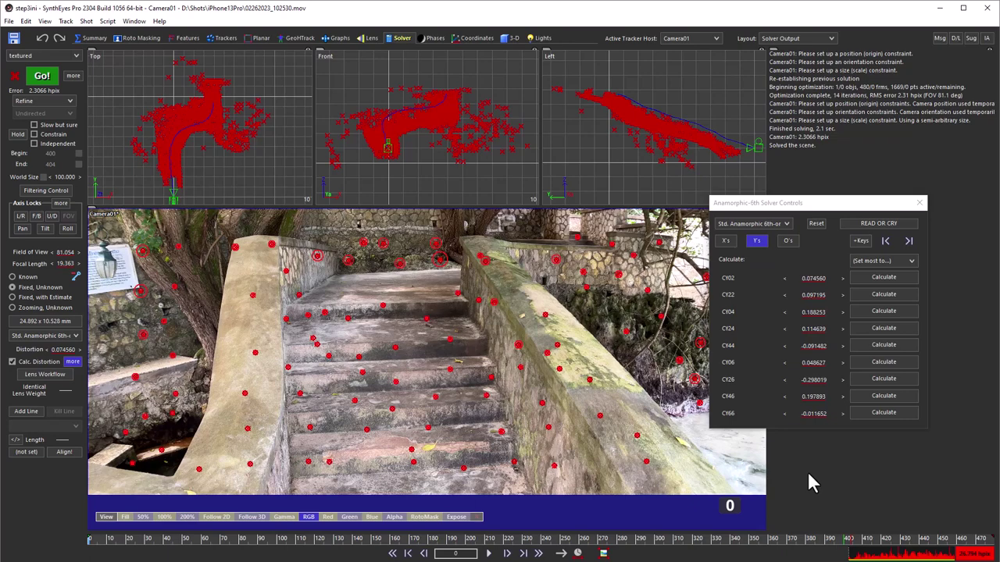
pyautogui.click(42, 77)
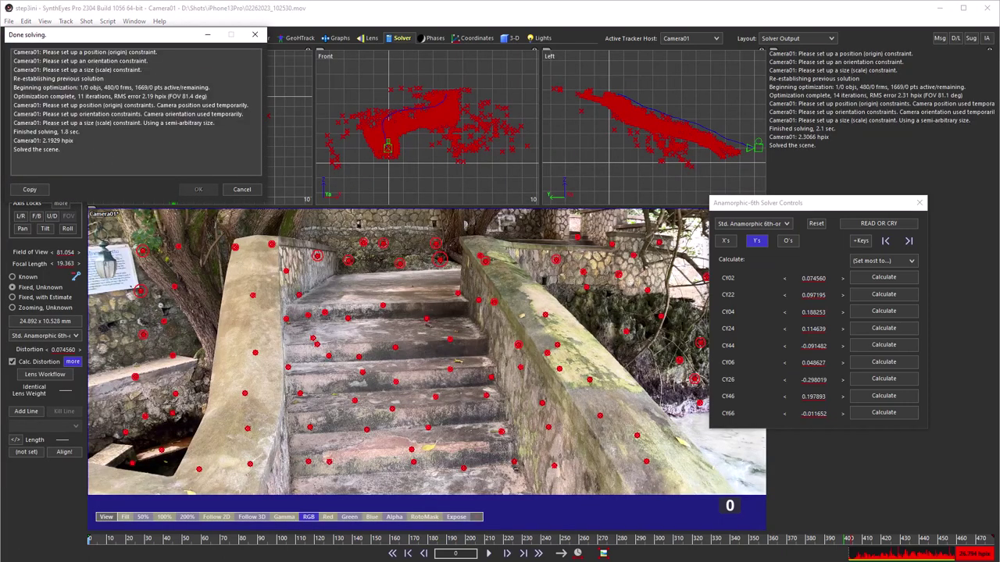
# Review the X and Y distortion coefficients, ending on the lens centre, scale and rotation values
pyautogui.click(726, 241)
pyautogui.click(754, 240)
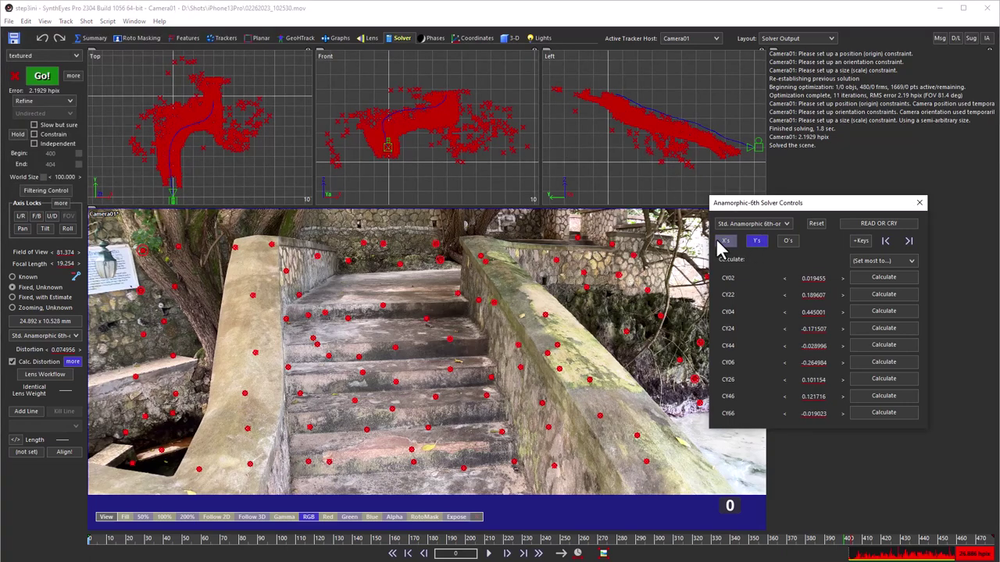
pyautogui.click(728, 244)
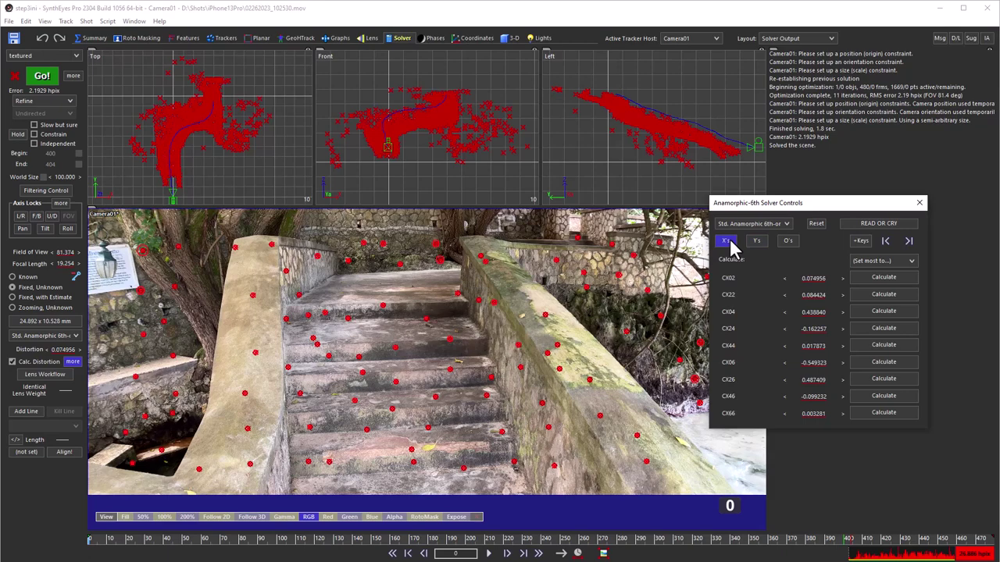
pyautogui.click(785, 242)
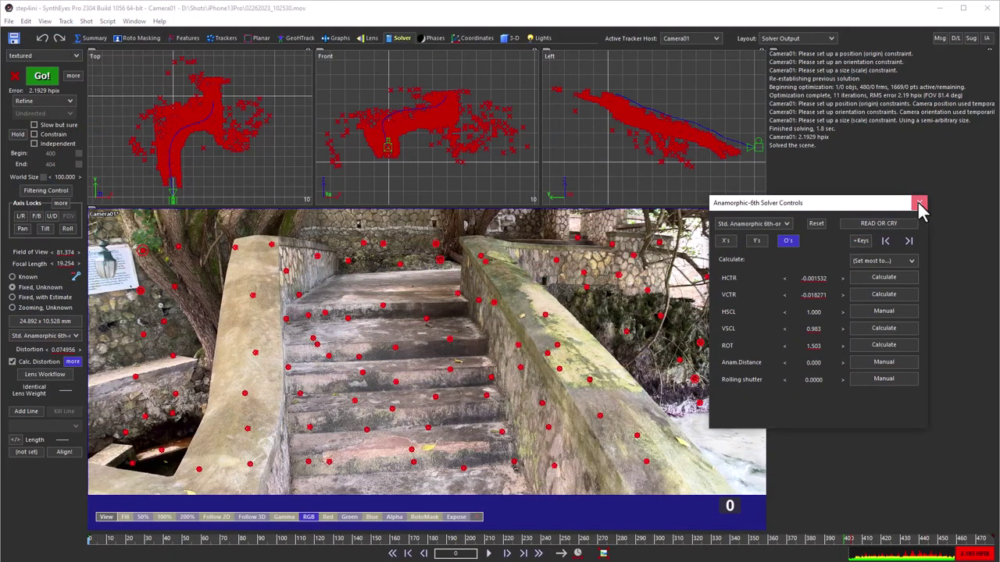
# Close the solver controls and switch to the four-view 3-D room with the mesh deselected
pyautogui.click(918, 203)
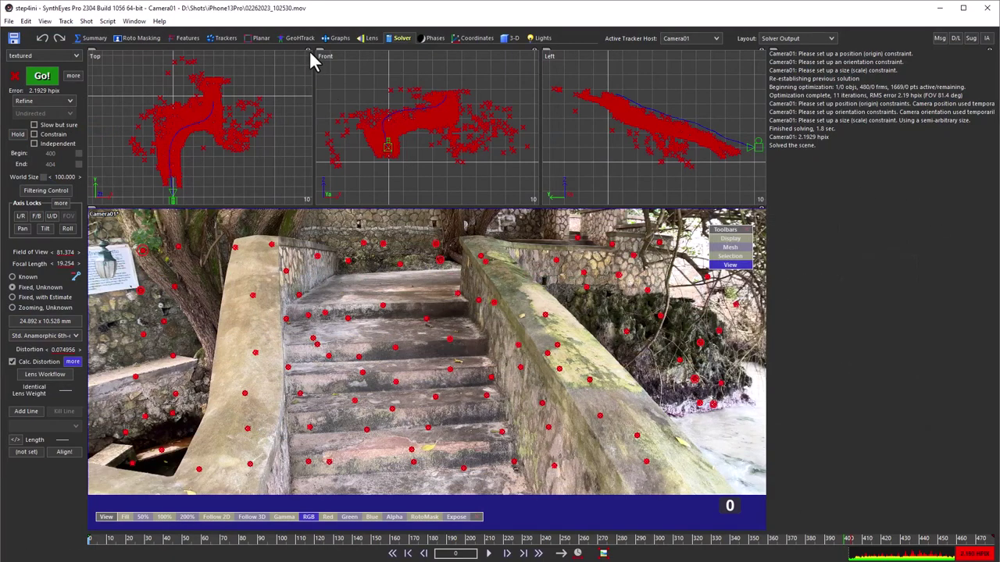
pyautogui.click(512, 37)
pyautogui.click(427, 72)
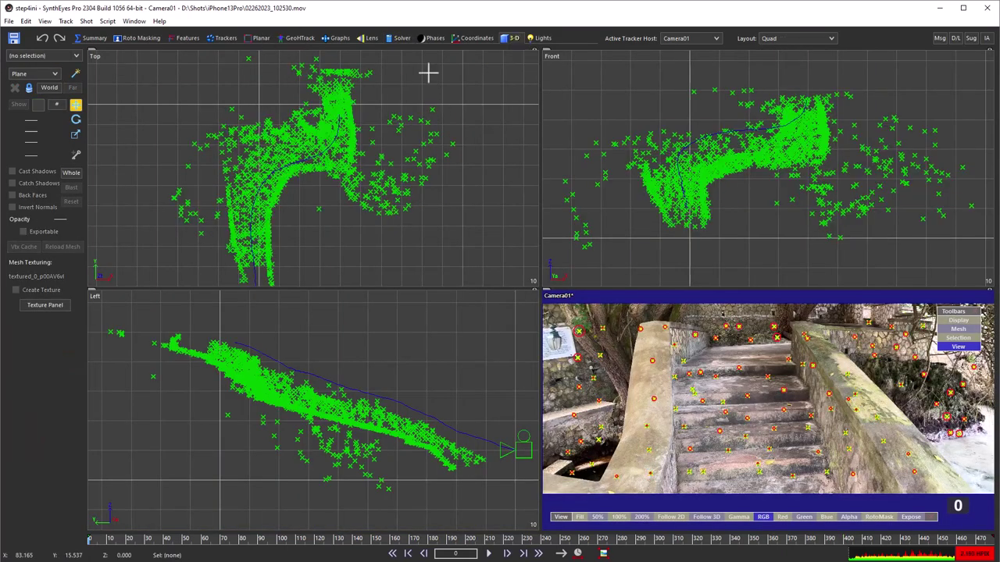
# Turn on the textured mesh's visibility in a floating hierarchy, with the Trackers group collapsed
pyautogui.click(130, 22)
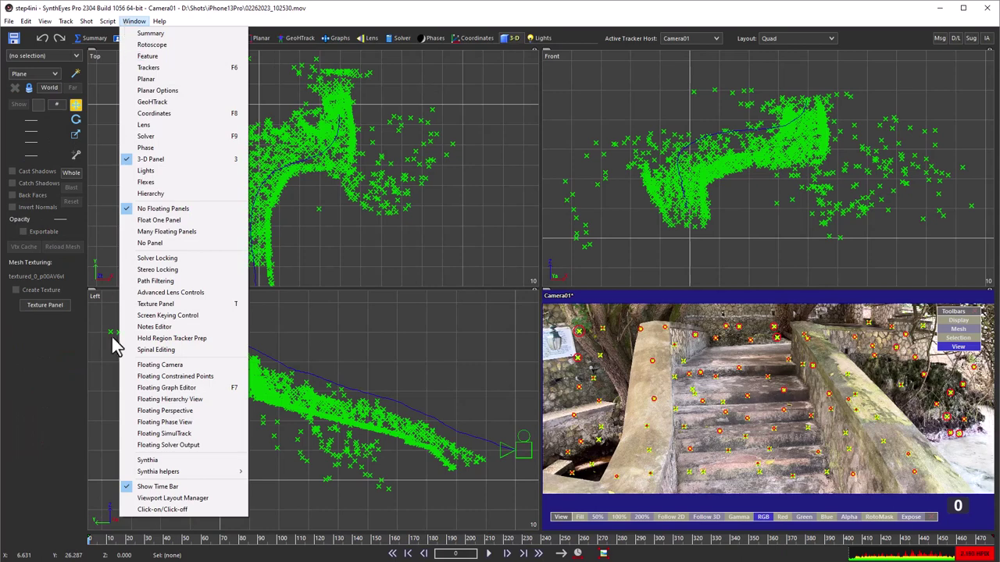
pyautogui.click(162, 402)
pyautogui.click(102, 80)
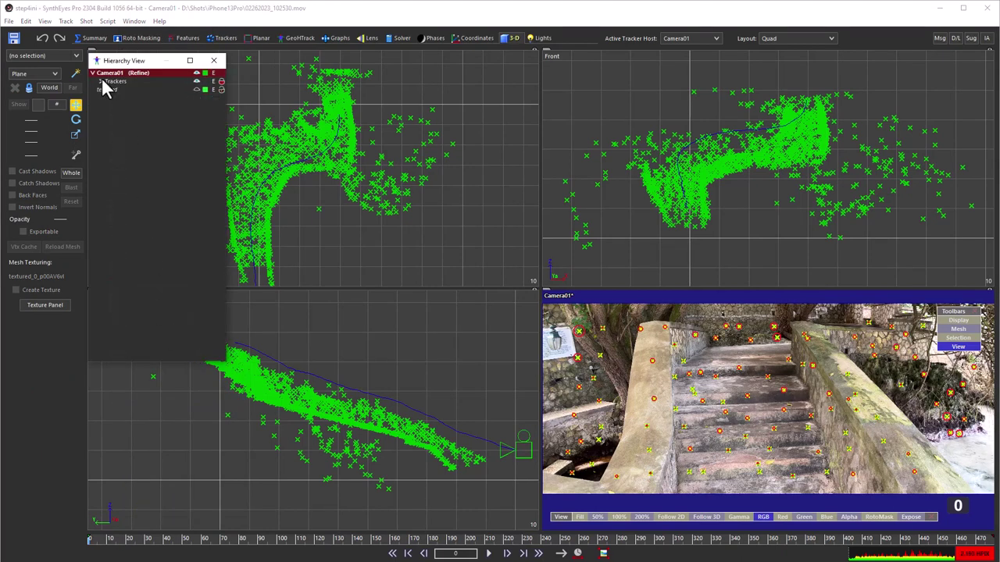
pyautogui.click(196, 89)
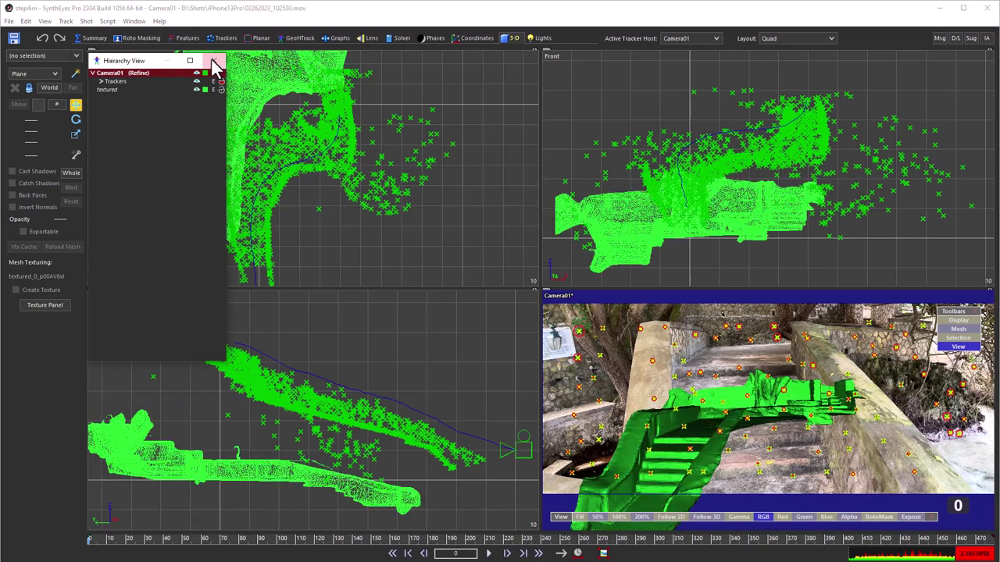
pyautogui.click(213, 60)
pyautogui.click(784, 41)
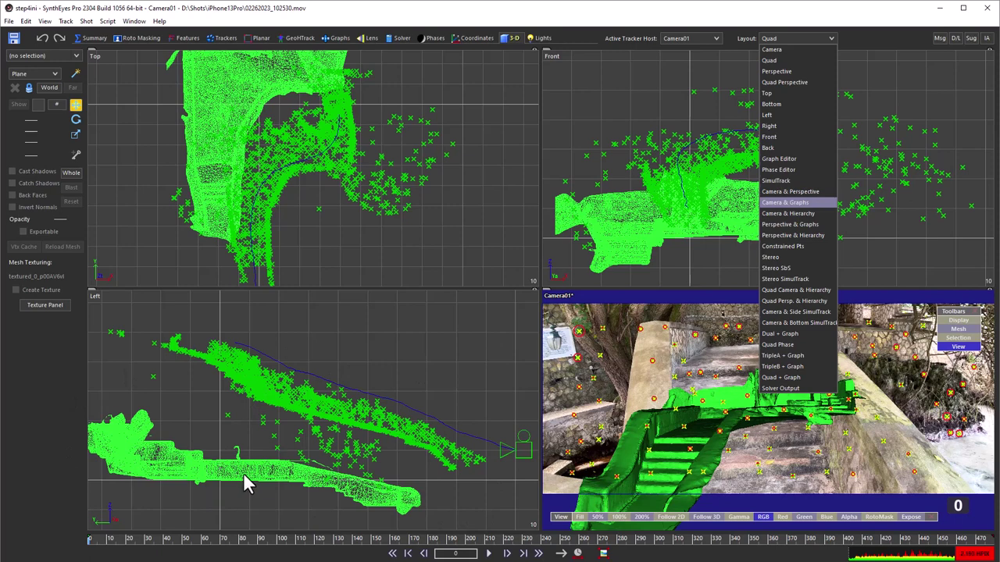
# Use the Camera & Perspective layout, hide meshes in the camera view, and zoom into the stairs
pyautogui.click(783, 191)
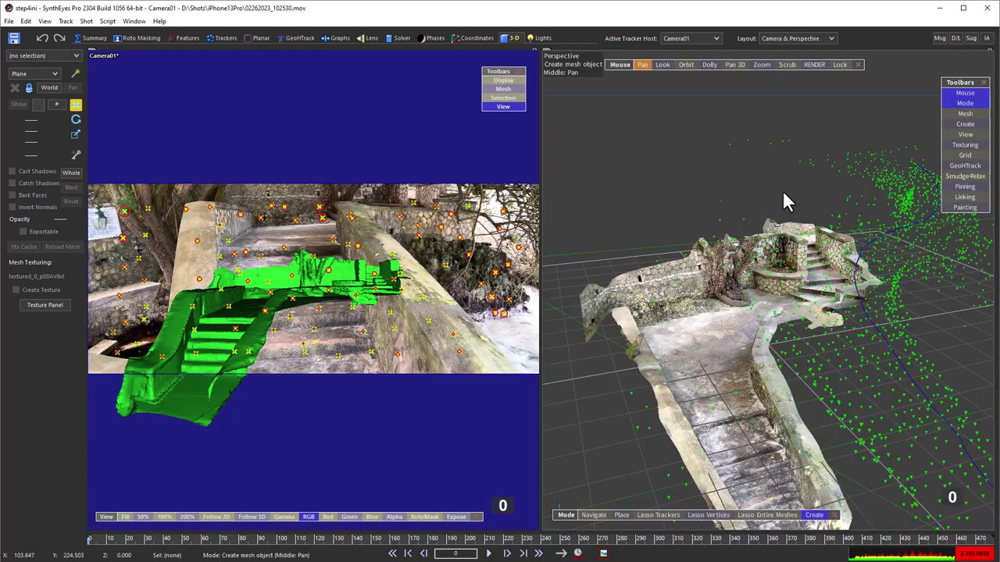
pyautogui.rightClick(287, 121)
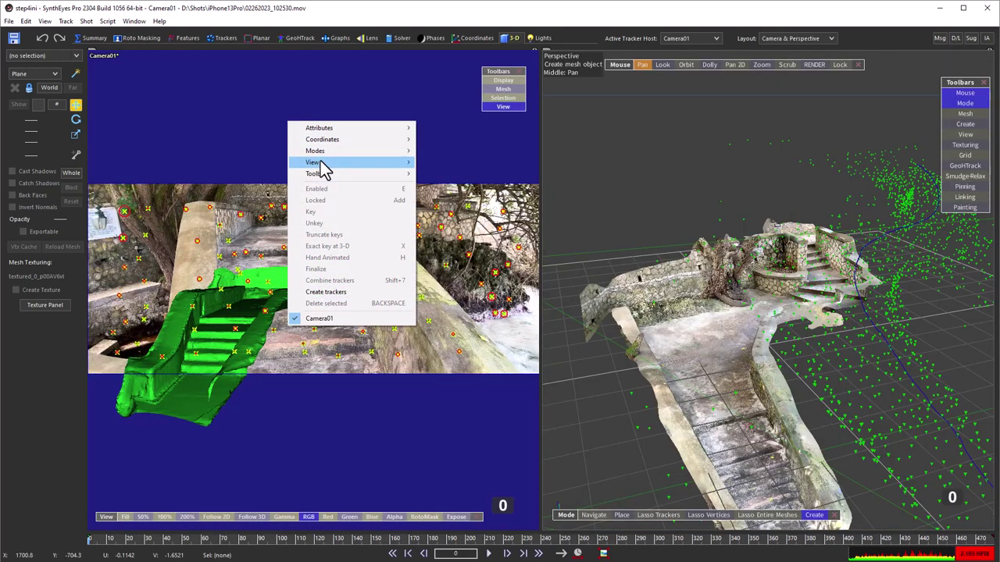
pyautogui.moveTo(320, 163)
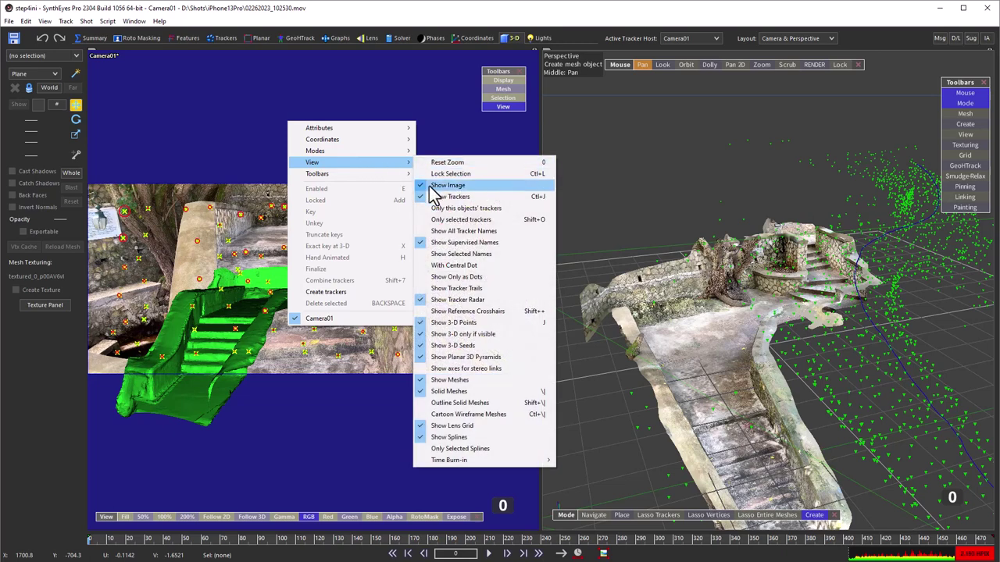
pyautogui.click(449, 379)
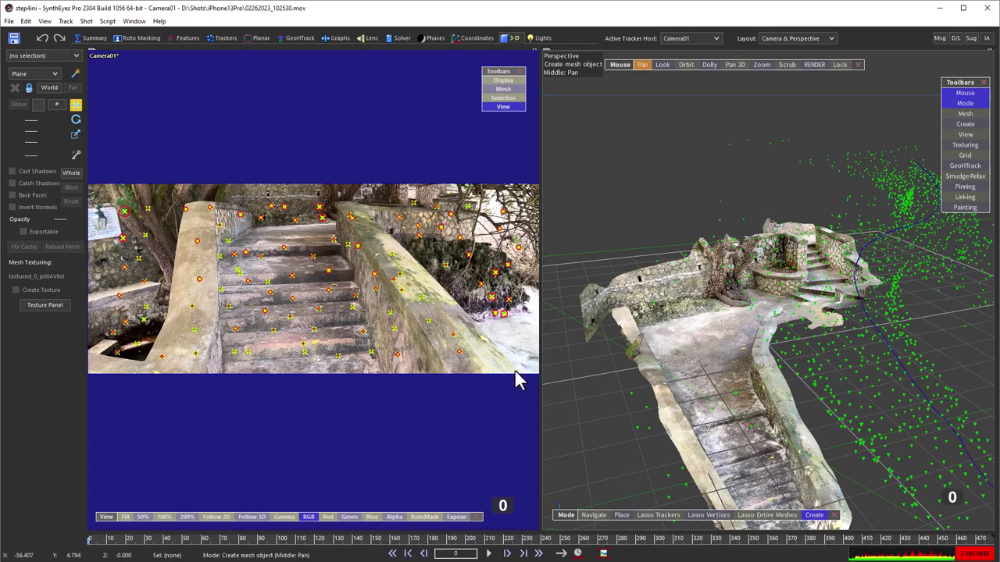
pyautogui.scroll(6, 238, 274)
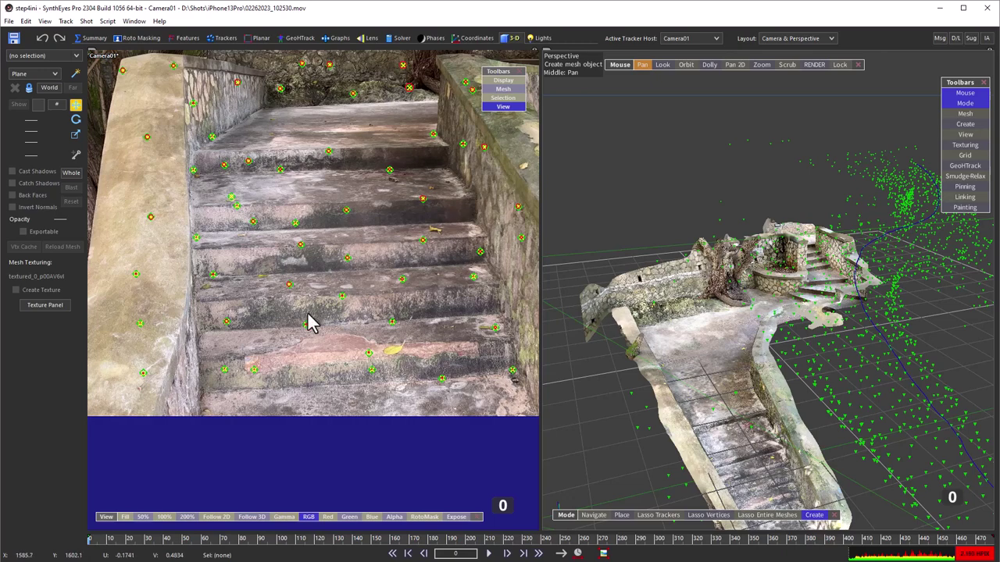
# Select Tracker41 on the lower steps and pan the perspective view toward the stairs
pyautogui.moveTo(228, 320)
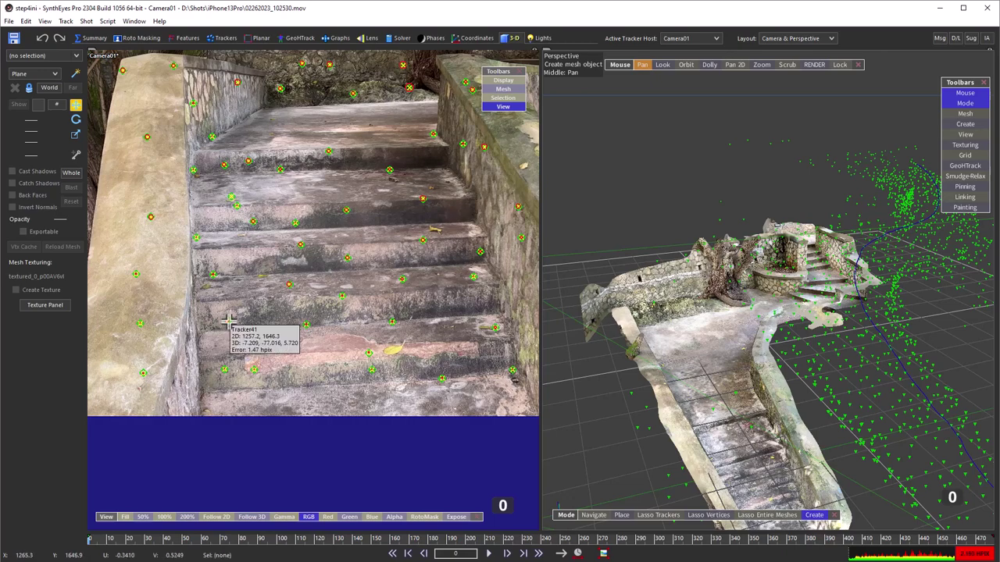
pyautogui.click(227, 321)
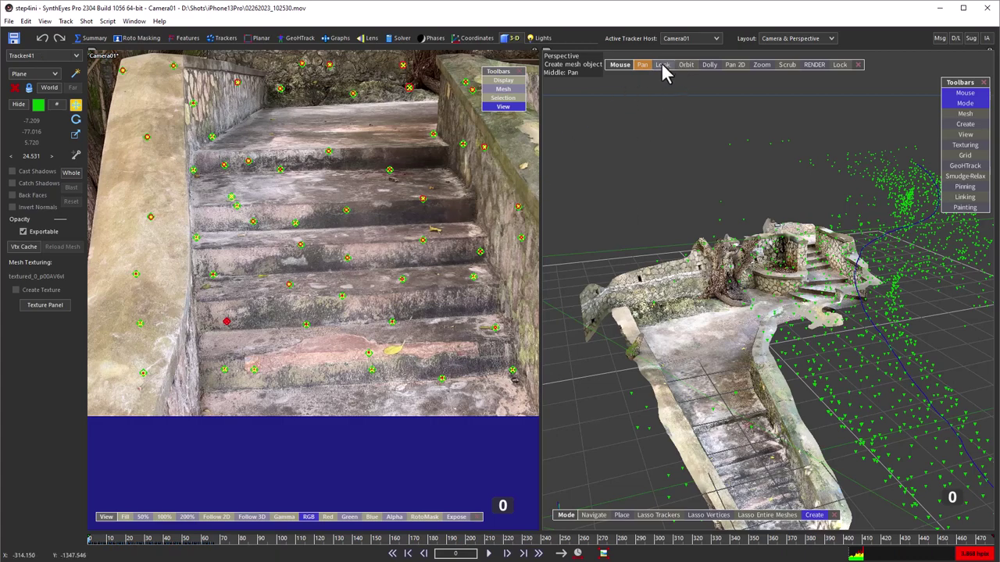
pyautogui.click(642, 65)
pyautogui.moveTo(643, 101); pyautogui.dragTo(652, 505)
pyautogui.press('c')
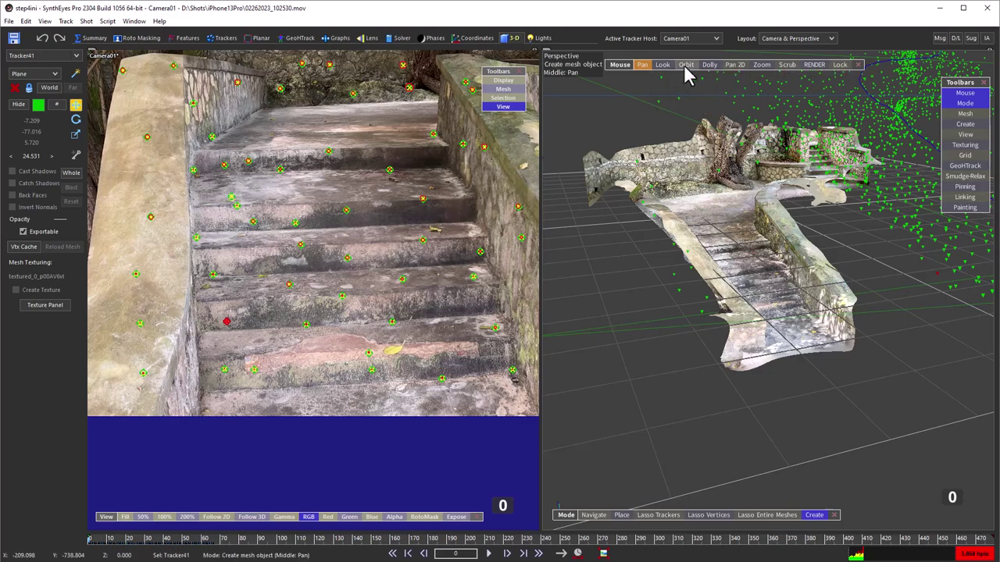
pyautogui.moveTo(687, 74); pyautogui.dragTo(445, 102, button='middle')
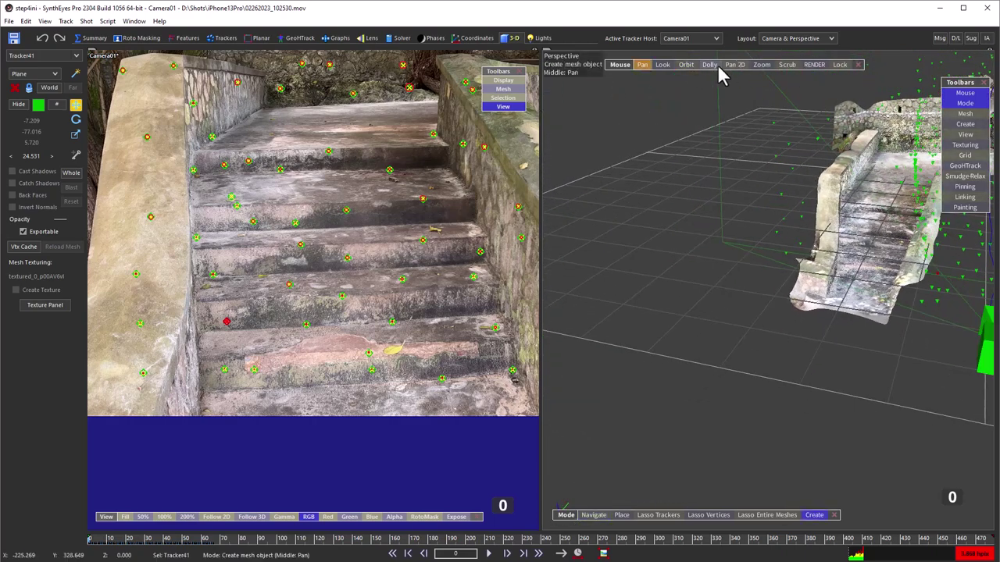
# Dolly in close on the stairs mesh and pan along the steps
pyautogui.click(709, 65)
pyautogui.moveTo(734, 235); pyautogui.dragTo(755, 102)
pyautogui.press('c')
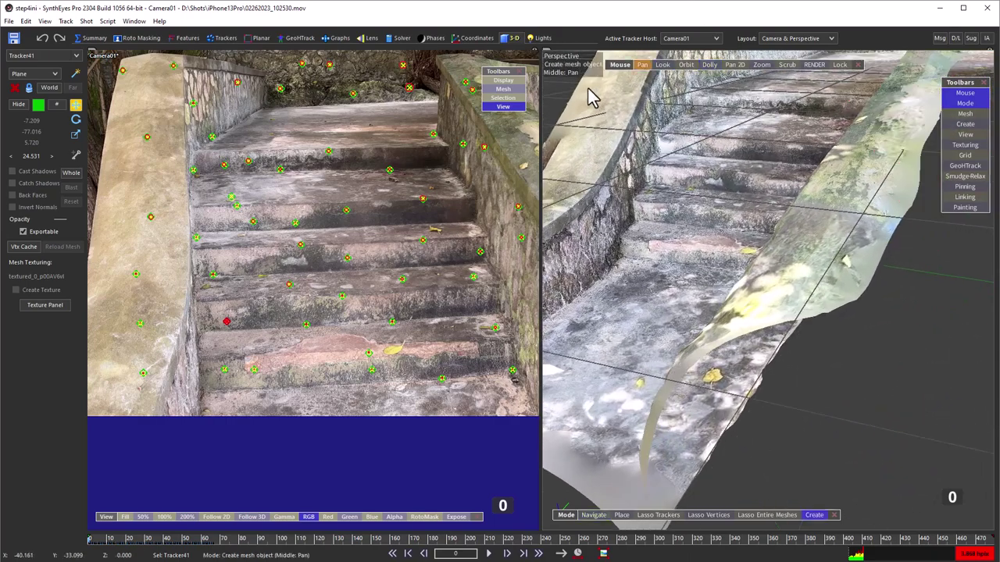
pyautogui.click(650, 66)
pyautogui.moveTo(652, 78); pyautogui.dragTo(670, 476)
pyautogui.click(709, 65)
pyautogui.press('c')
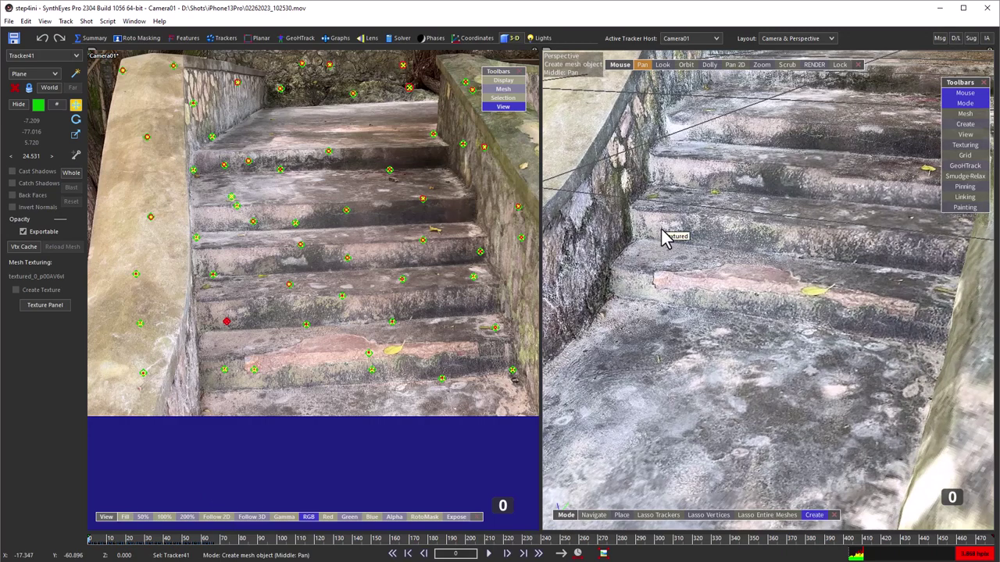
# In Place mode, pin Tracker41 to its lower step and Tracker99 to its matching wall rock
pyautogui.click(621, 517)
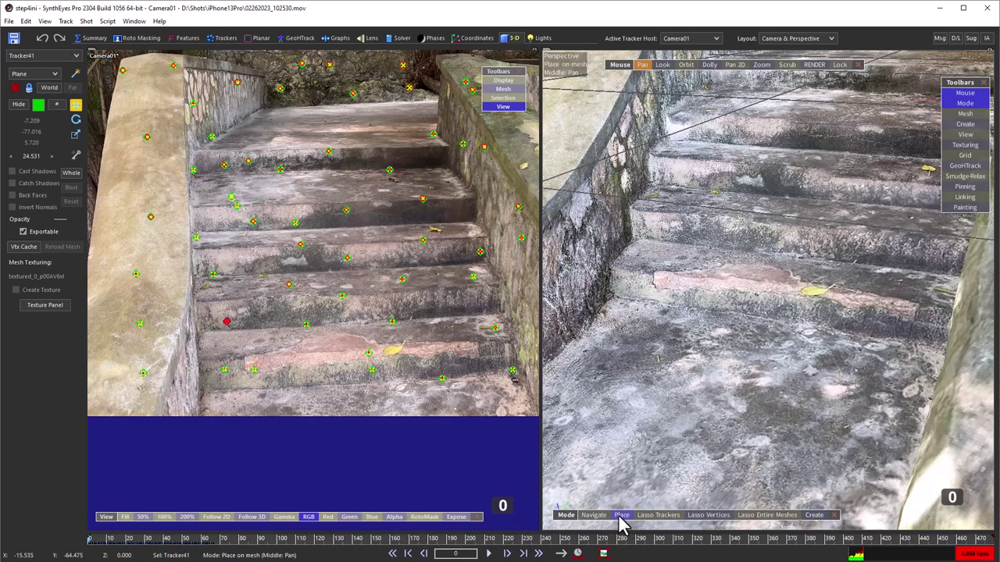
pyautogui.click(660, 237)
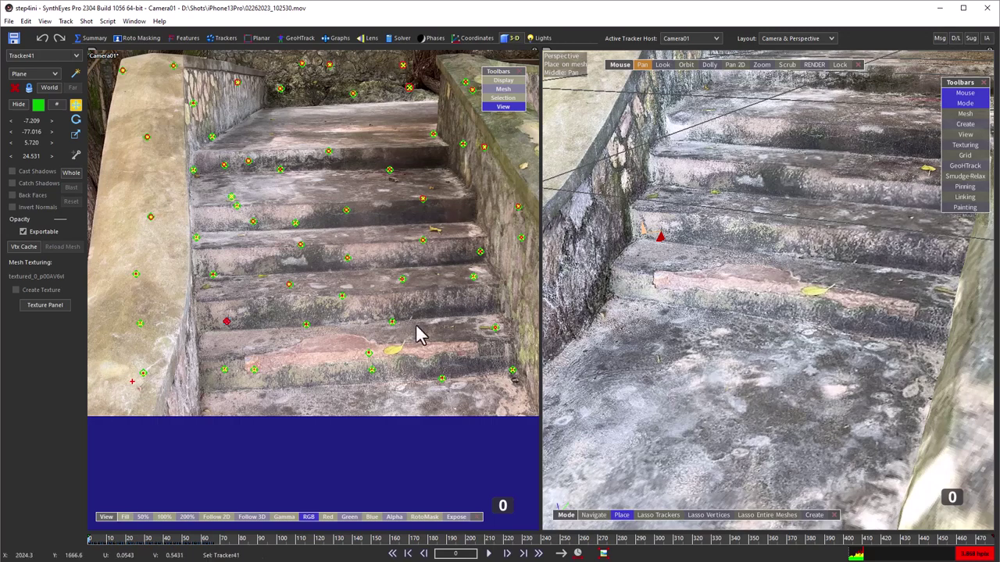
pyautogui.scroll(5, 277, 93)
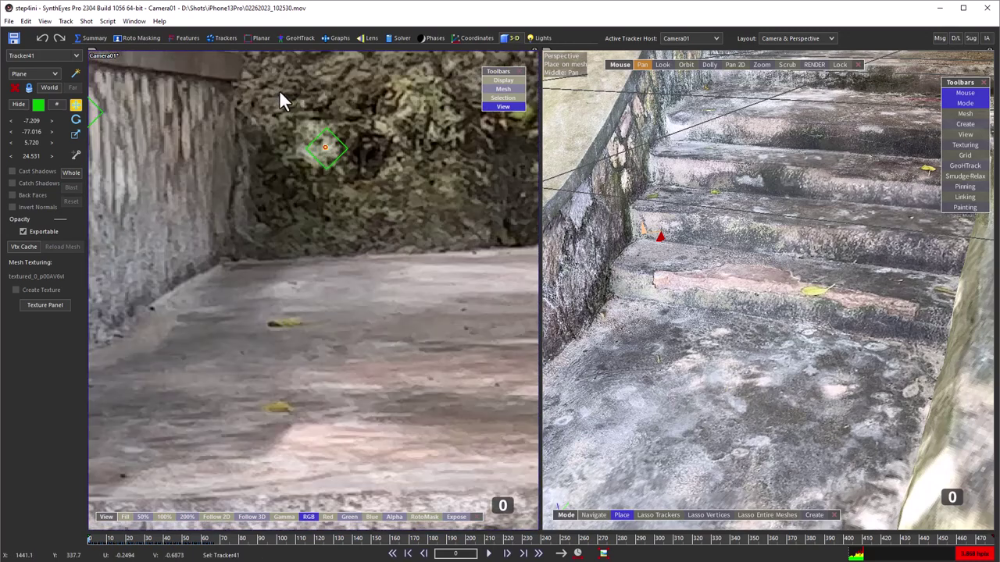
pyautogui.scroll(3, 357, 145)
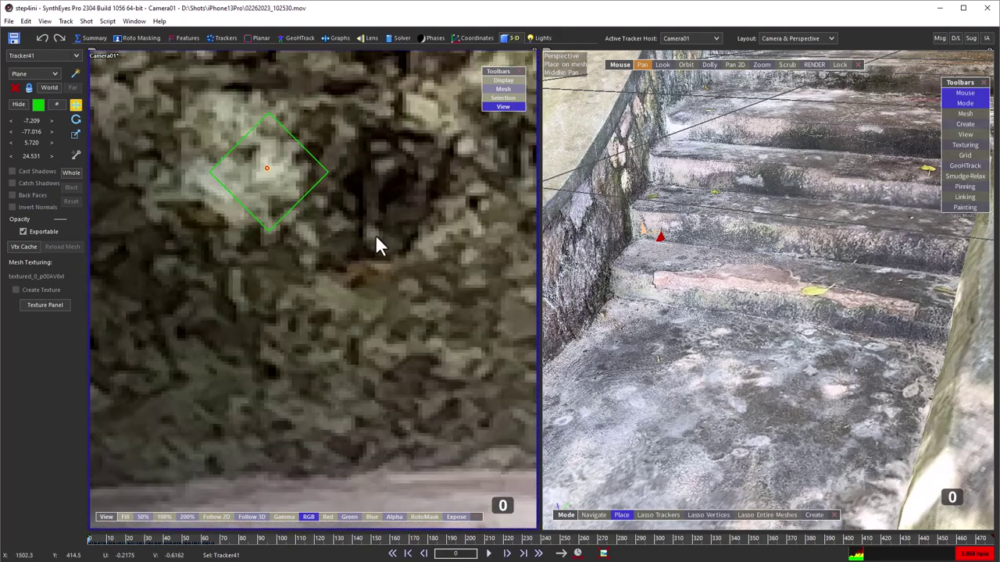
pyautogui.moveTo(376, 239); pyautogui.dragTo(412, 333, button='middle')
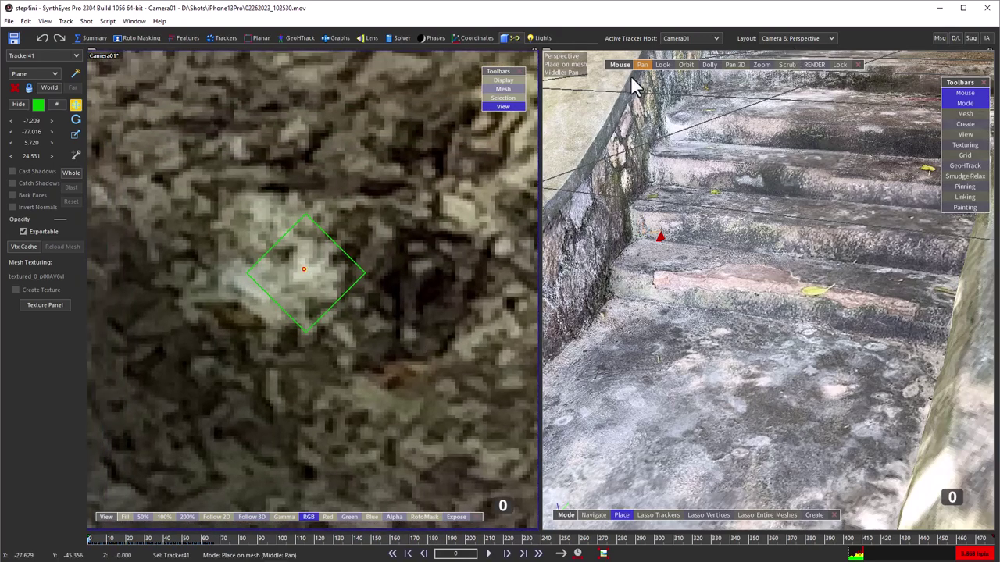
pyautogui.moveTo(641, 70); pyautogui.dragTo(674, 7, button='middle')
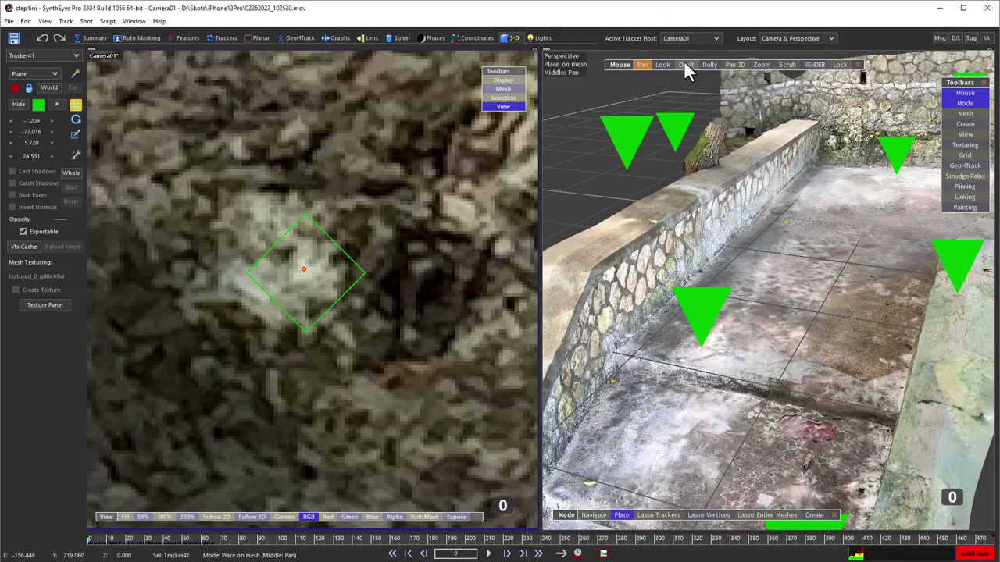
pyautogui.click(732, 65)
pyautogui.scroll(5, 848, 121)
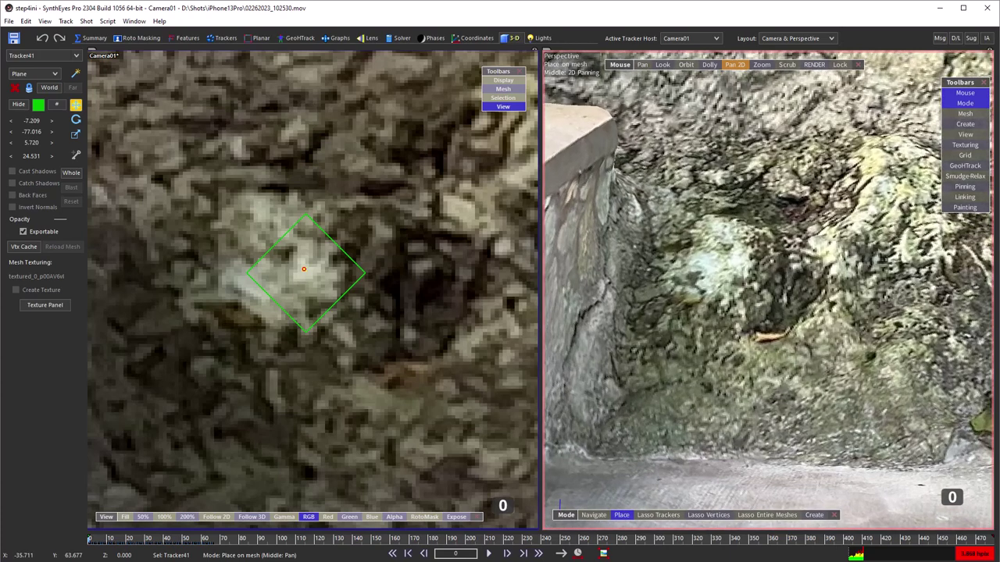
pyautogui.click(345, 256)
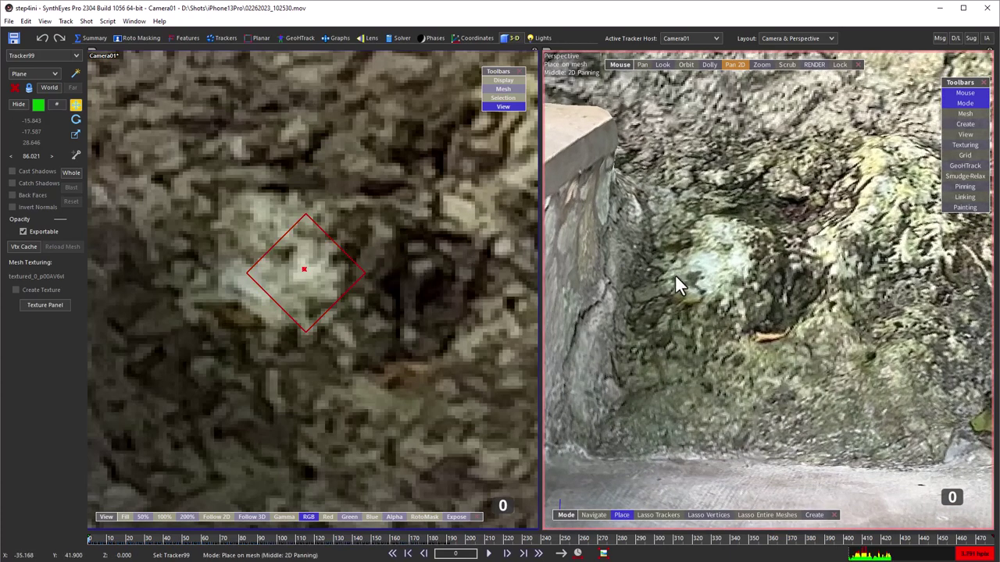
pyautogui.click(736, 260)
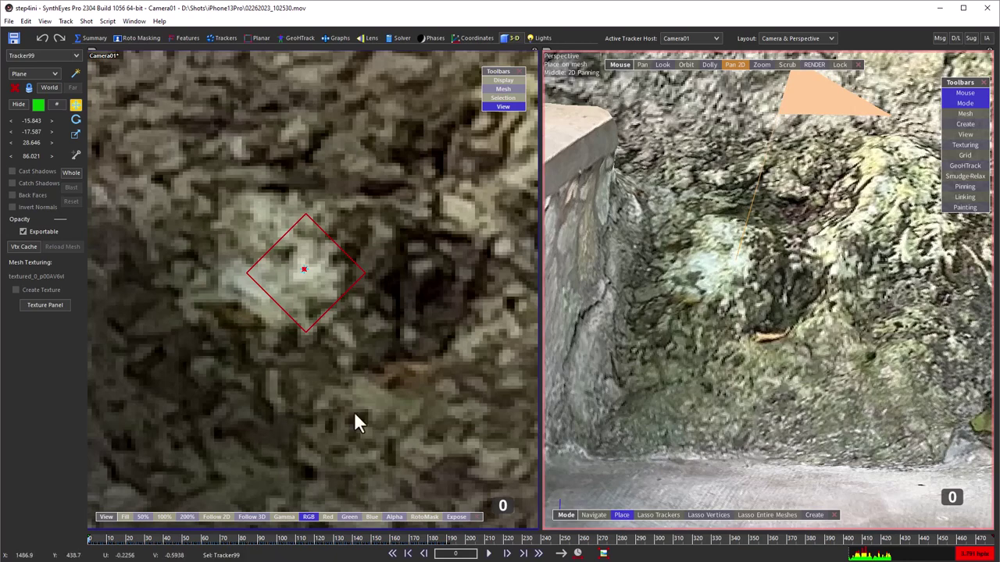
# Scrub the shot from frame 0 to 320, then move the 3D view close to the step and wall
pyautogui.click(603, 553)
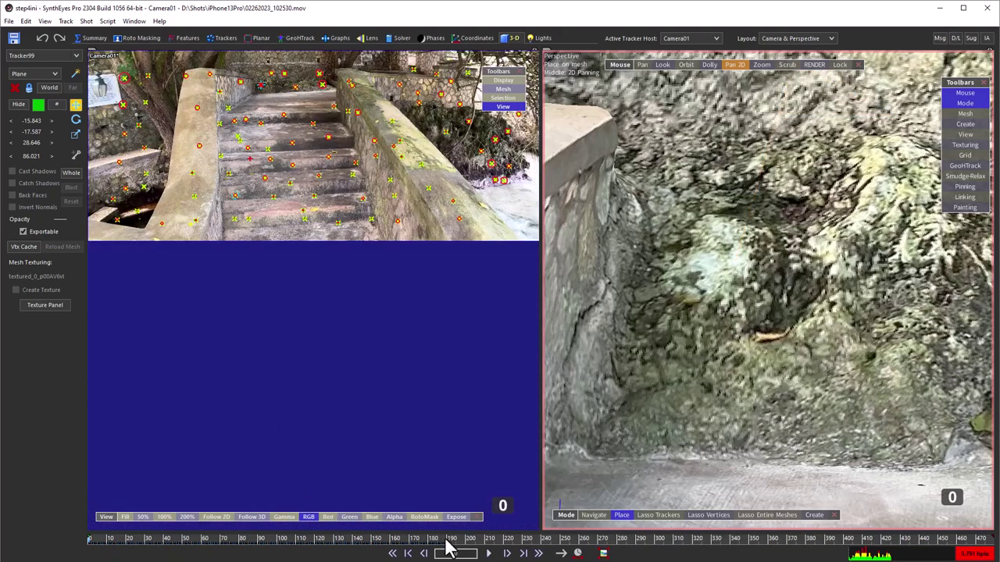
pyautogui.moveTo(447, 549); pyautogui.dragTo(793, 469)
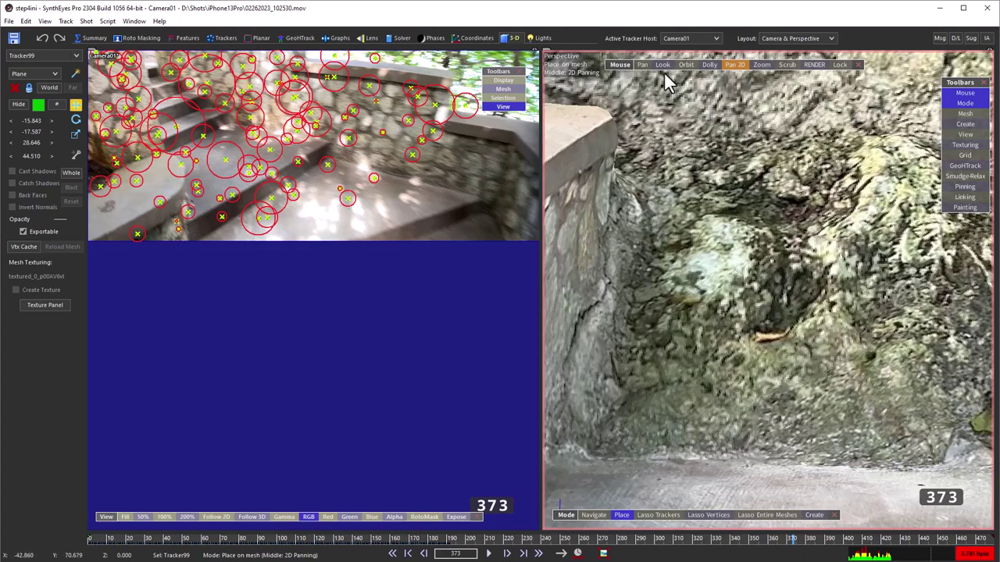
pyautogui.click(732, 64)
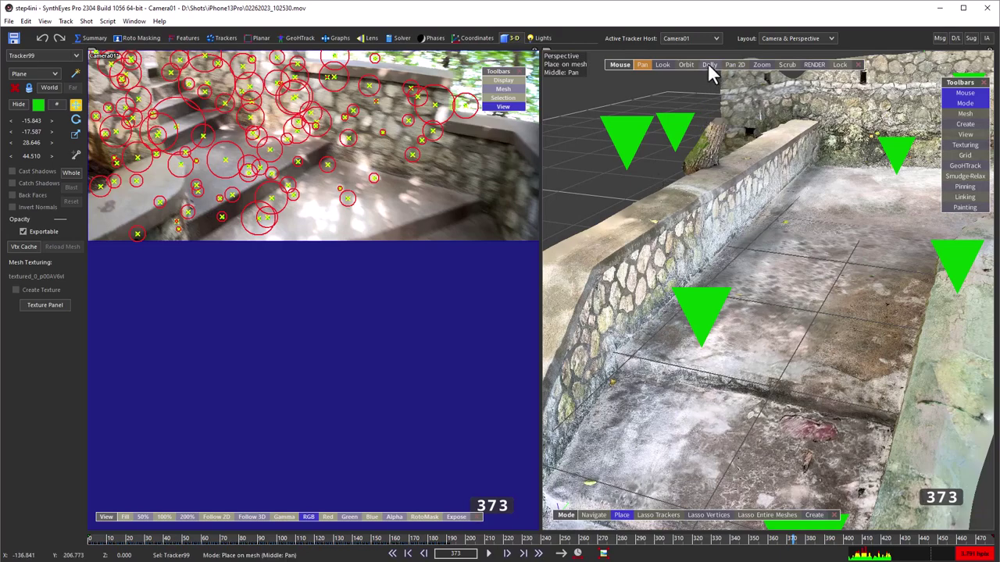
pyautogui.moveTo(704, 63); pyautogui.dragTo(726, 75)
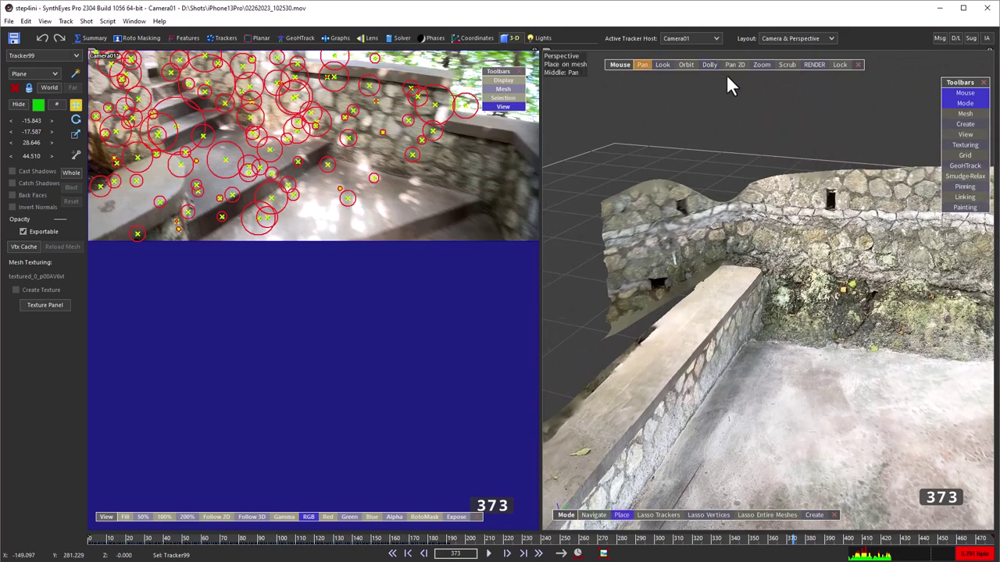
pyautogui.moveTo(662, 64); pyautogui.dragTo(781, 82)
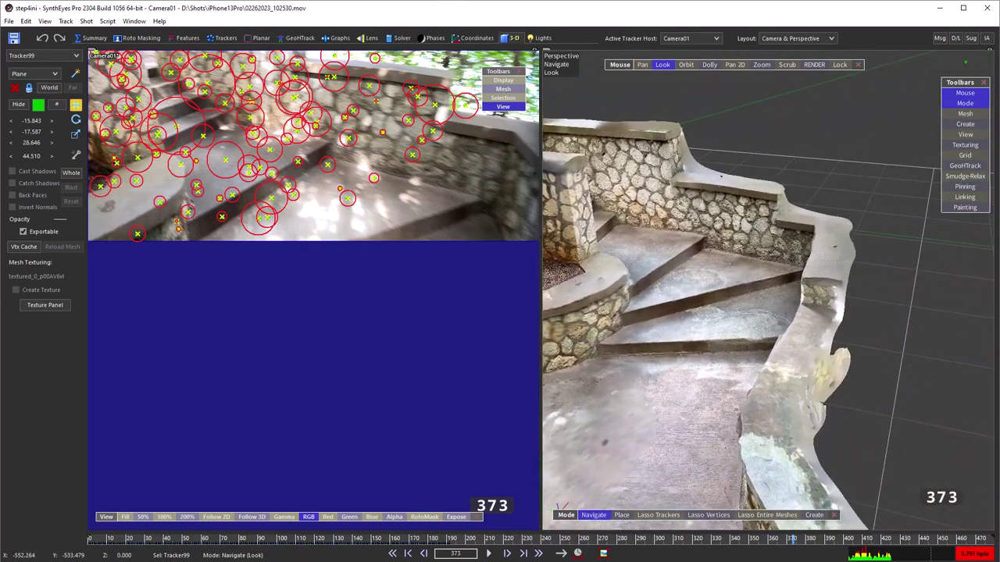
pyautogui.scroll(3, 747, 269)
pyautogui.scroll(2, 778, 155)
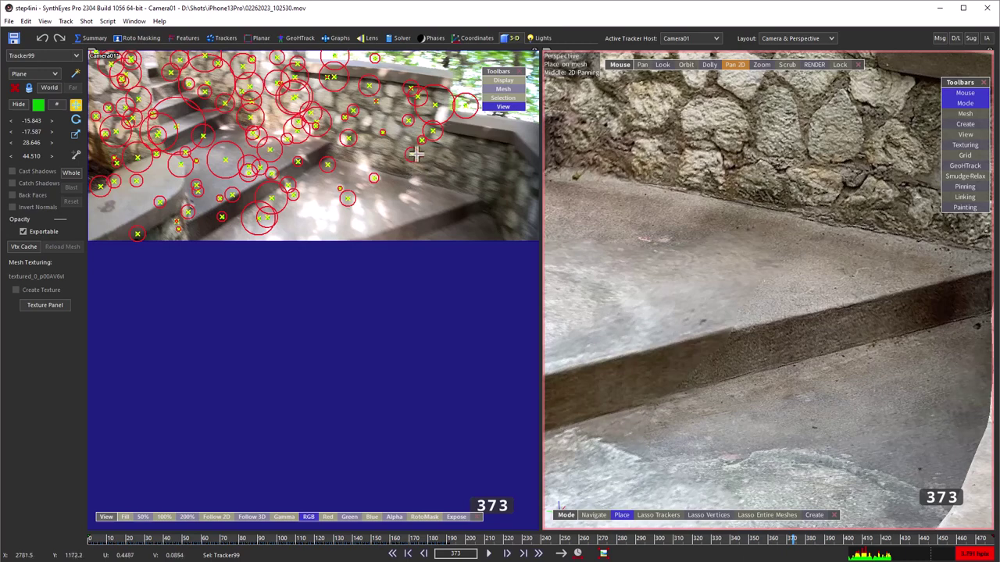
# Select Tracker1166 above the step and place it on the mesh's wall surface at frame 369
pyautogui.rightClick(450, 143)
pyautogui.click(439, 146)
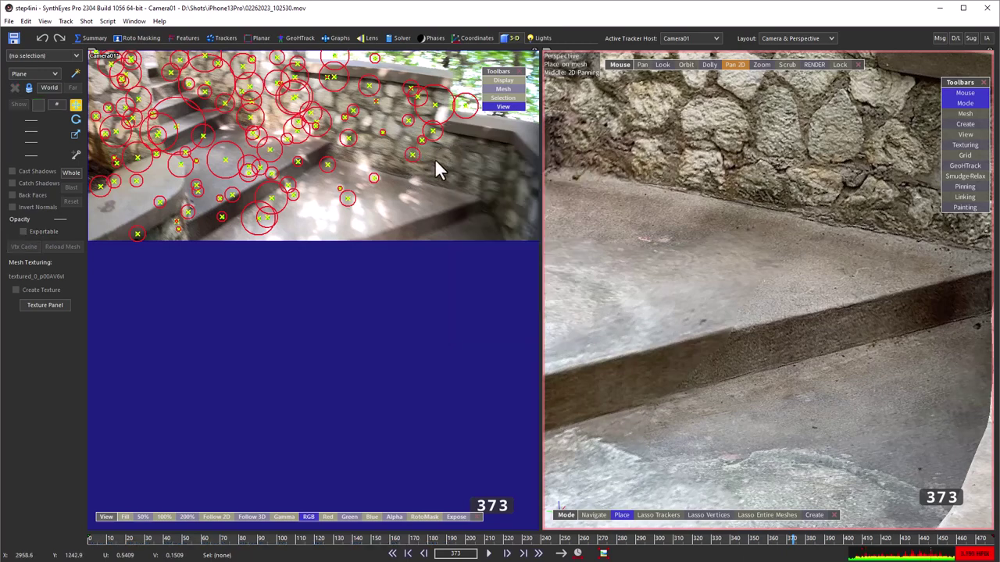
pyautogui.scroll(5, 436, 165)
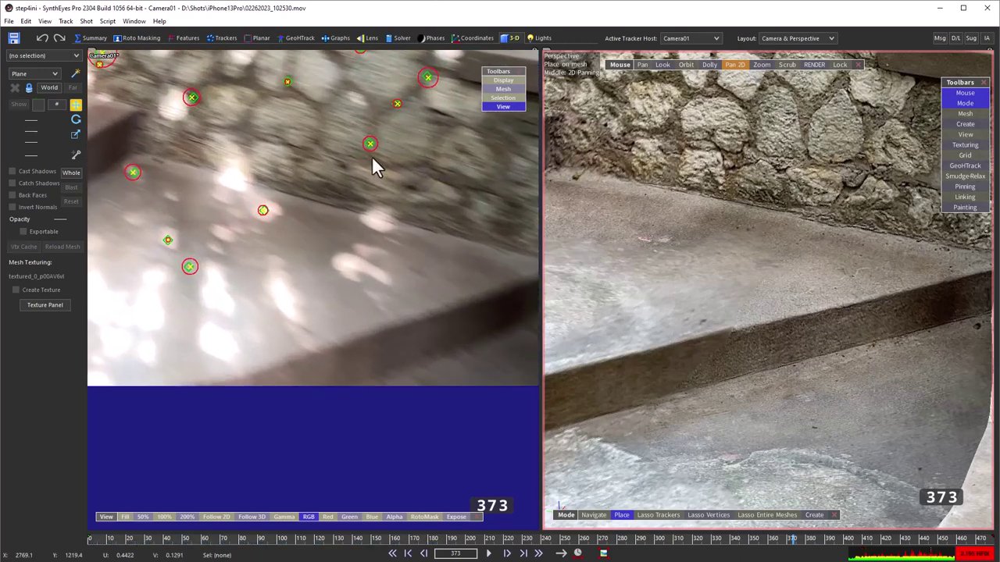
pyautogui.click(370, 146)
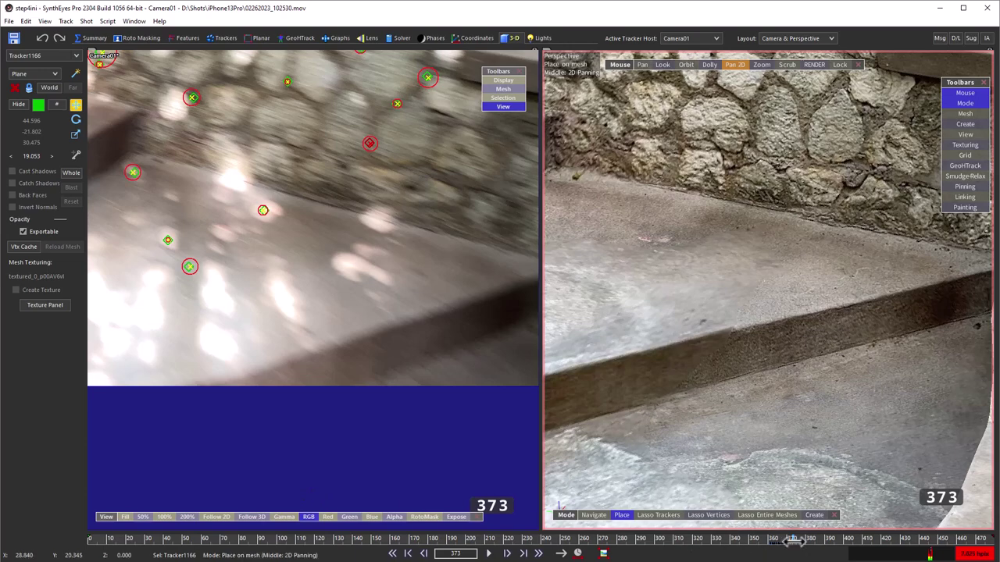
pyautogui.moveTo(793, 550); pyautogui.dragTo(787, 547)
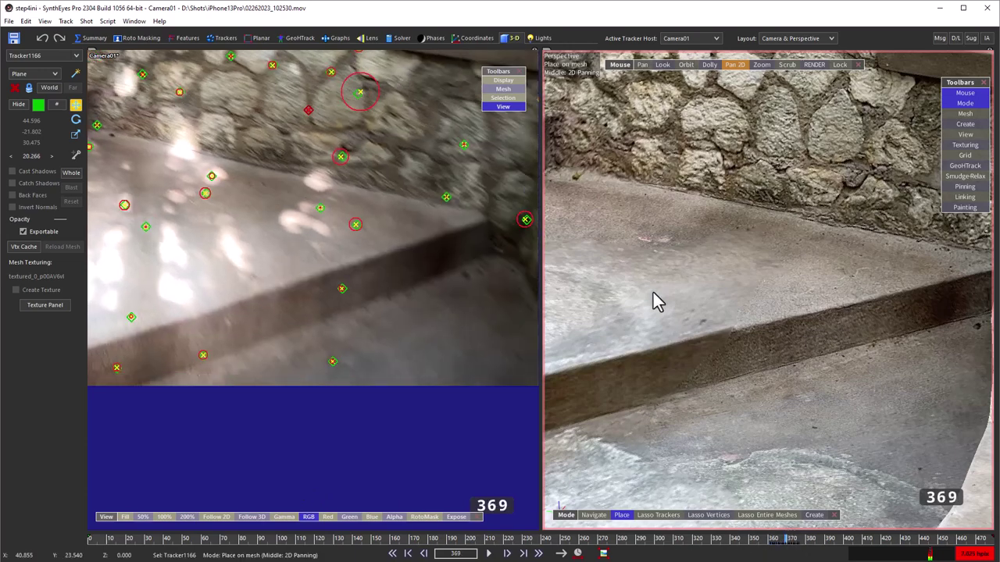
pyautogui.click(803, 149)
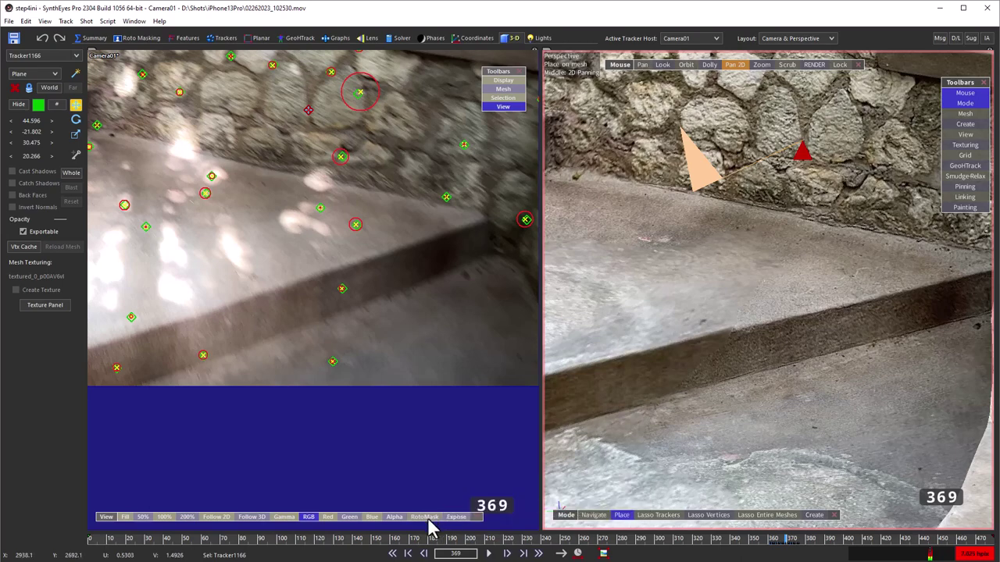
# Check Tracker1166 over frames 369–424 and return to a wide 3D view of the stair mesh
pyautogui.click(603, 553)
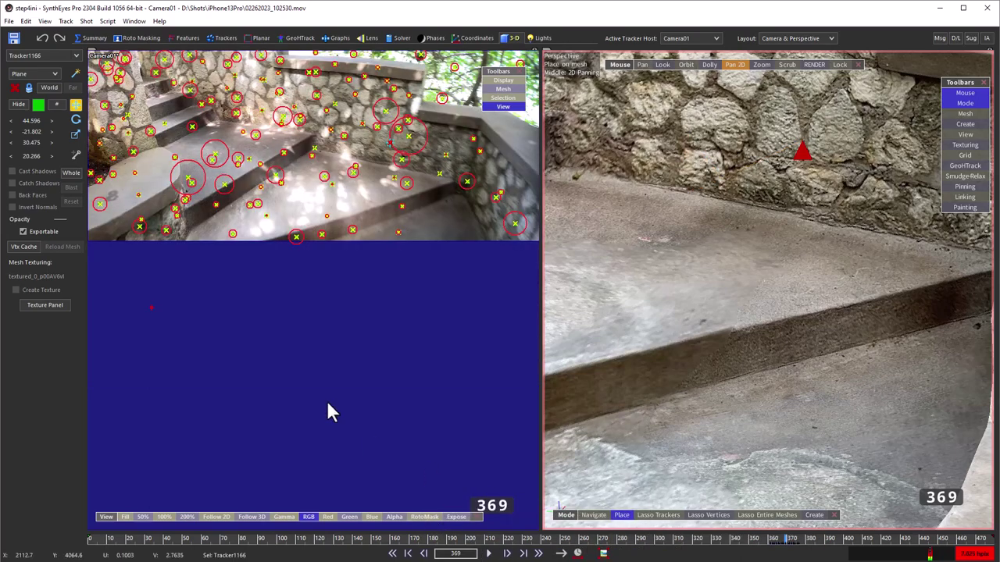
pyautogui.moveTo(836, 546); pyautogui.dragTo(894, 531)
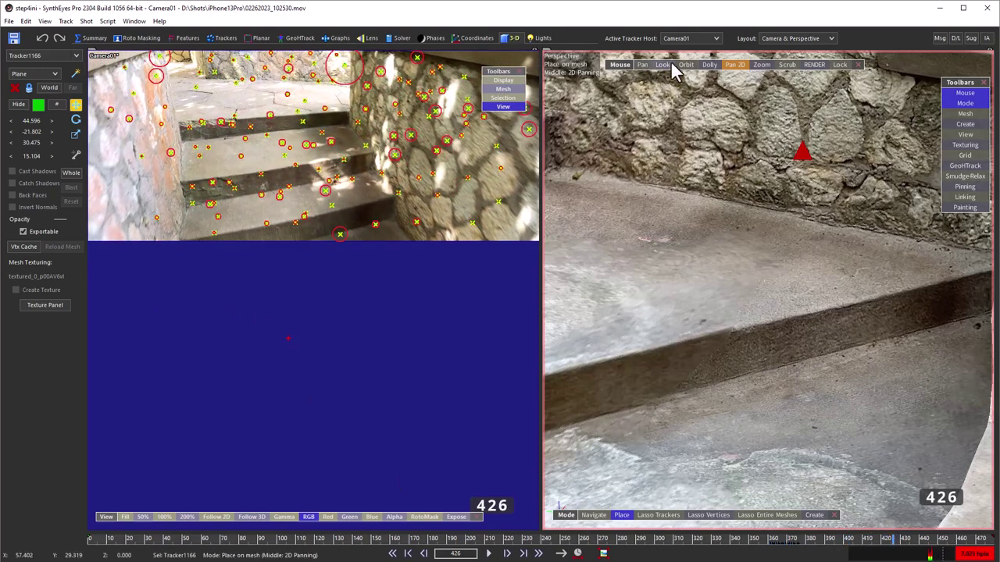
pyautogui.moveTo(683, 65); pyautogui.dragTo(672, 82, button='middle')
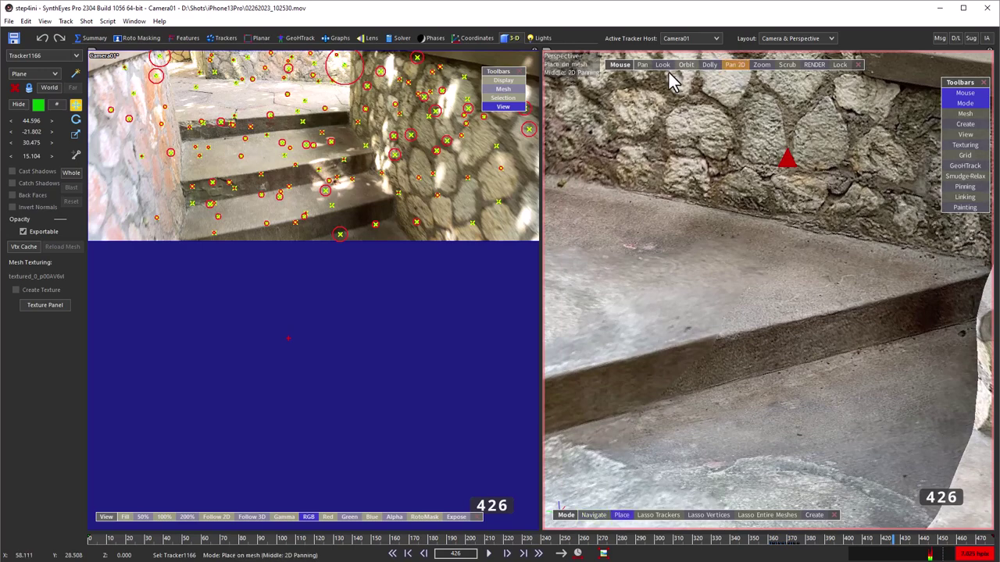
pyautogui.moveTo(662, 69); pyautogui.dragTo(708, 111)
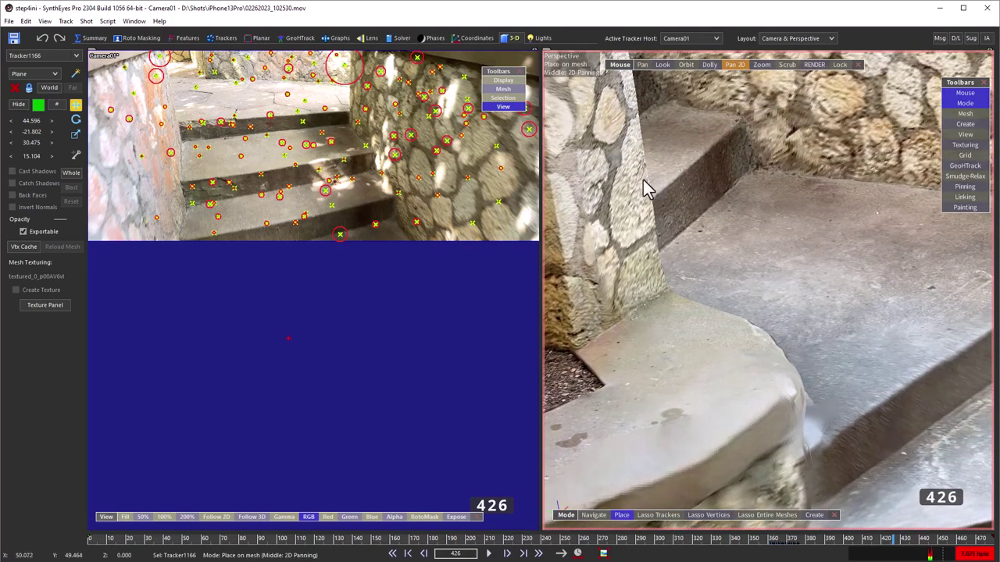
pyautogui.click(735, 65)
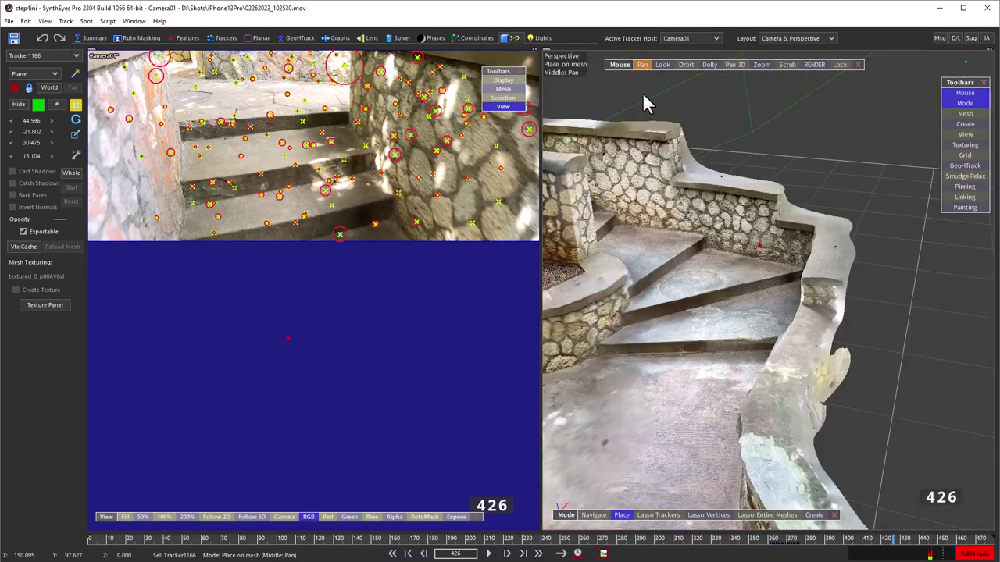
# Reframe the 3D view around the stair mesh and zoom the camera view in on the steps
pyautogui.moveTo(710, 65); pyautogui.dragTo(662, 468)
pyautogui.moveTo(663, 64); pyautogui.dragTo(521, 47)
pyautogui.moveTo(656, 62); pyautogui.dragTo(627, 65)
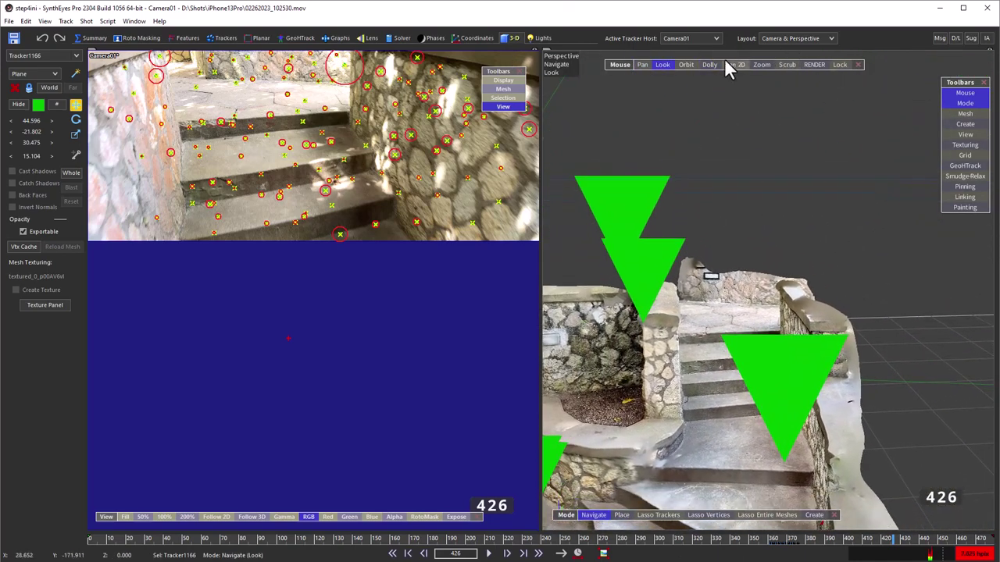
pyautogui.moveTo(708, 63); pyautogui.dragTo(797, 62)
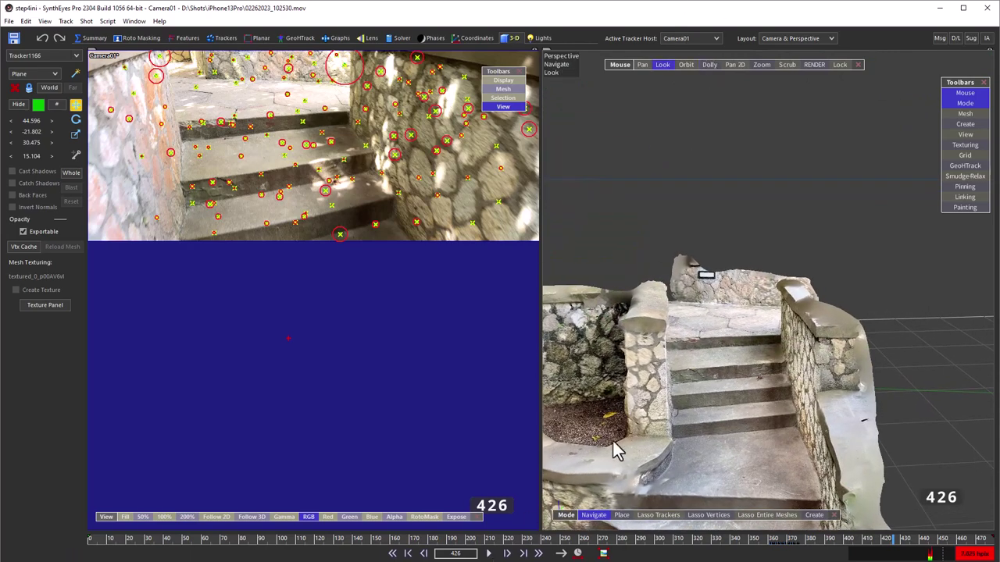
pyautogui.scroll(2, 700, 343)
pyautogui.scroll(5, 683, 306)
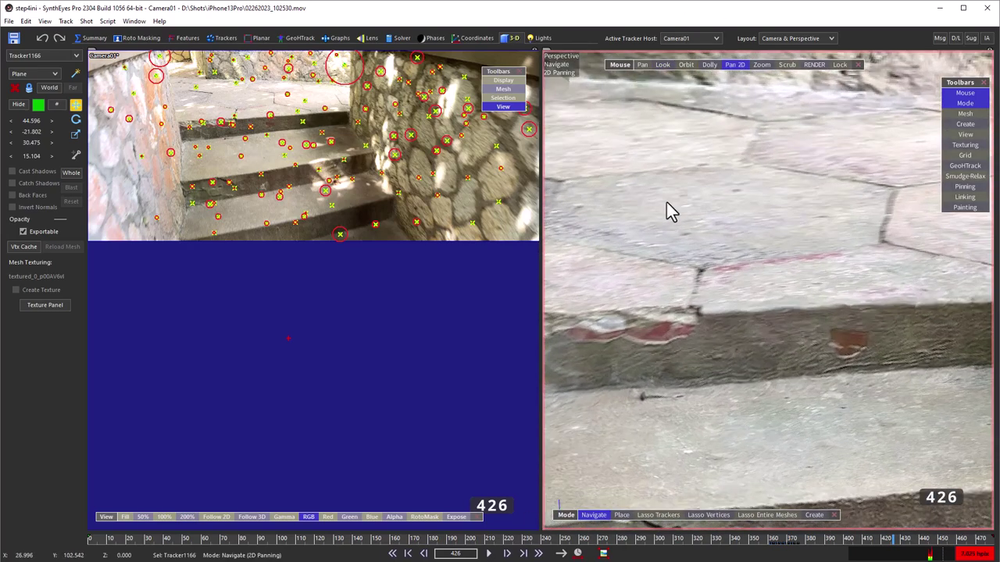
pyautogui.scroll(5, 210, 137)
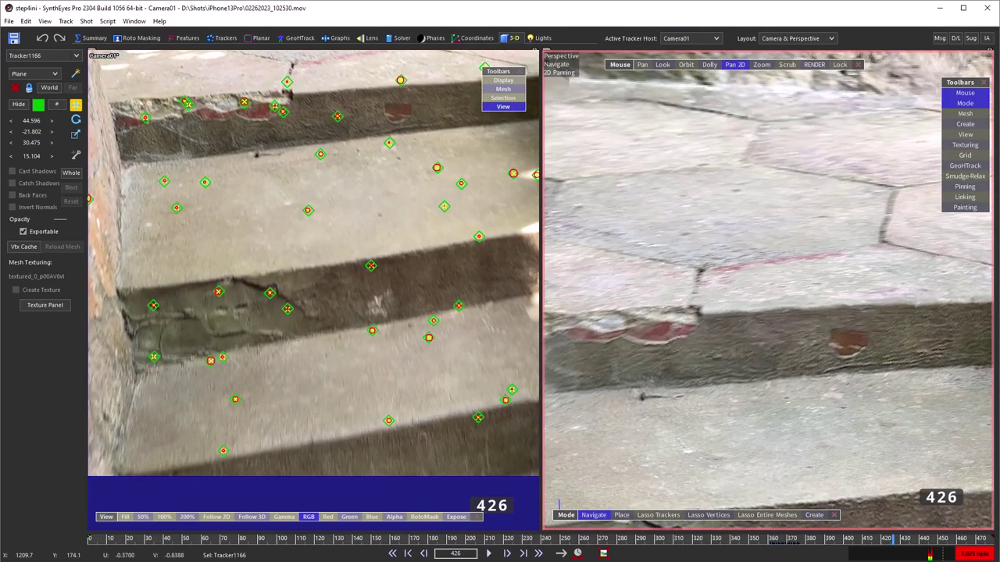
pyautogui.scroll(2, 273, 141)
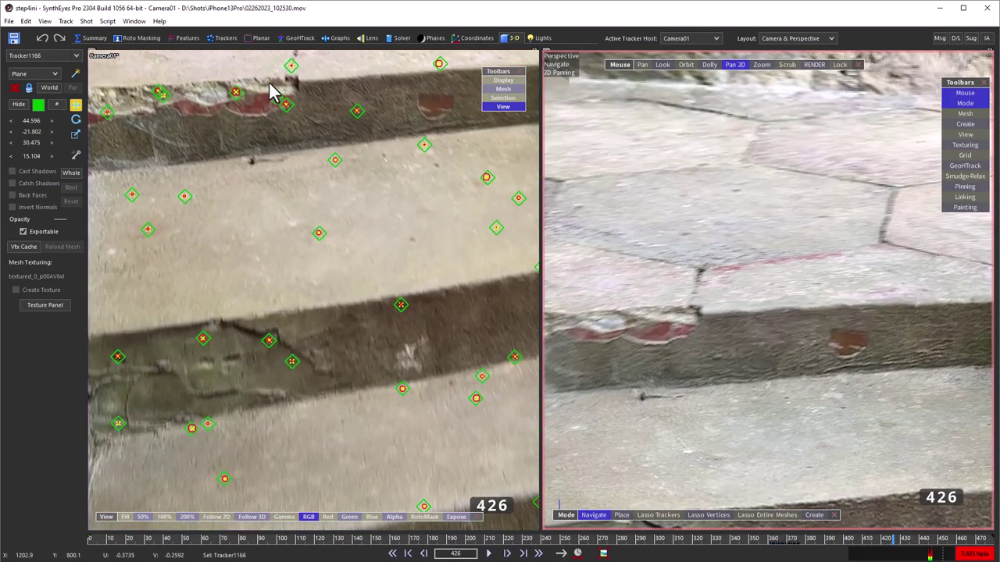
pyautogui.scroll(3, 281, 78)
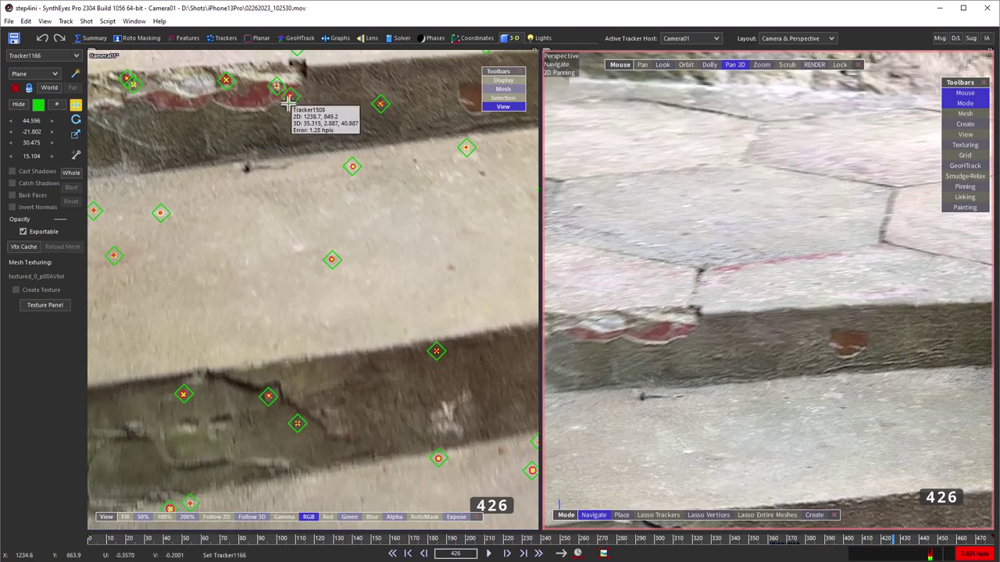
# Place Tracker1508 on the red-marked step edge of the mesh, then restore the full views
pyautogui.click(290, 97)
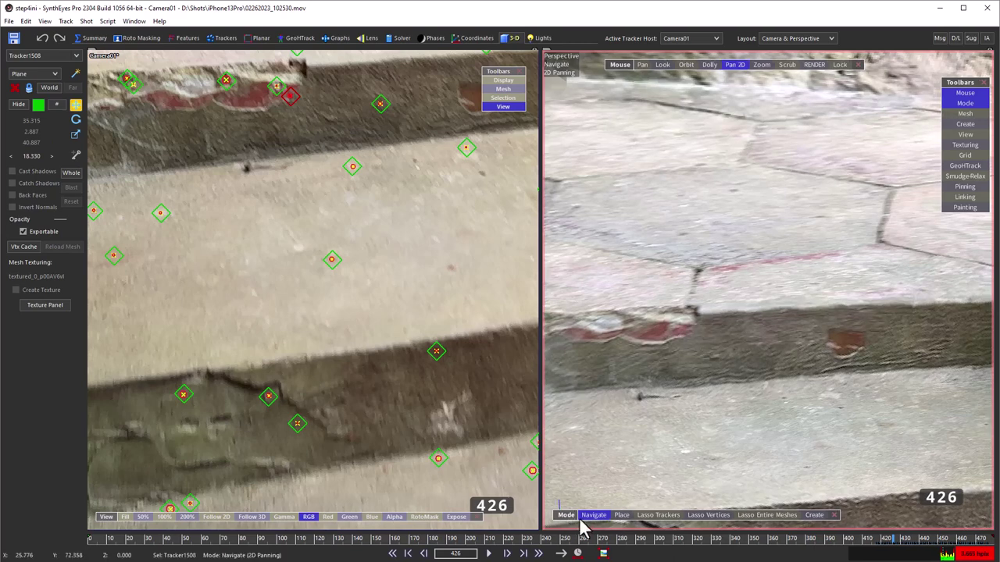
pyautogui.click(621, 514)
pyautogui.click(687, 337)
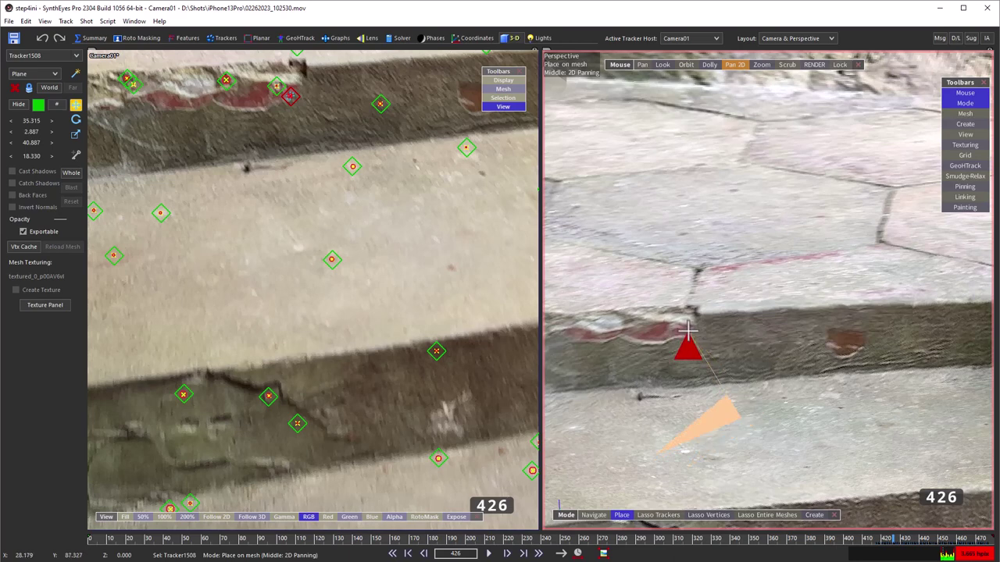
pyautogui.moveTo(687, 332)
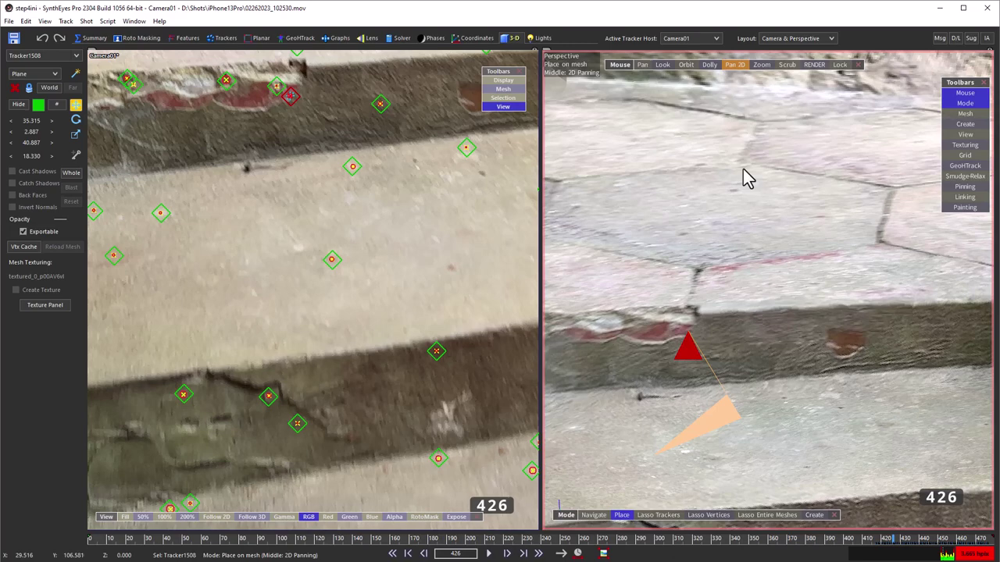
pyautogui.click(841, 68)
pyautogui.click(842, 69)
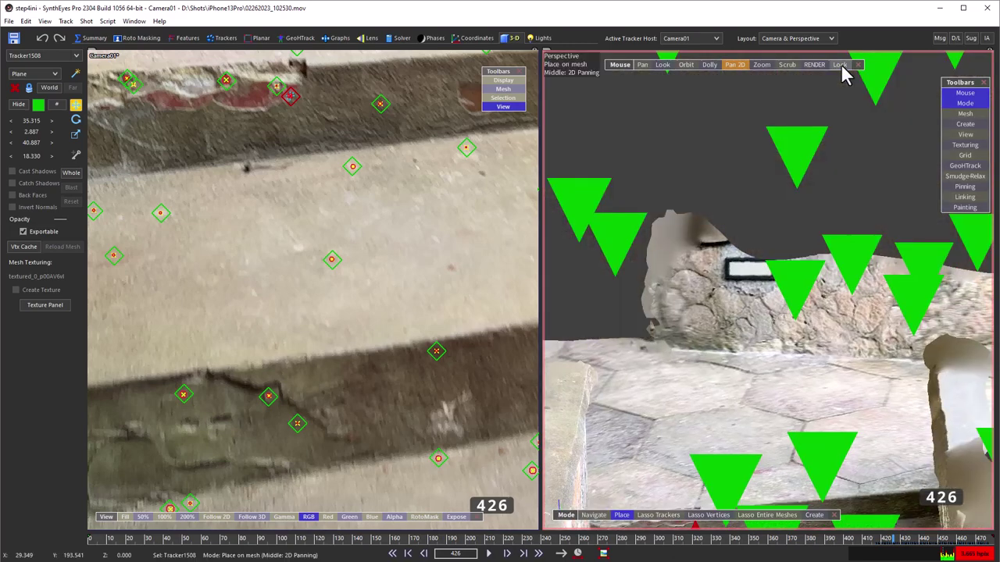
pyautogui.click(731, 69)
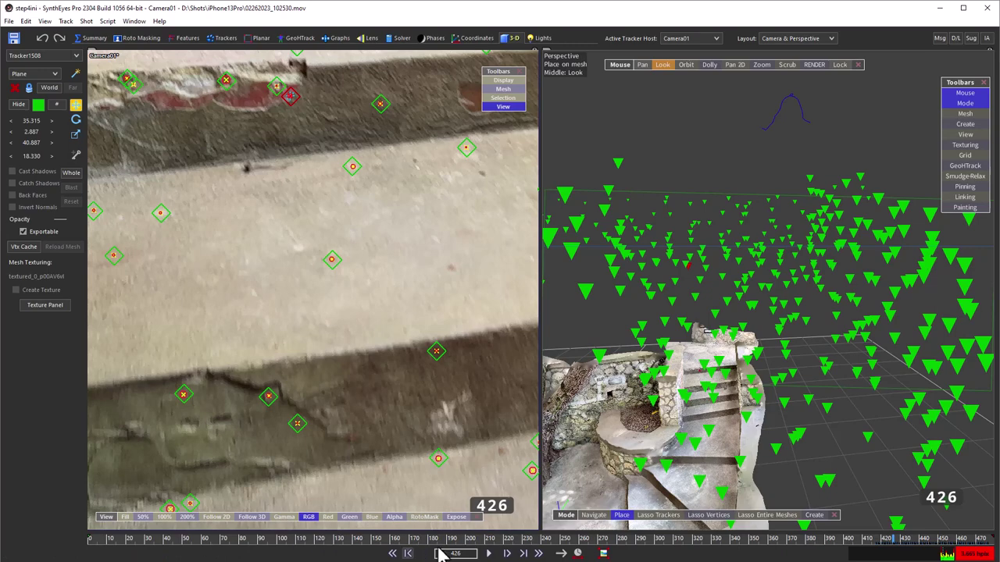
pyautogui.click(603, 553)
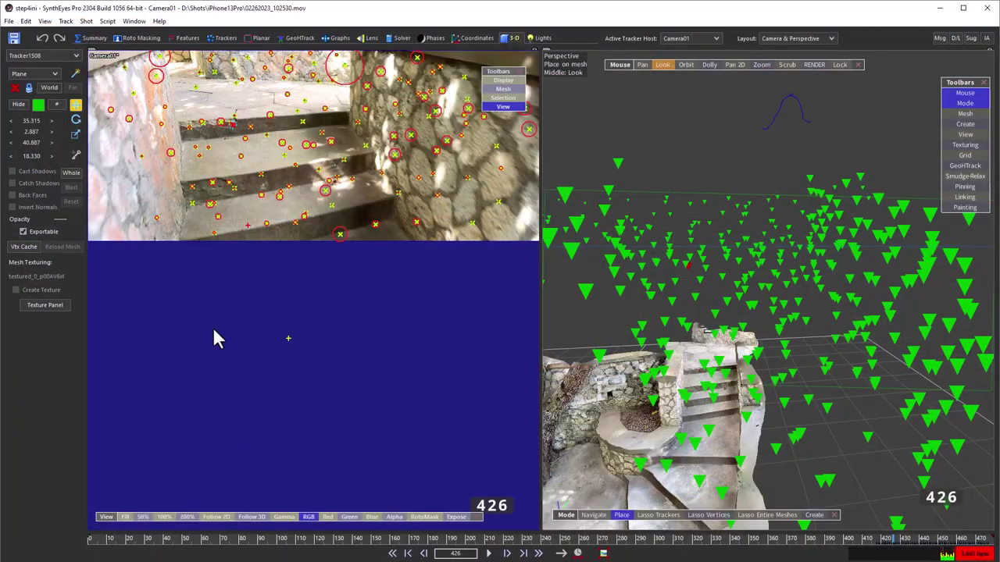
# Refine the solve with Go! in the Solver room, reaching 2.1929 hpix
pyautogui.click(402, 39)
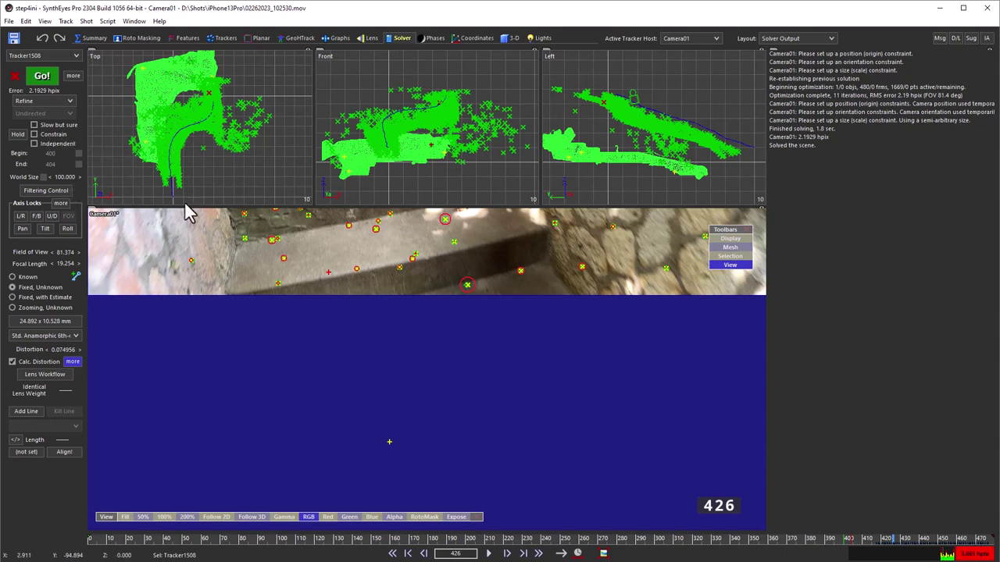
pyautogui.click(36, 80)
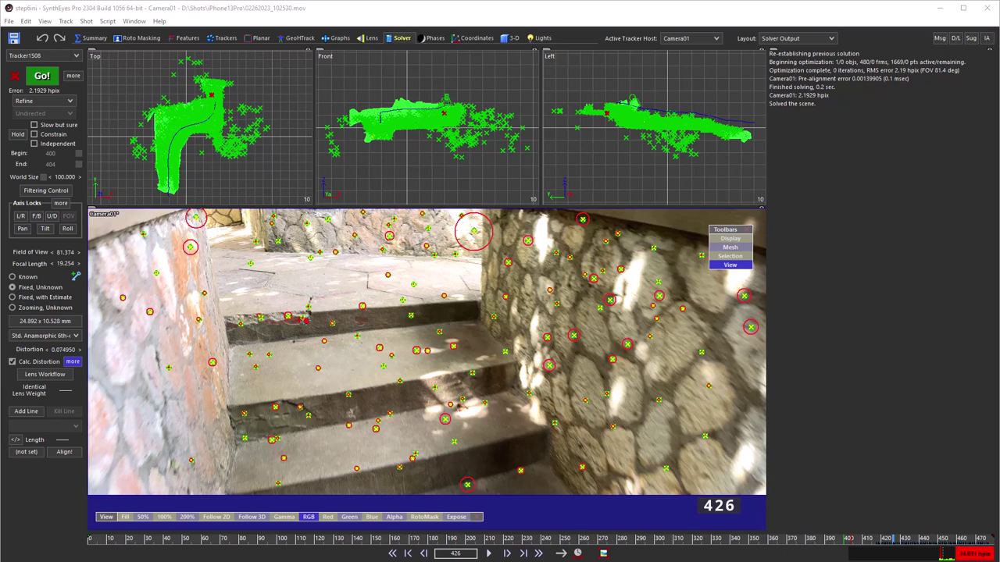
# View the scan through the solved camera and scrub the shot toward frame 460 to check alignment
pyautogui.click(298, 38)
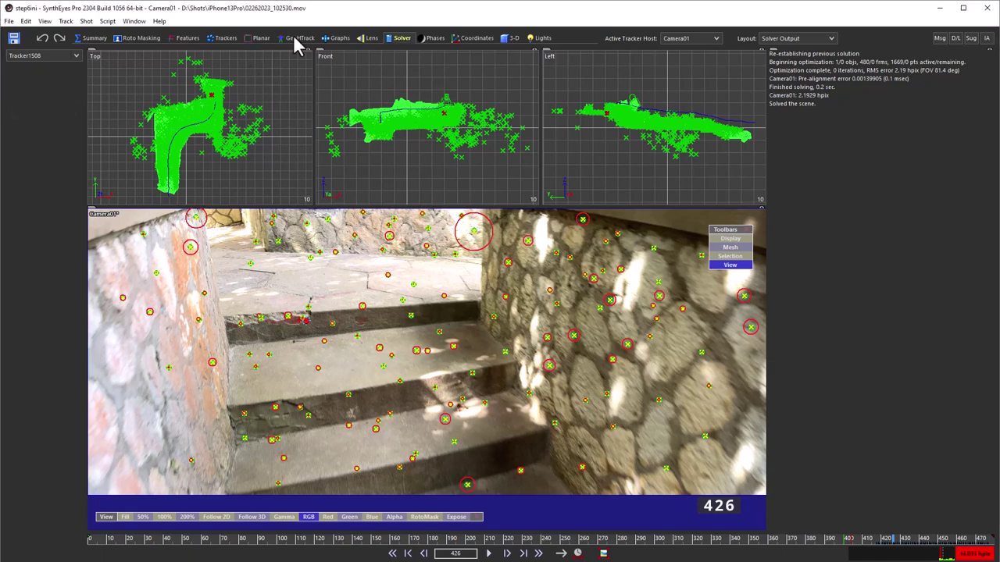
pyautogui.click(384, 64)
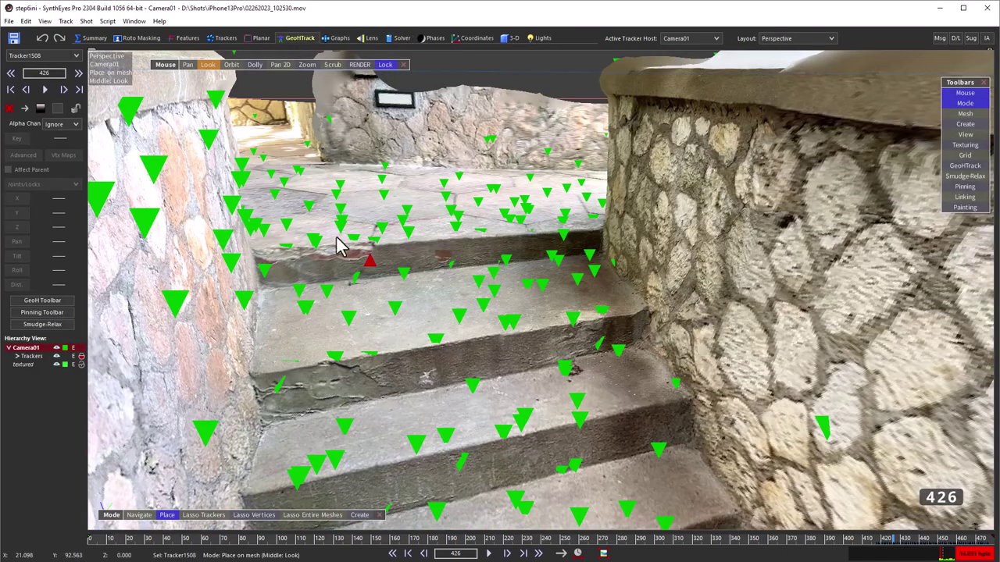
pyautogui.moveTo(112, 542); pyautogui.dragTo(266, 490)
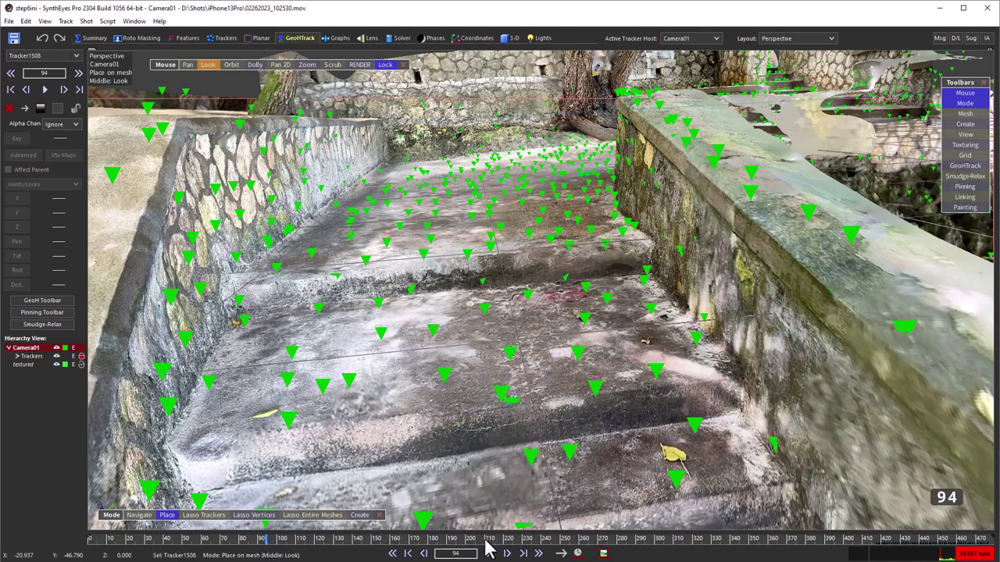
pyautogui.moveTo(459, 539); pyautogui.dragTo(619, 531)
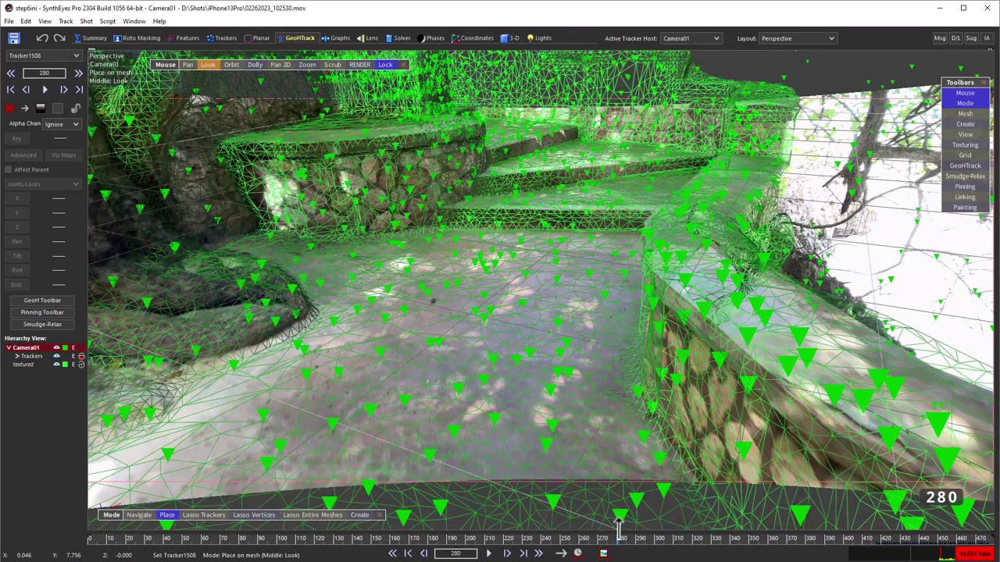
pyautogui.moveTo(619, 525); pyautogui.dragTo(798, 524)
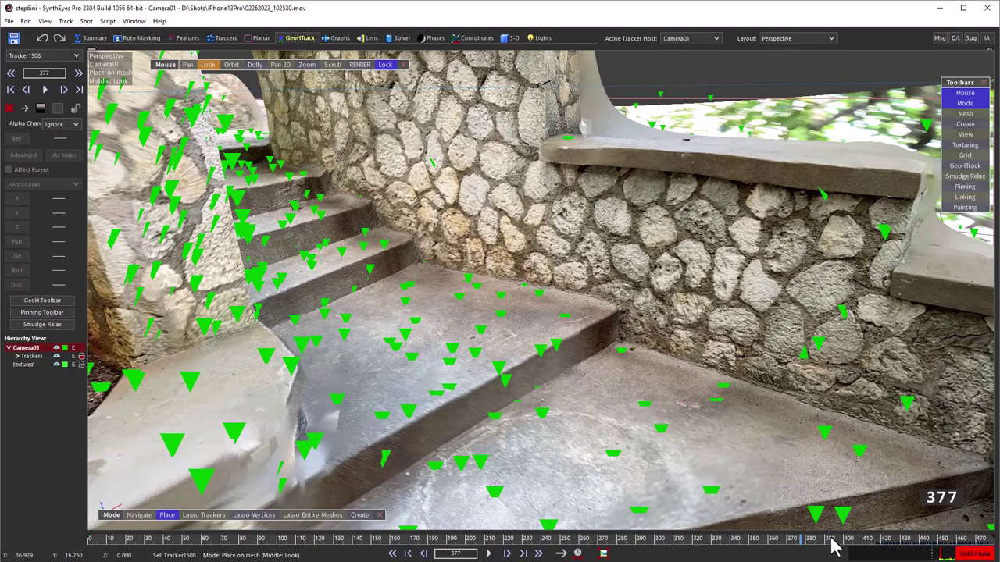
pyautogui.moveTo(830, 544); pyautogui.dragTo(994, 539)
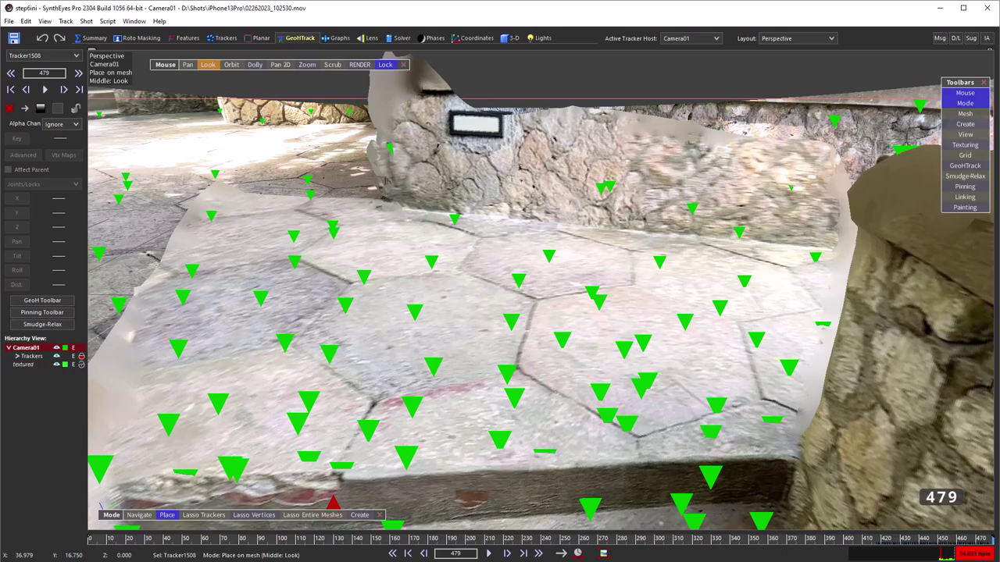
# Select the textured mesh to show its wireframe and scrub frames 408 to 479
pyautogui.click(793, 343)
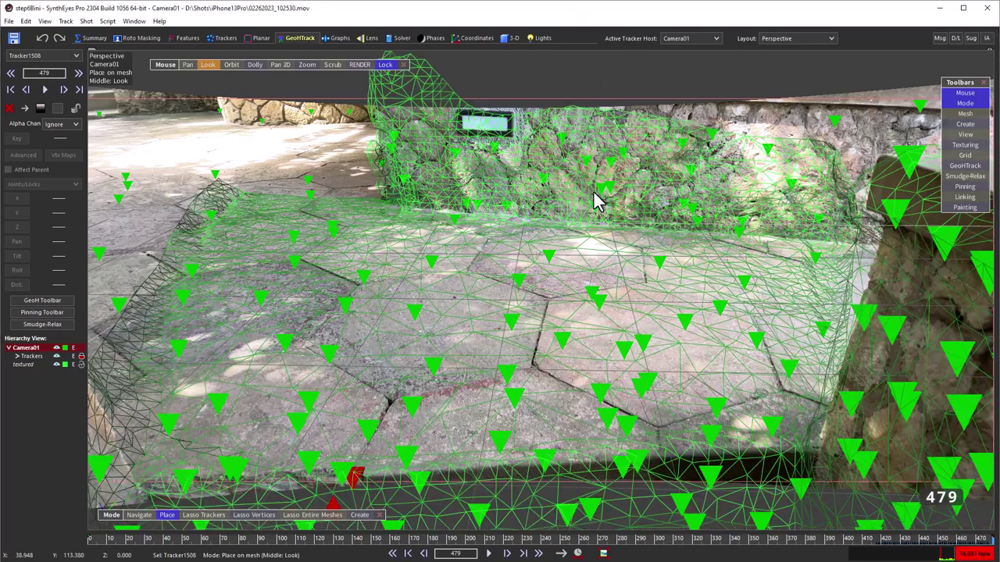
pyautogui.click(859, 544)
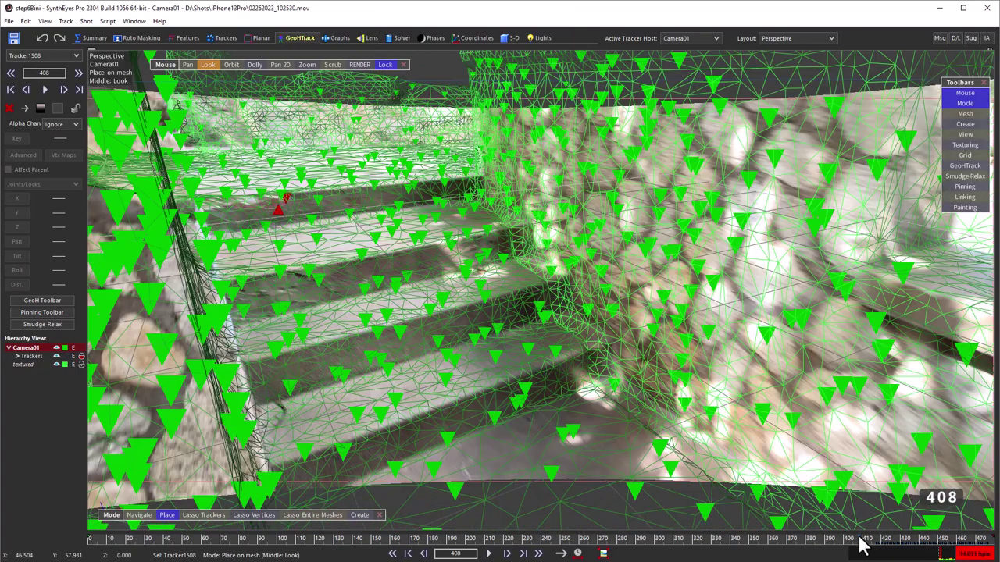
pyautogui.moveTo(858, 544); pyautogui.dragTo(993, 544)
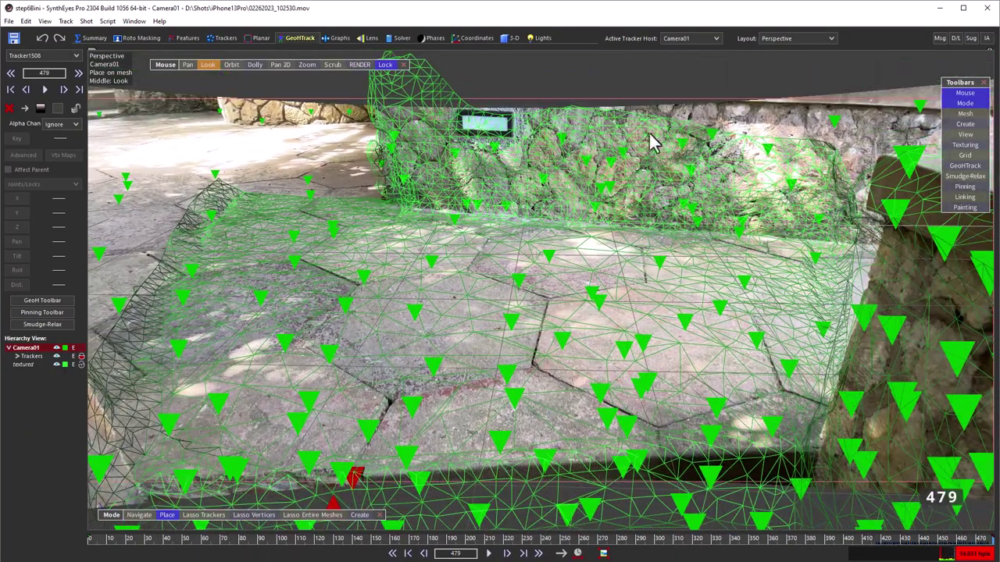
# Zoom in and place Tracker1439 on its rock feature on the wall mesh, then jump to frame 307
pyautogui.scroll(3, 531, 196)
pyautogui.scroll(3, 525, 82)
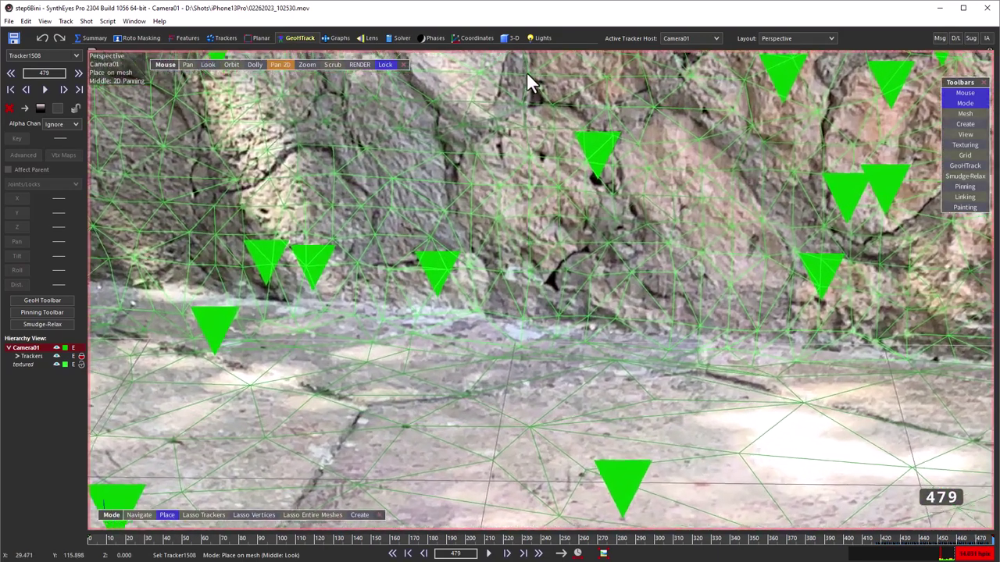
pyautogui.click(606, 142)
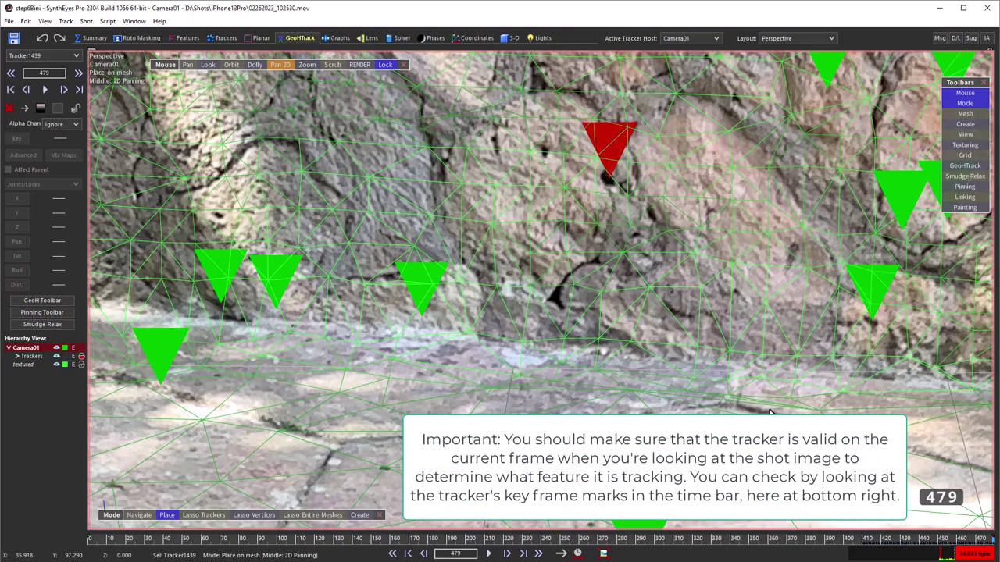
pyautogui.scroll(4, 712, 305)
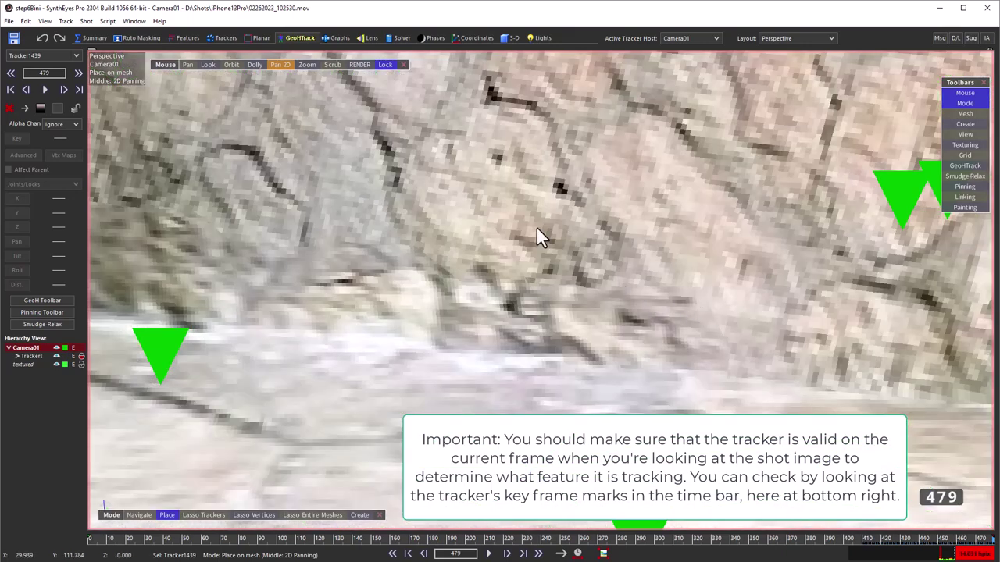
pyautogui.click(561, 188)
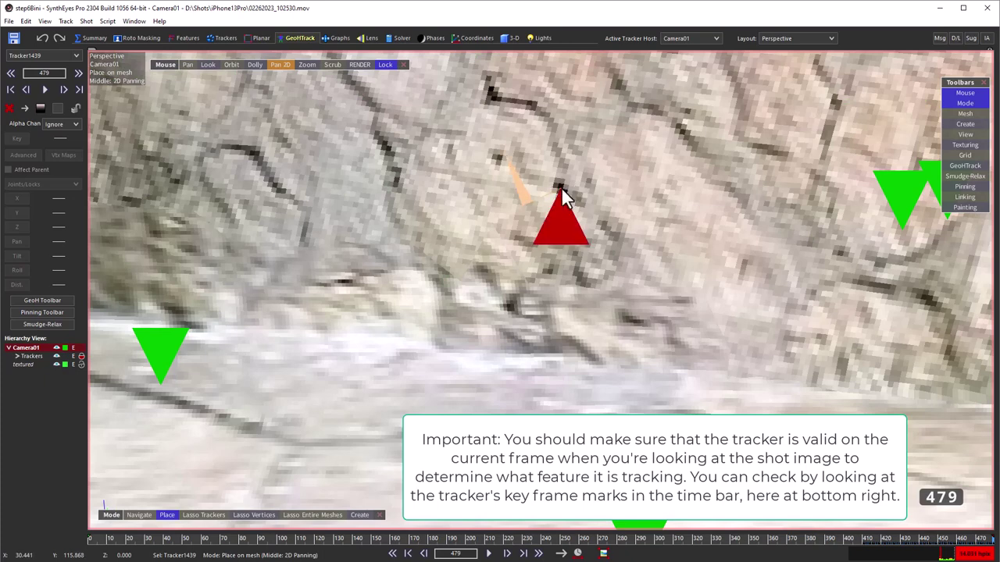
pyautogui.scroll(-5, 581, 414)
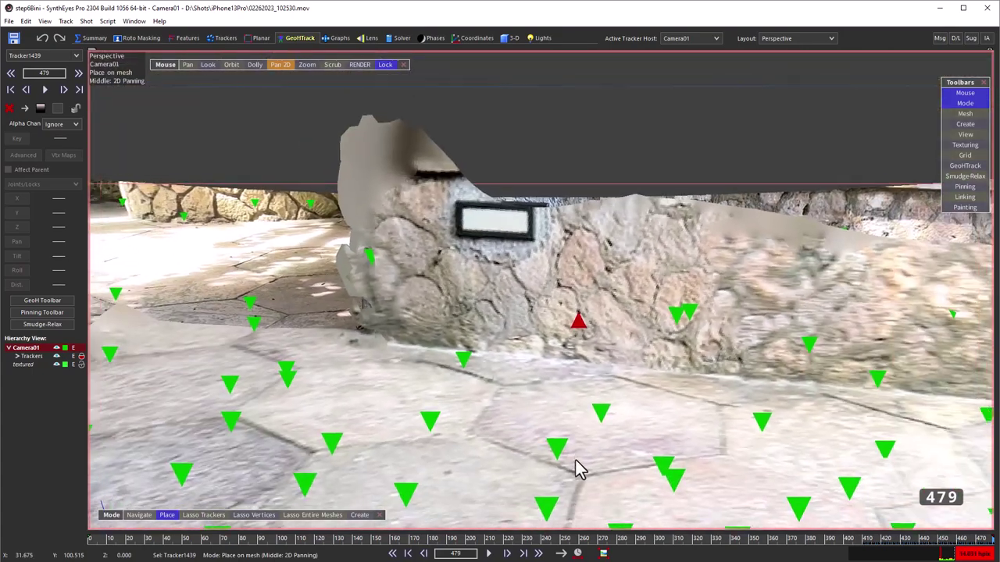
pyautogui.scroll(-2, 575, 467)
pyautogui.click(677, 538)
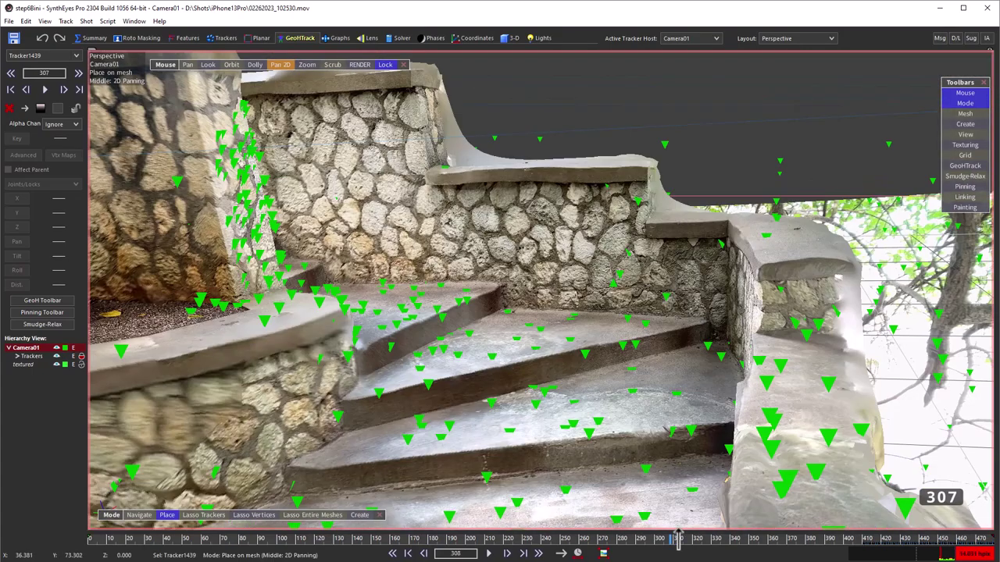
# Pin Tracker1055 onto the right-hand stone wall mesh, checking it in wireframe across frames 415–456
pyautogui.moveTo(677, 538); pyautogui.dragTo(898, 528)
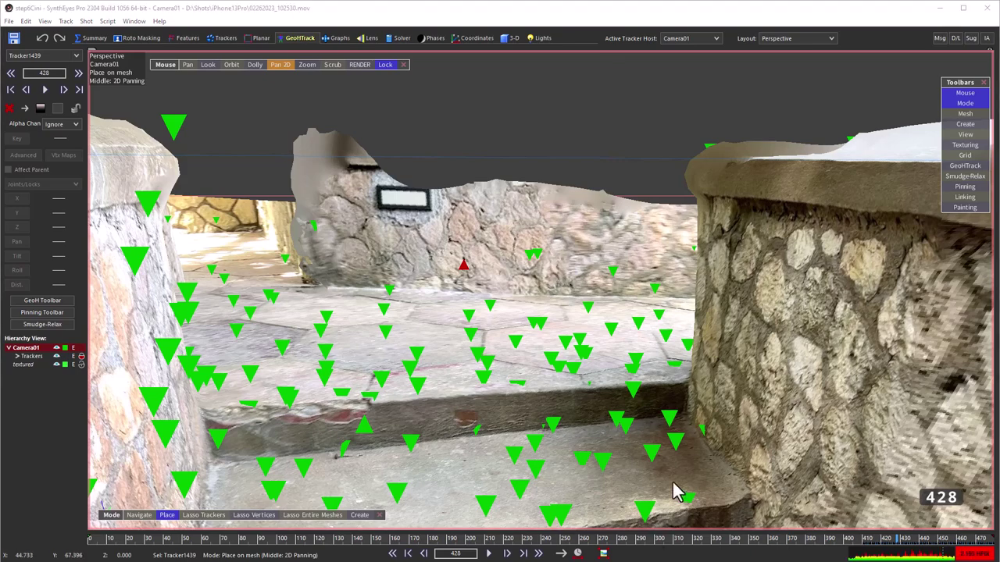
pyautogui.press('w')
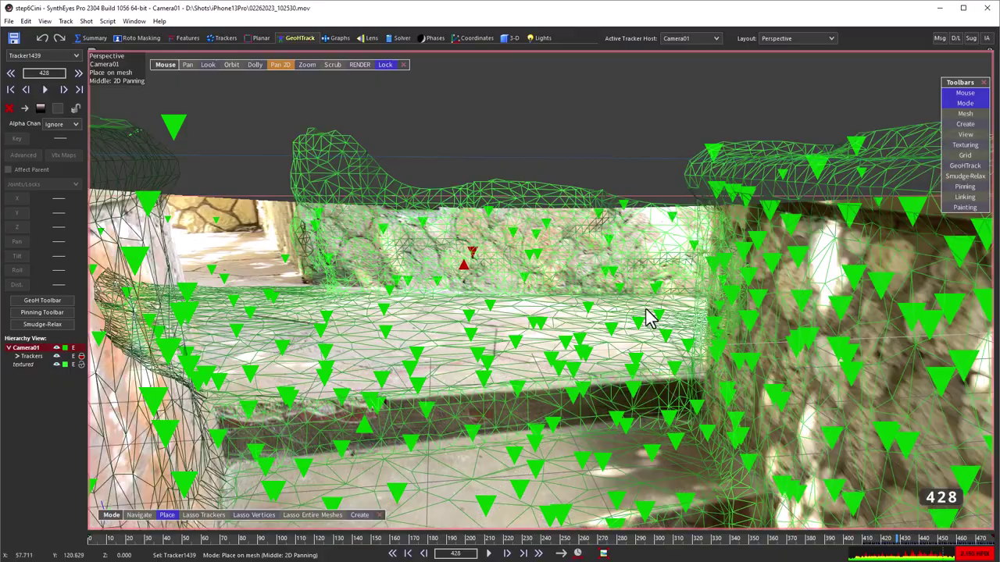
pyautogui.moveTo(959, 538); pyautogui.dragTo(878, 539)
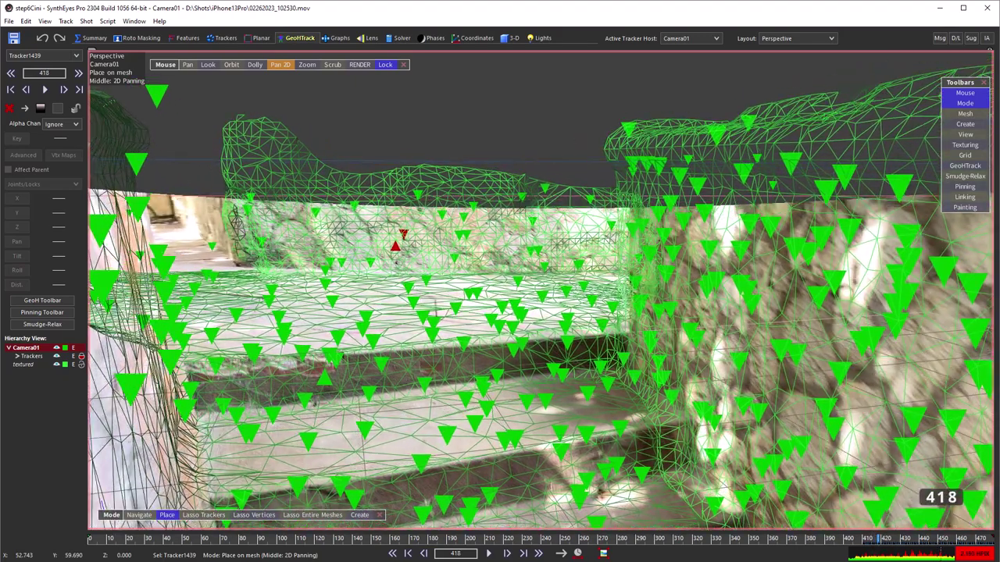
pyautogui.click(782, 347)
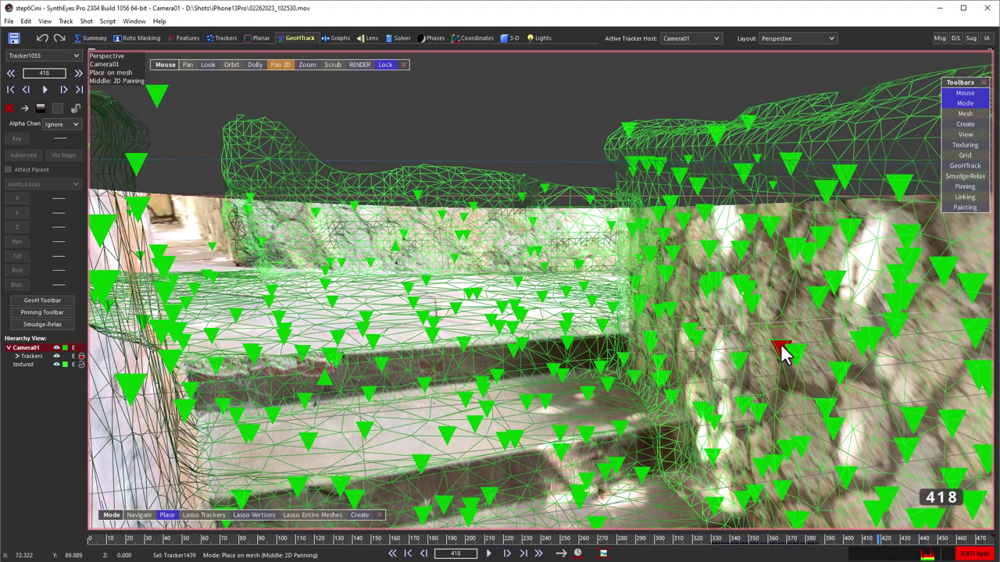
pyautogui.press('w')
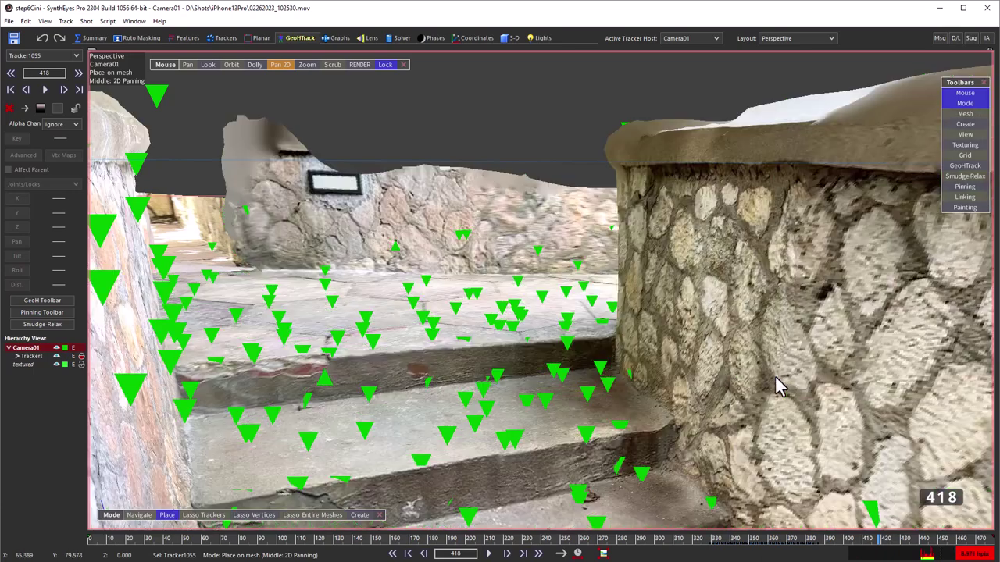
pyautogui.press('w')
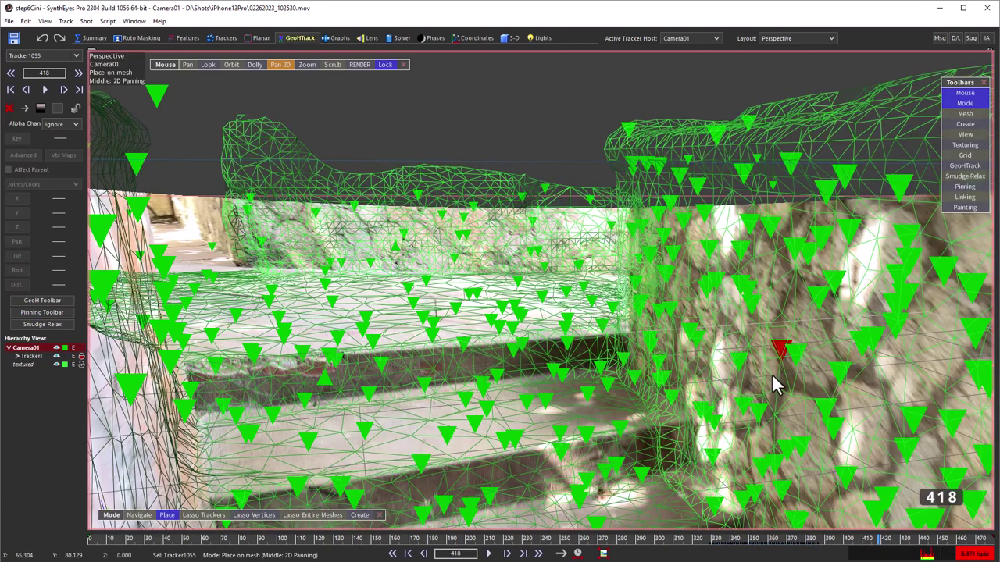
pyautogui.press('w')
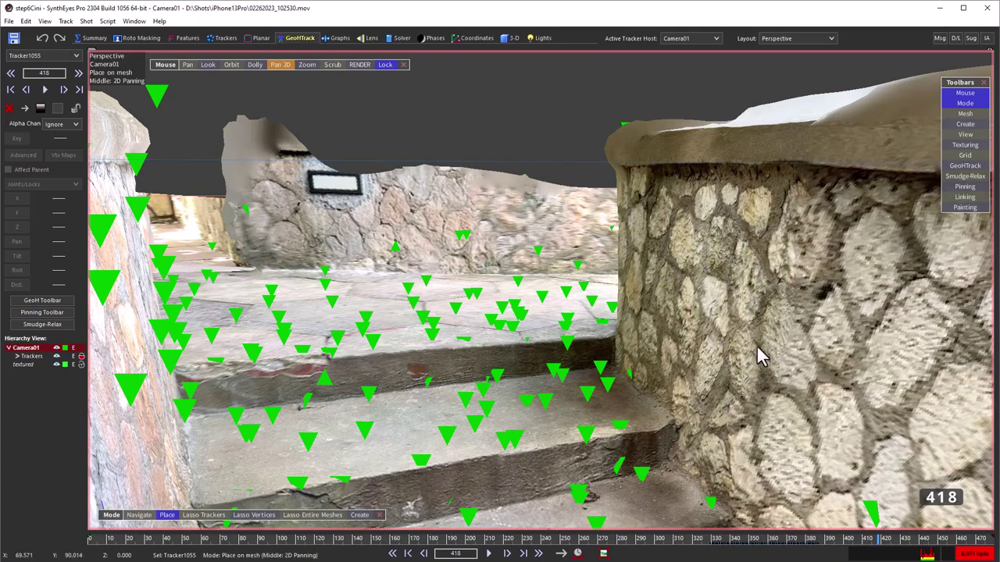
pyautogui.click(757, 346)
pyautogui.press('w')
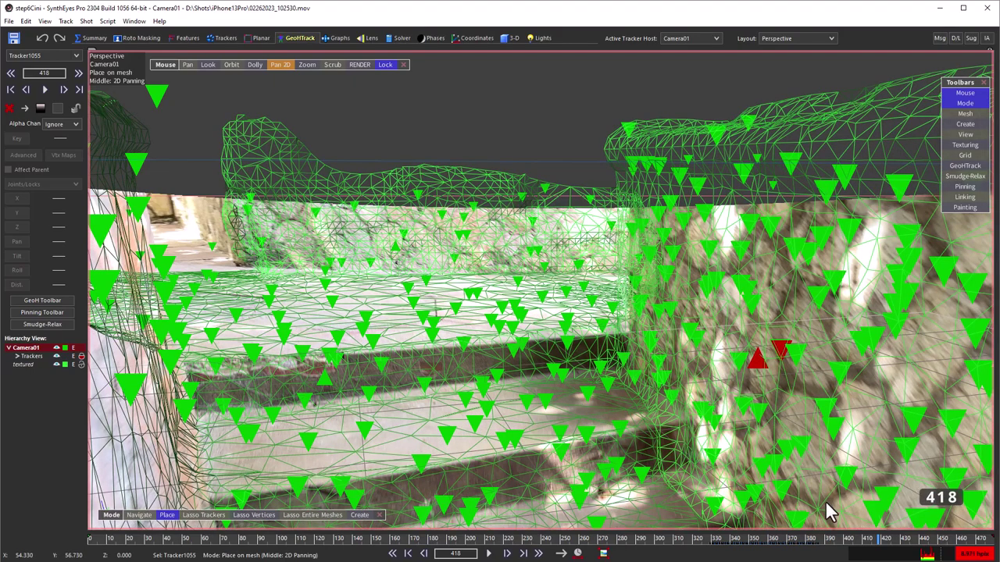
pyautogui.moveTo(875, 538); pyautogui.dragTo(859, 538)
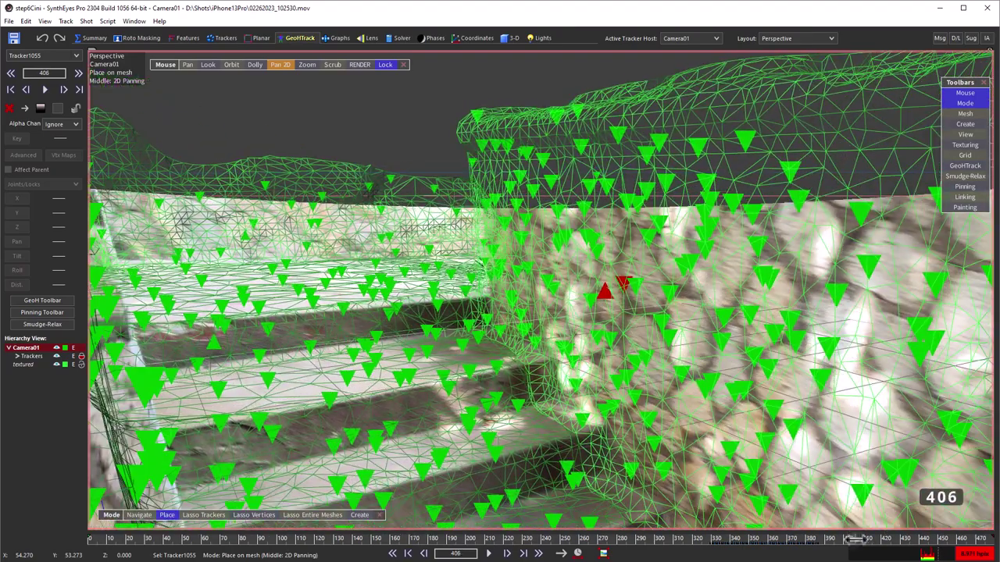
# Pin Tracker1376 onto the textured stair-step mesh at frame 406 and verify it around frames 400–418
pyautogui.click(258, 416)
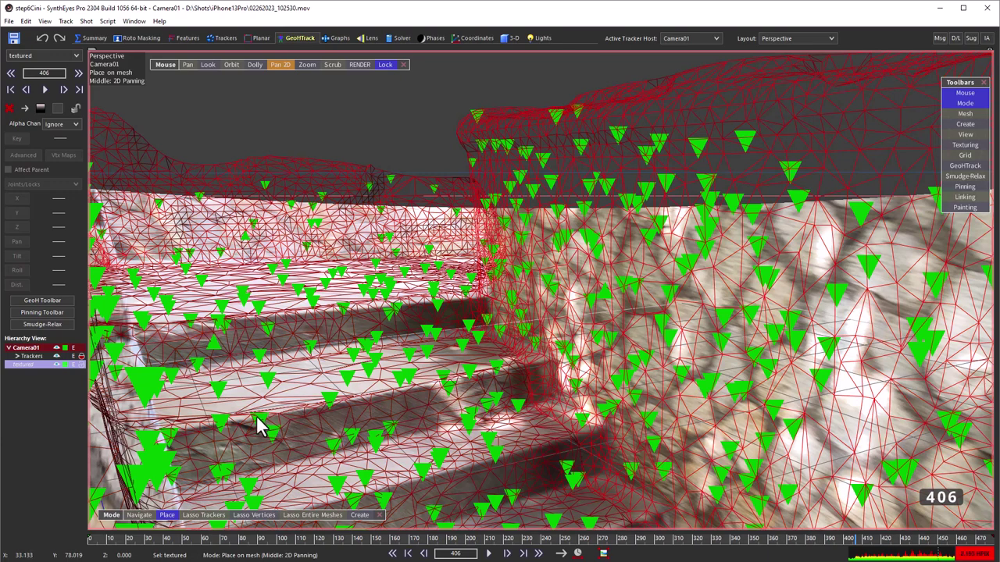
pyautogui.moveTo(263, 424)
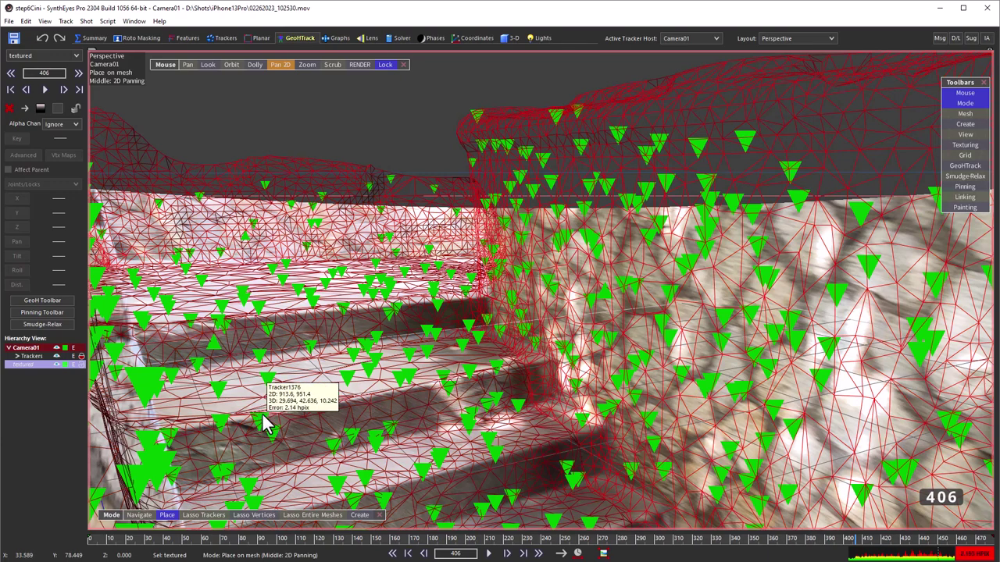
pyautogui.click(262, 423)
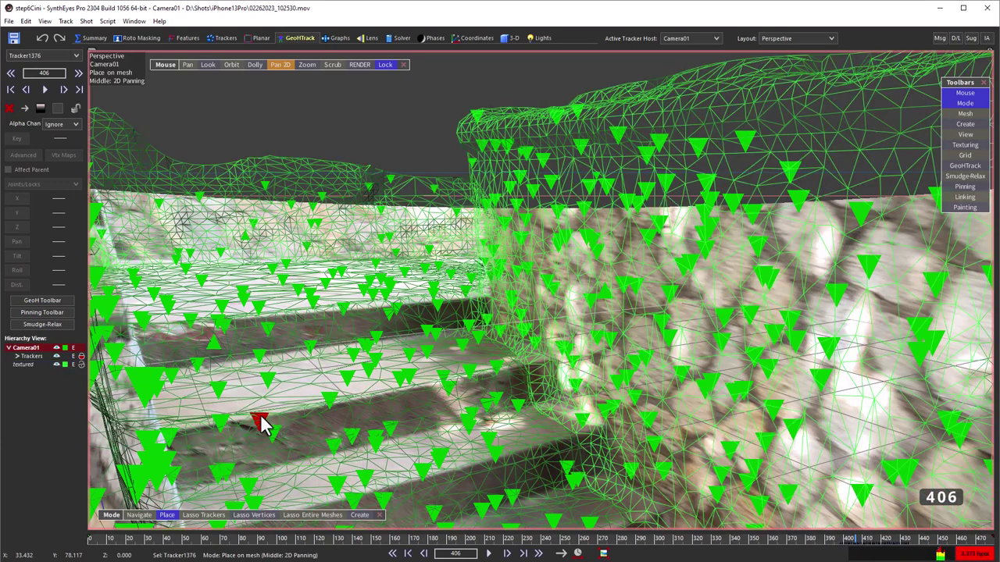
pyautogui.press('w')
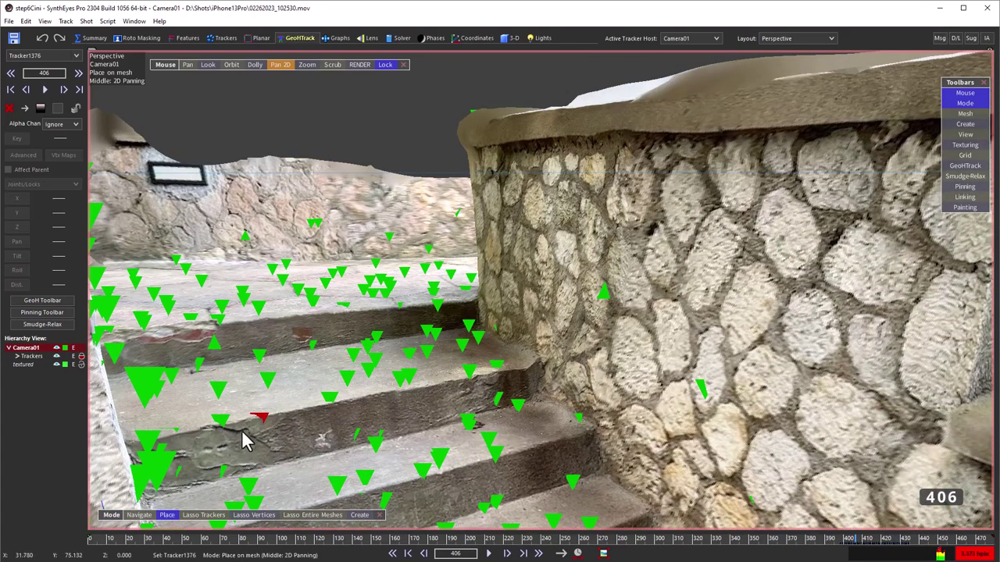
pyautogui.click(244, 441)
pyautogui.moveTo(563, 537); pyautogui.dragTo(875, 537)
pyautogui.click(557, 413)
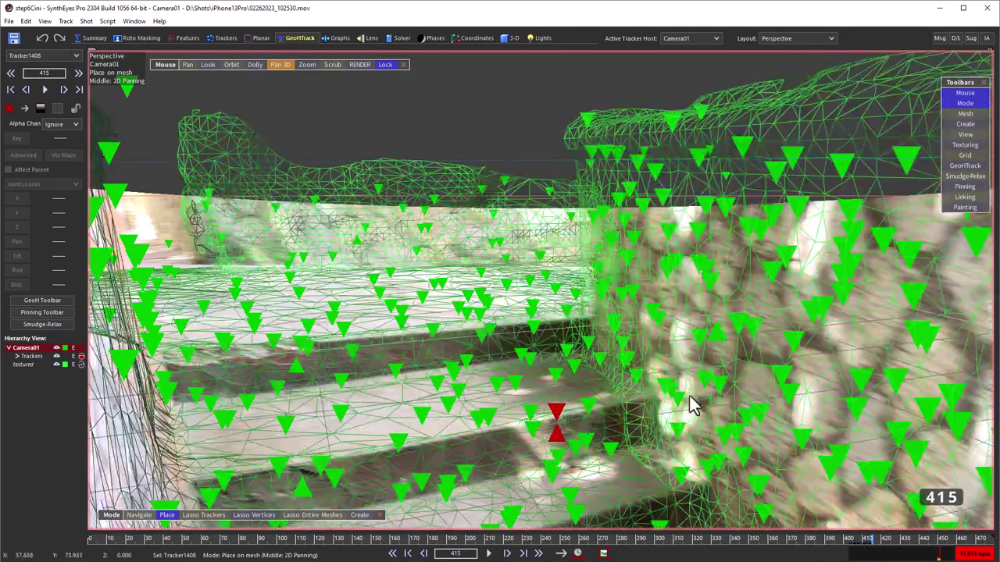
# Around frames 305–357, pin Tracker1268 and Tracker1262 onto the stone wall mesh
pyautogui.click(718, 537)
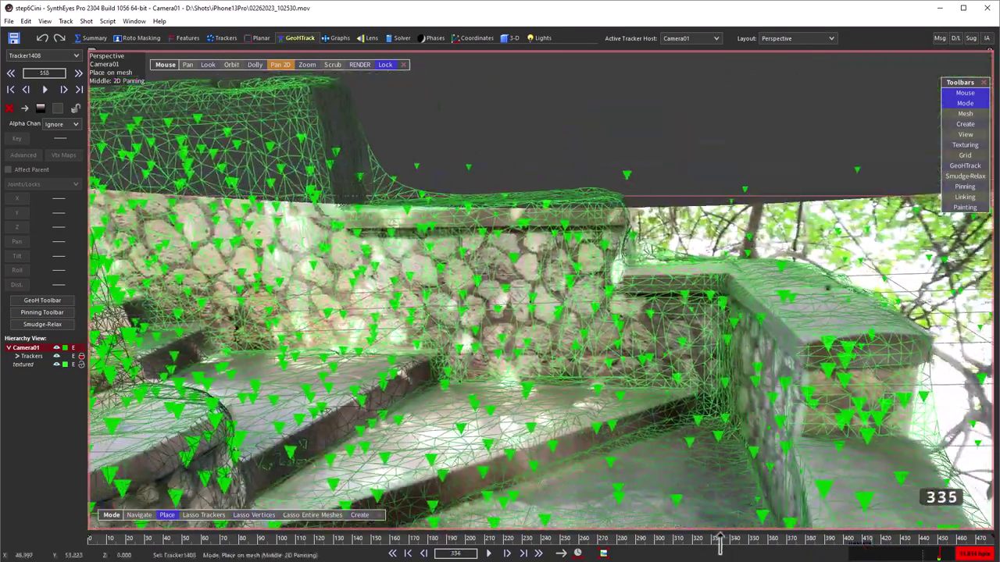
pyautogui.moveTo(719, 537); pyautogui.dragTo(766, 537)
pyautogui.scroll(5, 590, 293)
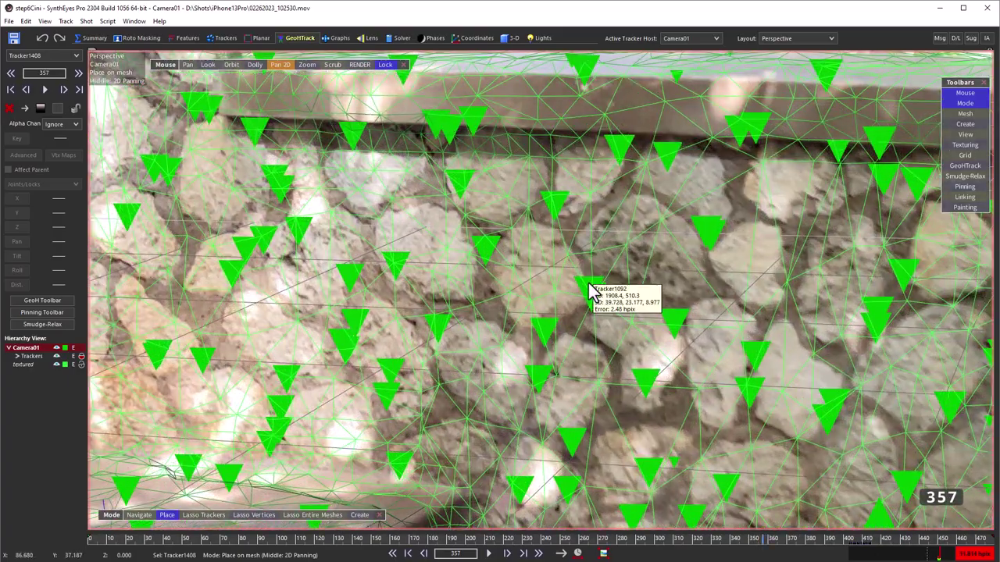
pyautogui.click(589, 293)
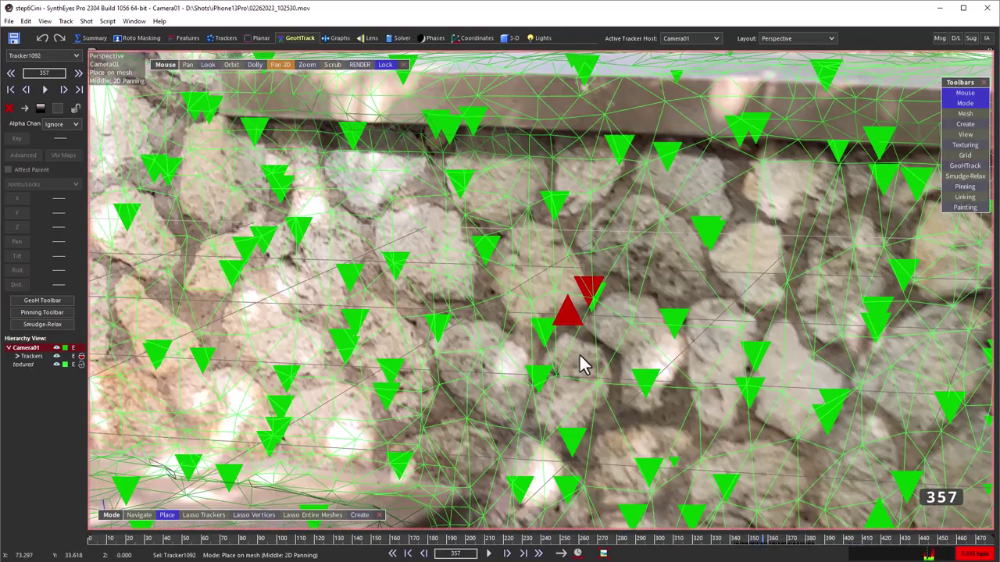
pyautogui.click(607, 415)
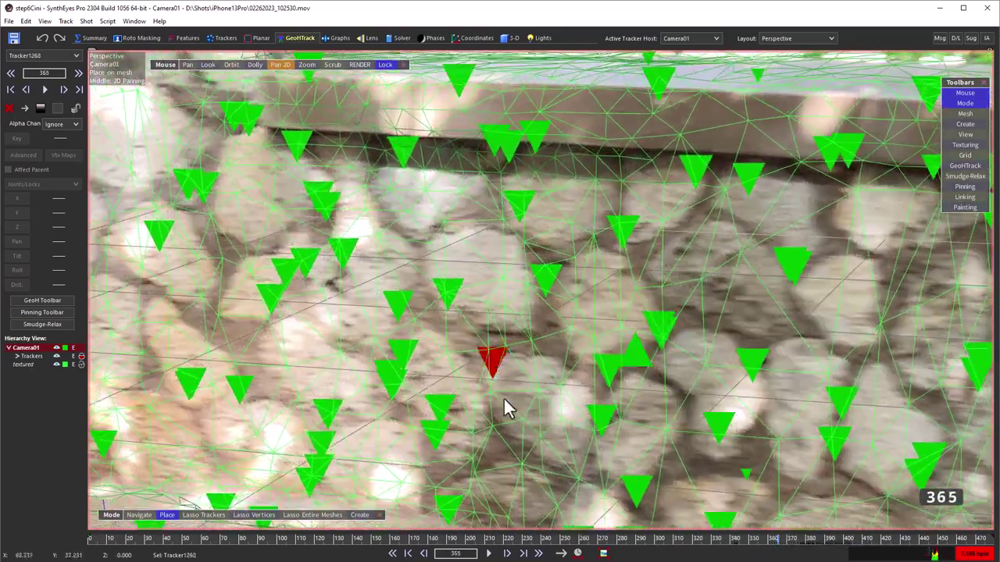
pyautogui.click(462, 394)
pyautogui.click(838, 402)
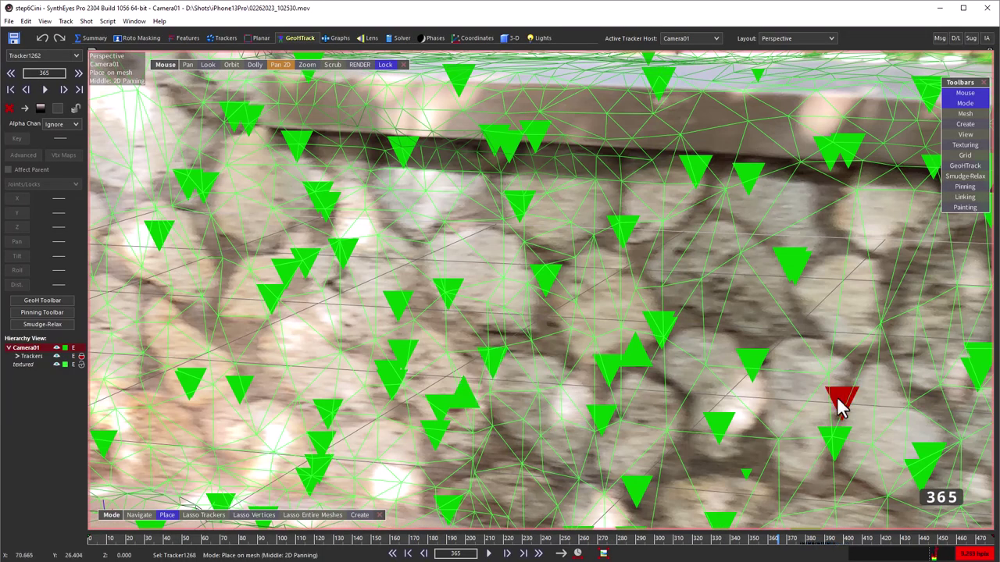
pyautogui.moveTo(770, 537); pyautogui.dragTo(610, 539)
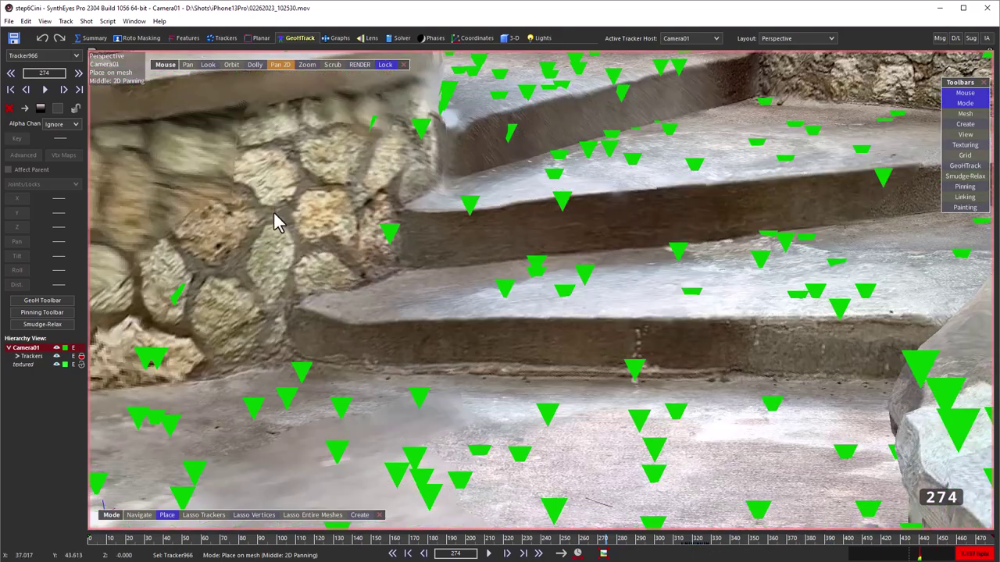
pyautogui.click(273, 220)
pyautogui.click(633, 373)
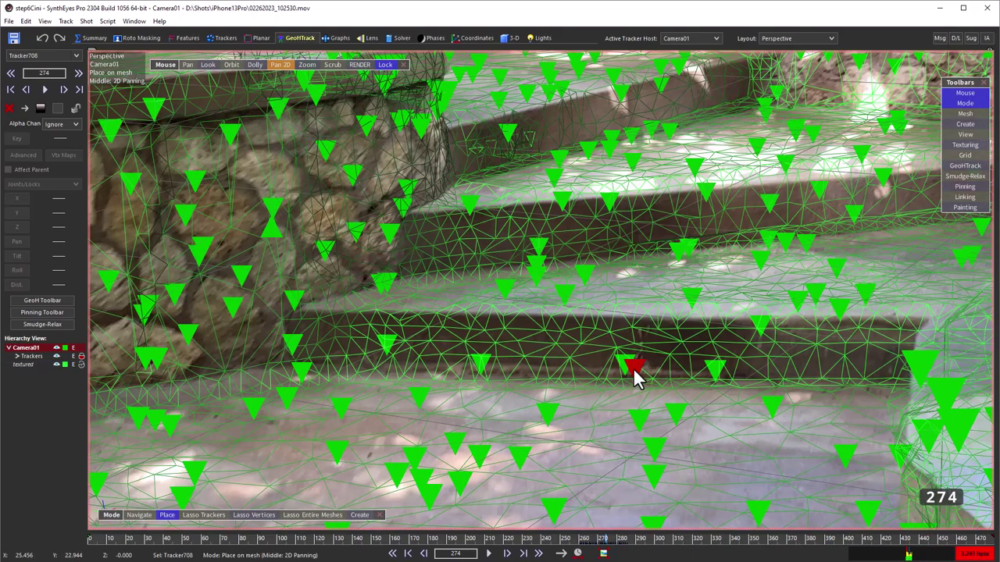
# At frames 227–233, pick two ground trackers for placement, then scrub back to frame 198
pyautogui.click(510, 538)
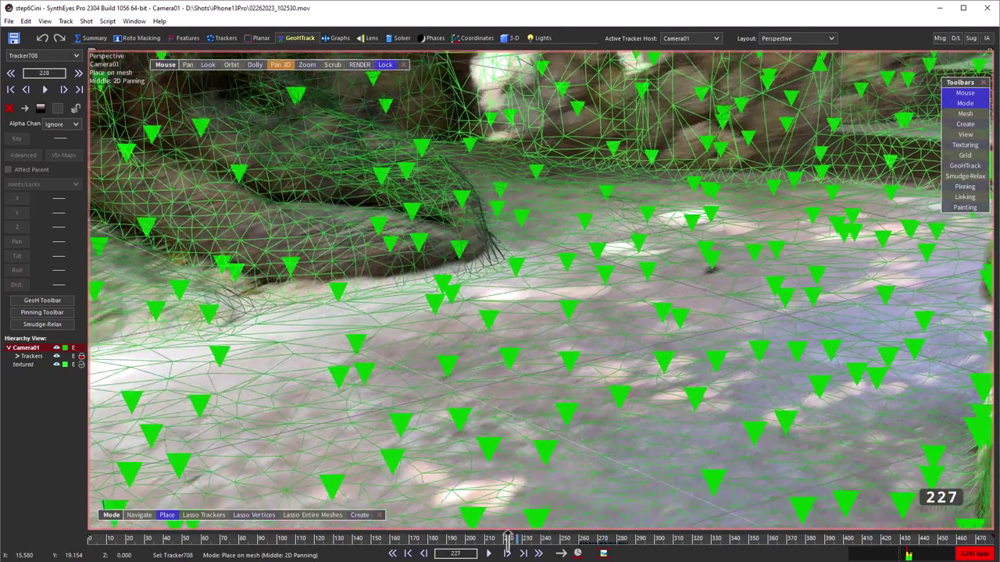
pyautogui.click(531, 539)
pyautogui.click(363, 400)
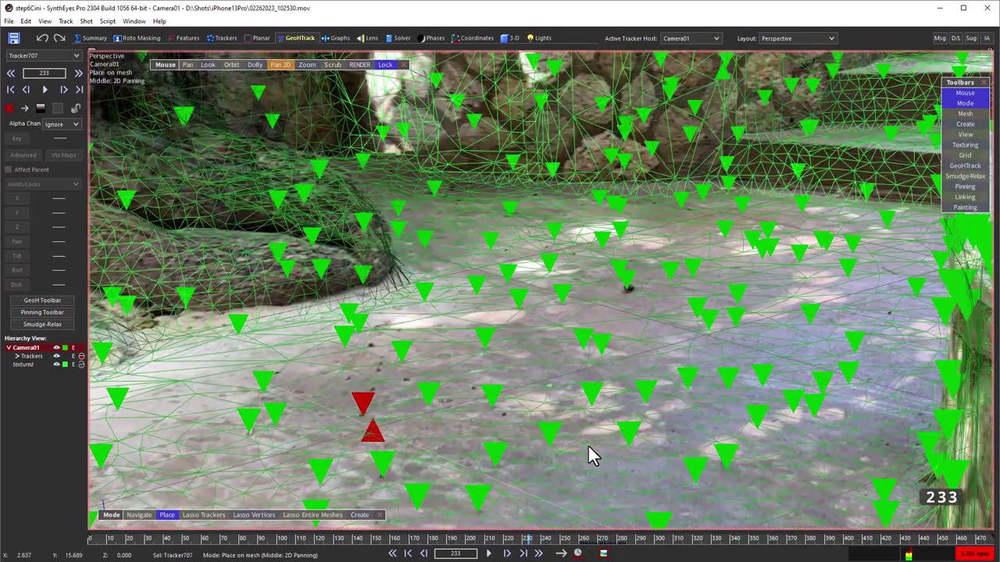
pyautogui.click(493, 400)
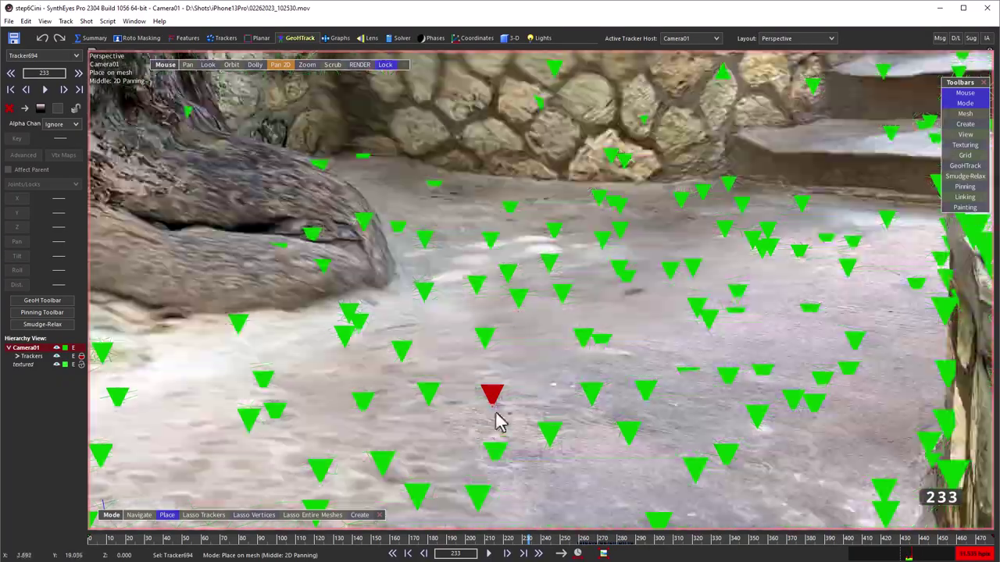
pyautogui.moveTo(529, 538); pyautogui.dragTo(455, 539)
# Pin Tracker139 onto the mesh at the rock's edge, undoing an accidental mesh selection
pyautogui.scroll(5, 474, 166)
pyautogui.click(476, 166)
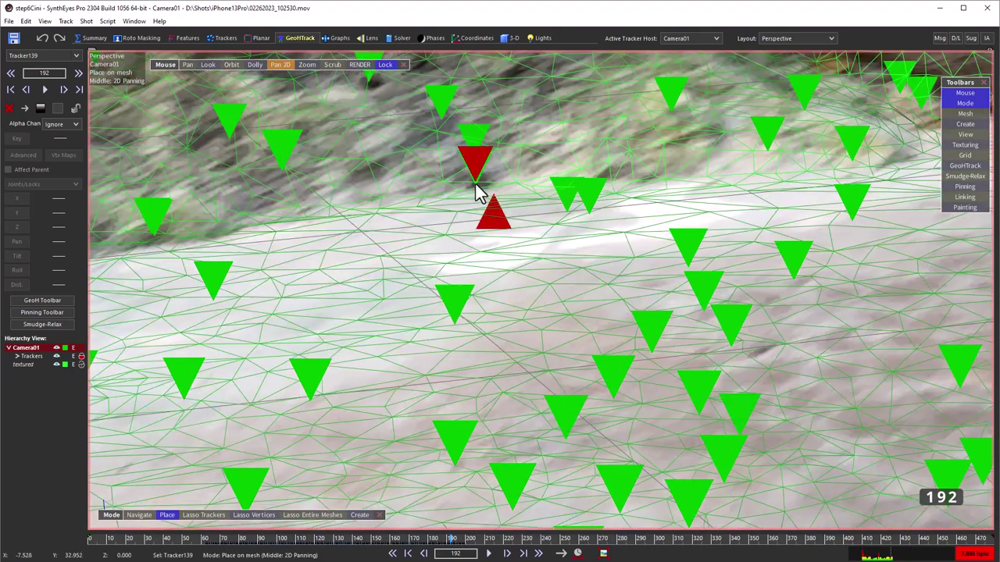
pyautogui.click(476, 186)
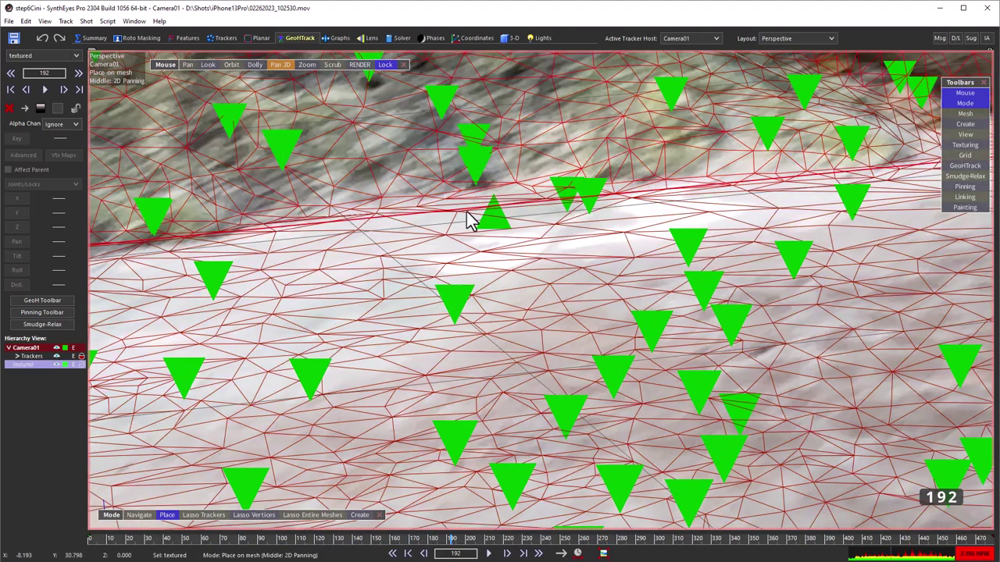
pyautogui.hotkey('ctrl', 'z')
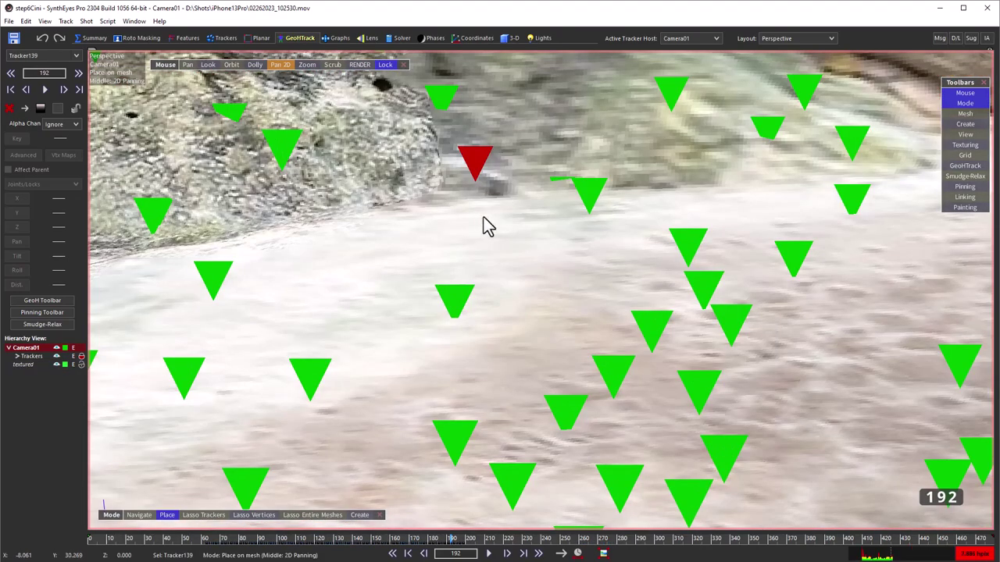
pyautogui.click(493, 193)
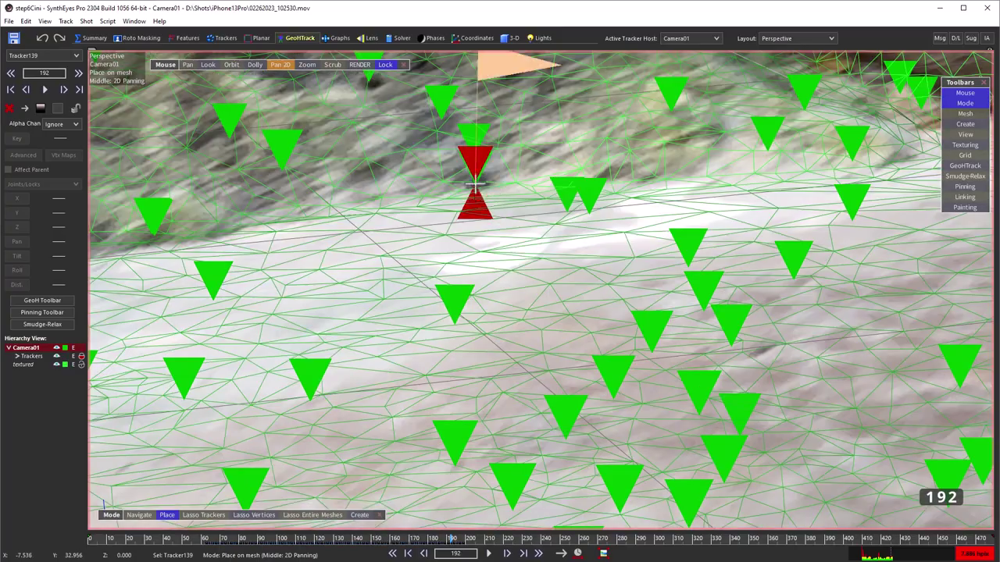
pyautogui.scroll(3, 475, 192)
pyautogui.scroll(-5, 484, 203)
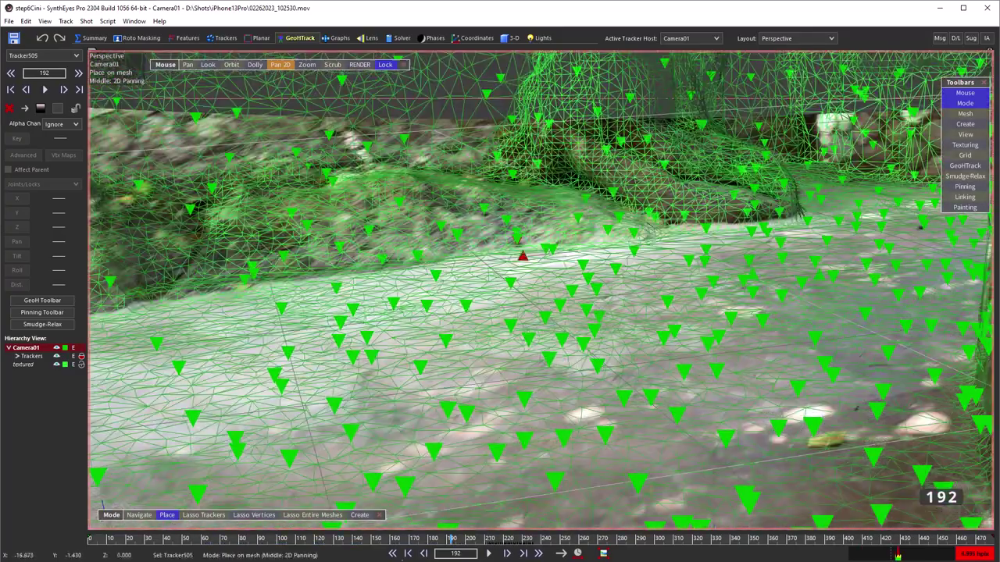
# Place ground trackers onto the ground mesh around frames 166 and 100, then move to frame 64
pyautogui.moveTo(456, 538); pyautogui.dragTo(407, 538)
pyautogui.scroll(5, 504, 457)
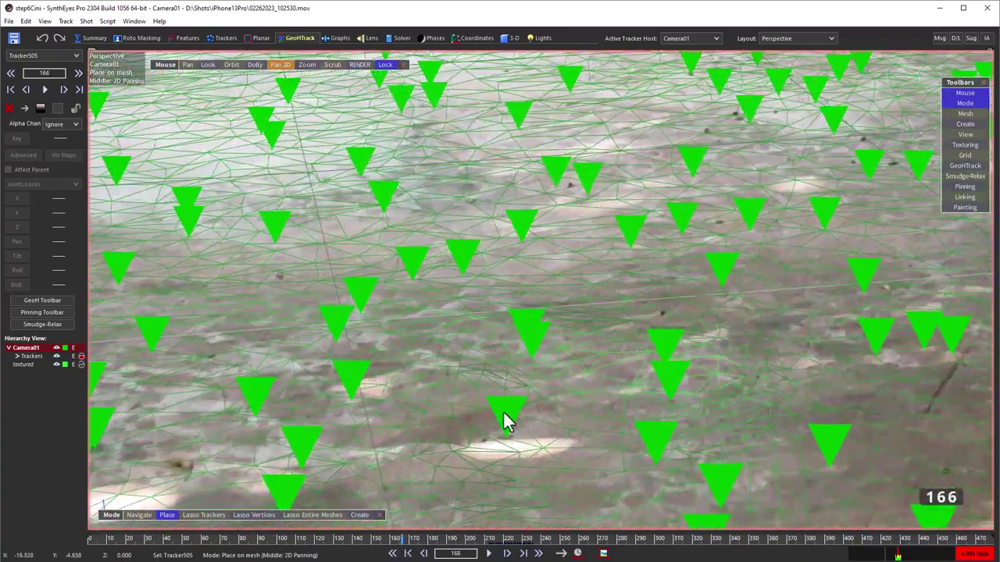
pyautogui.click(504, 414)
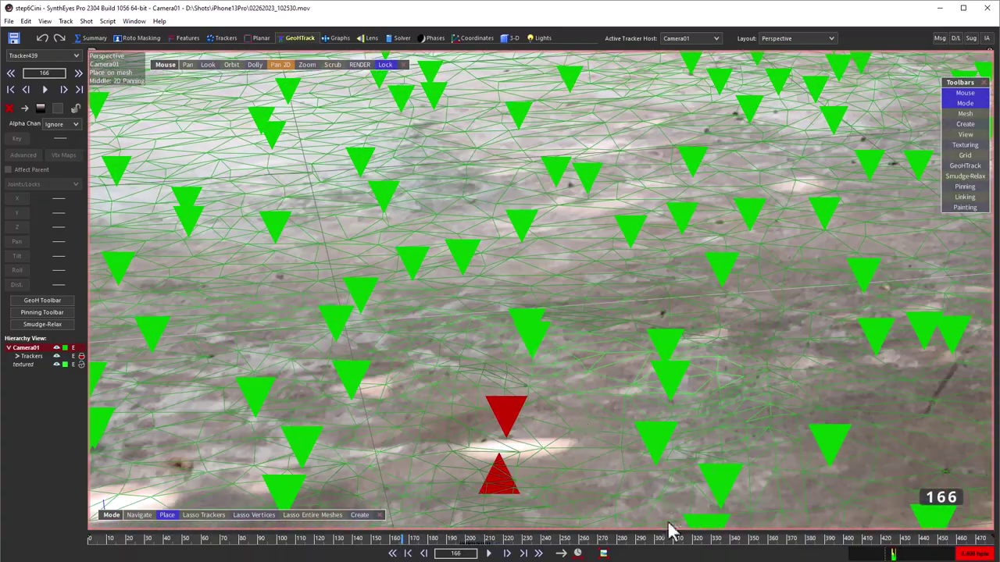
pyautogui.click(410, 542)
pyautogui.moveTo(410, 543); pyautogui.dragTo(268, 531)
pyautogui.click(772, 171)
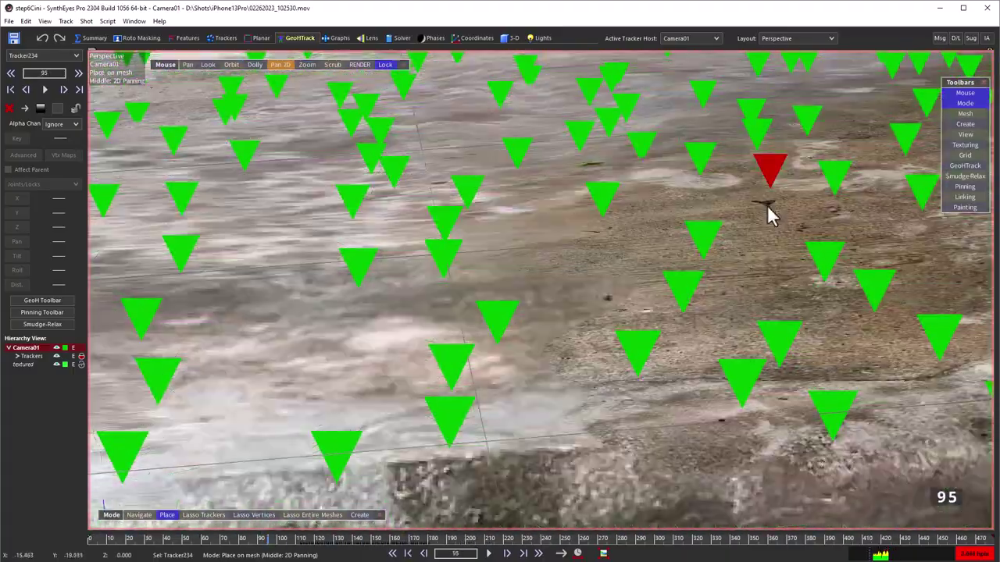
pyautogui.scroll(10, 577, 434)
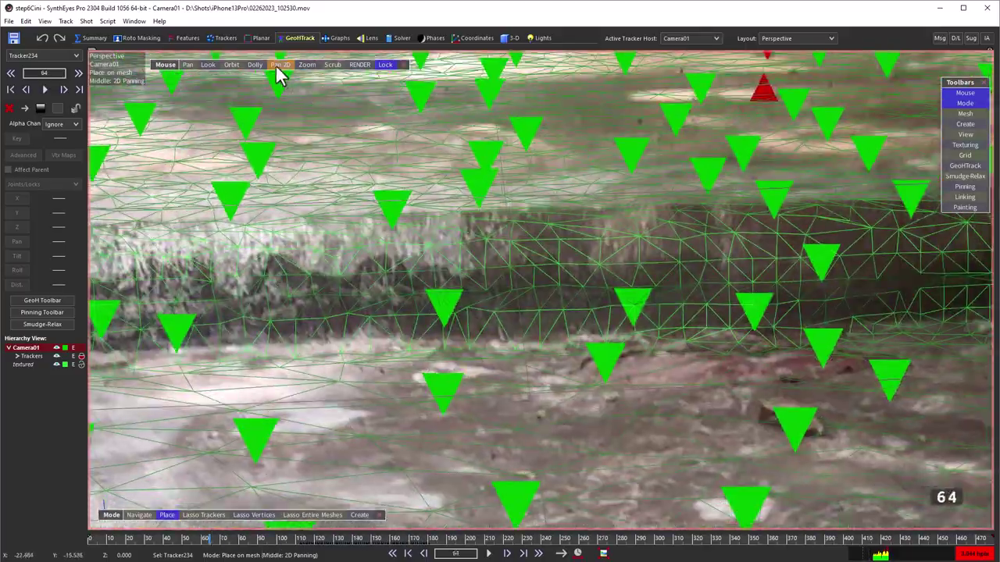
pyautogui.moveTo(279, 73); pyautogui.dragTo(455, 390, button='middle')
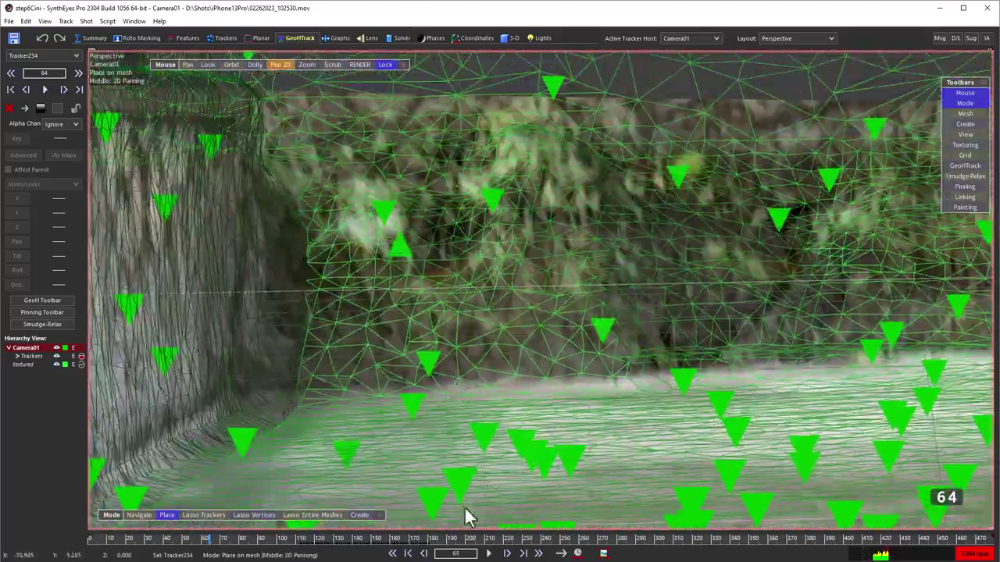
pyautogui.moveTo(194, 538)
pyautogui.mouseDown()
pyautogui.moveTo(179, 539)
pyautogui.moveTo(210, 537)
pyautogui.mouseUp()
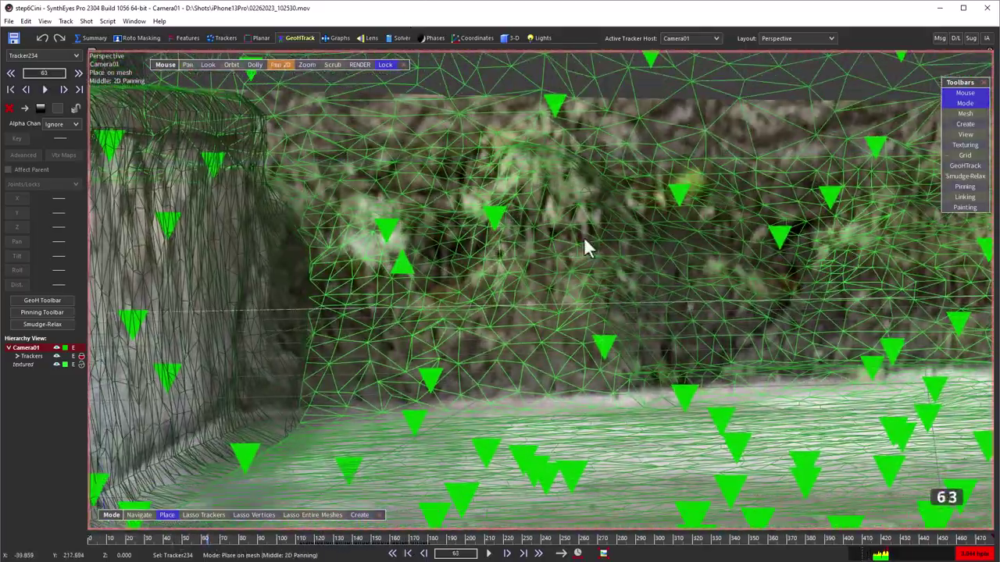
pyautogui.scroll(5, 488, 203)
# Select trackers on the foliage-covered wall and the parapet top for placement on the mesh
pyautogui.click(480, 162)
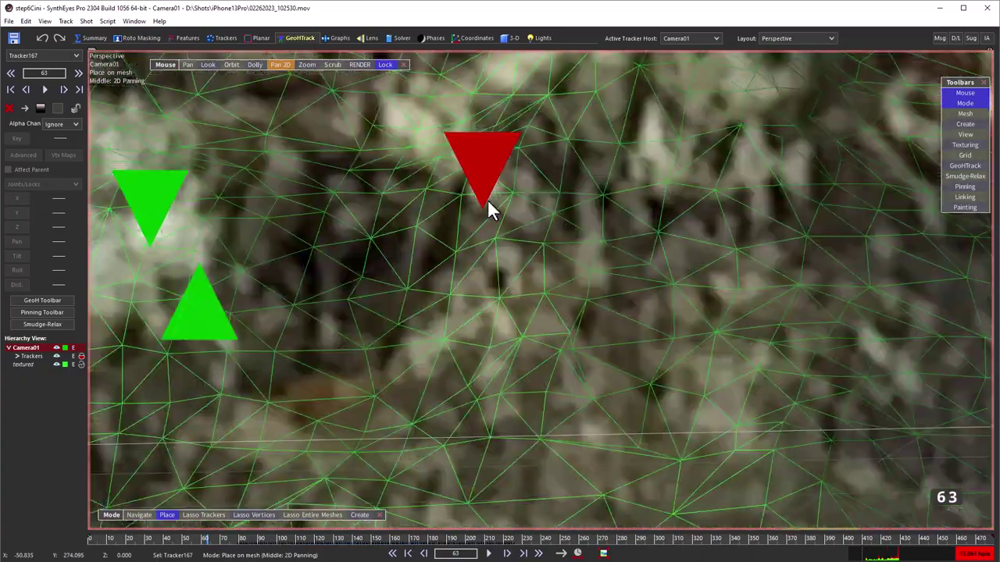
pyautogui.scroll(-5, 429, 379)
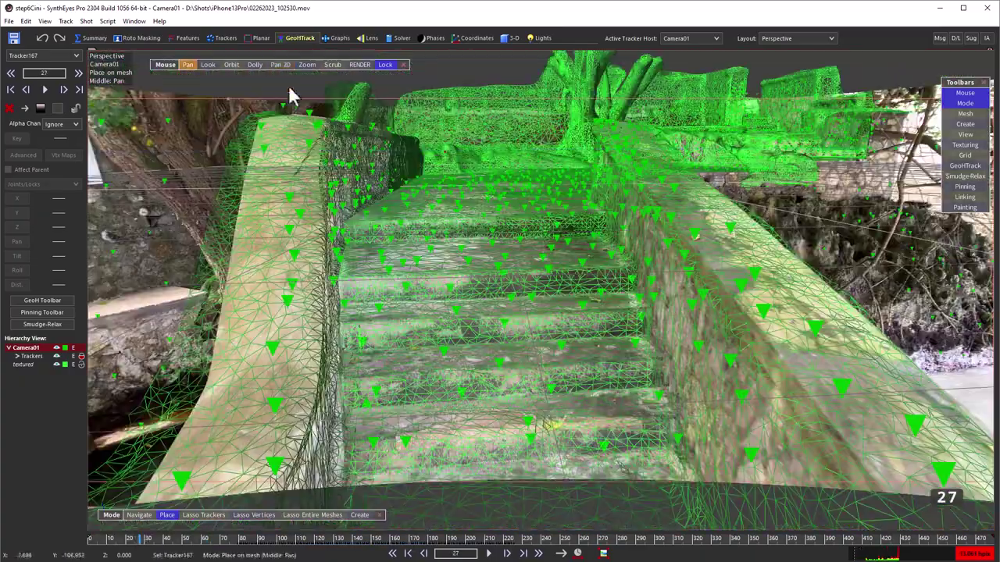
pyautogui.scroll(5, 763, 300)
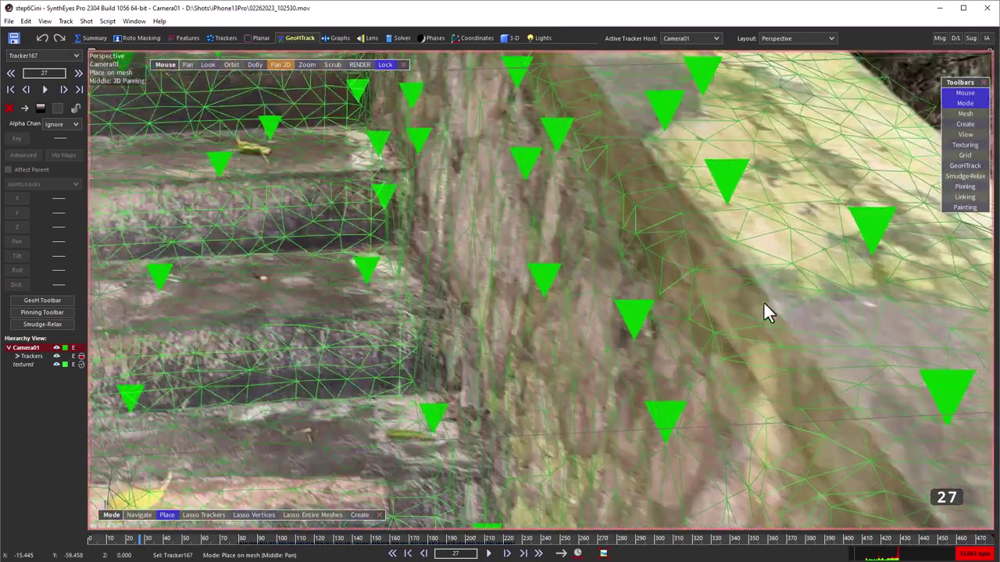
pyautogui.scroll(-2, 767, 334)
pyautogui.scroll(5, 845, 297)
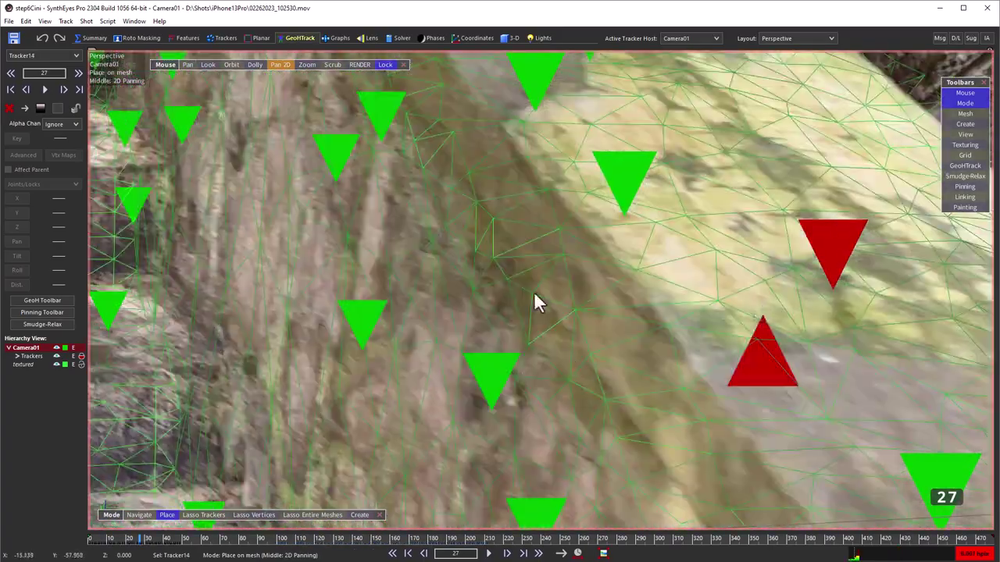
pyautogui.click(624, 188)
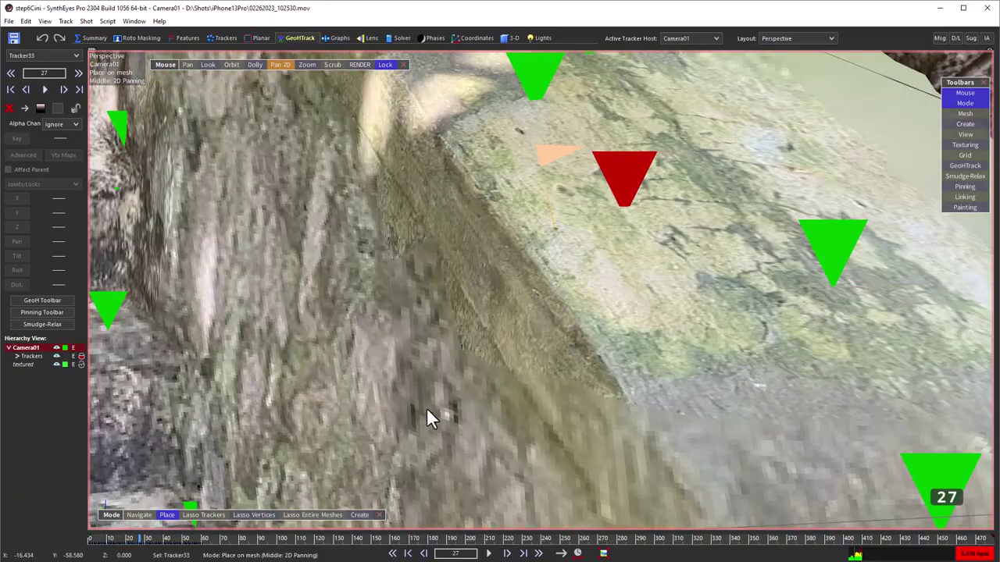
pyautogui.scroll(-8, 350, 362)
pyautogui.scroll(5, 402, 245)
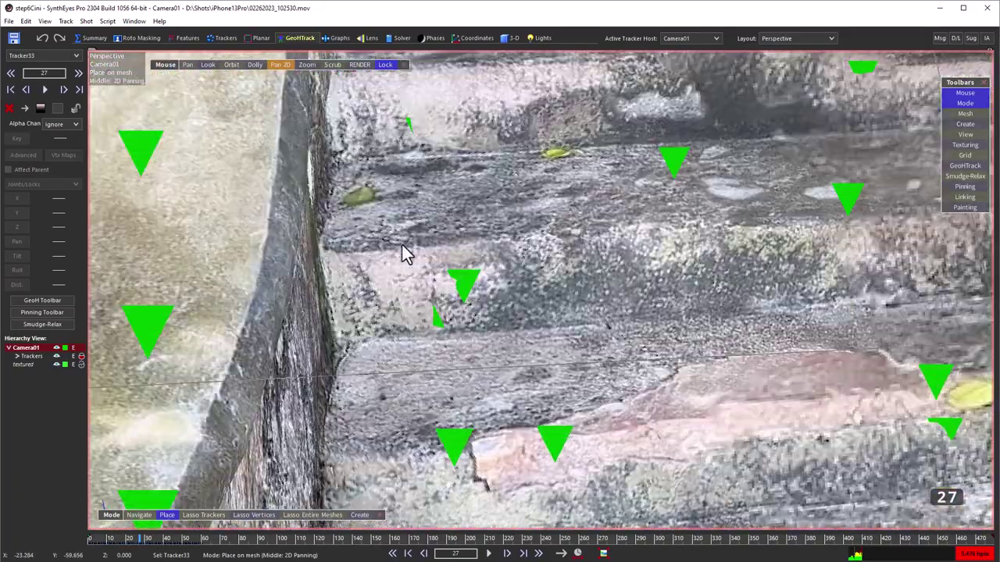
pyautogui.scroll(-3, 402, 236)
pyautogui.scroll(3, 422, 447)
pyautogui.scroll(17, 426, 433)
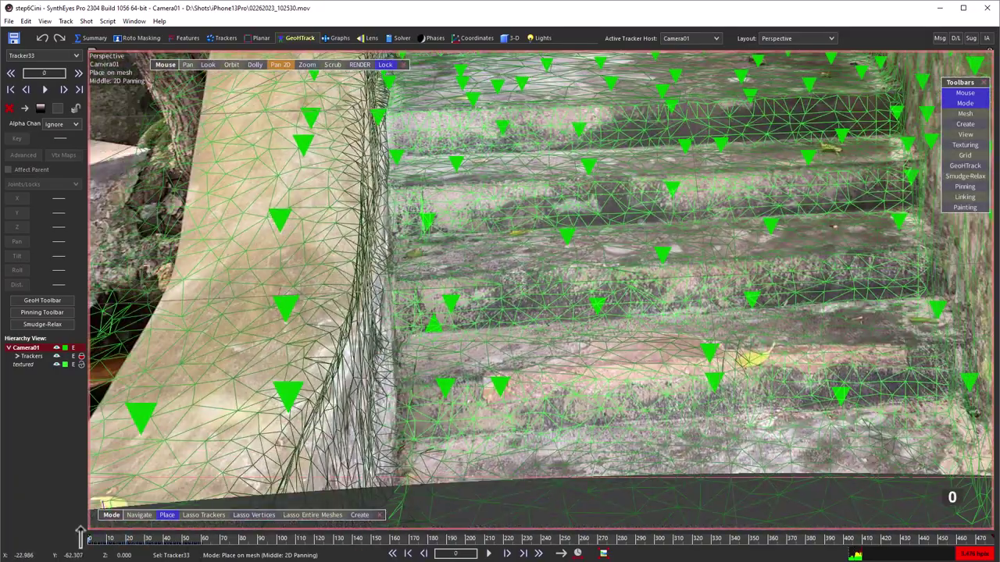
# Pin trackers on the lower step and left and right parapets around frames 67–92, then open the Solver room
pyautogui.click(444, 383)
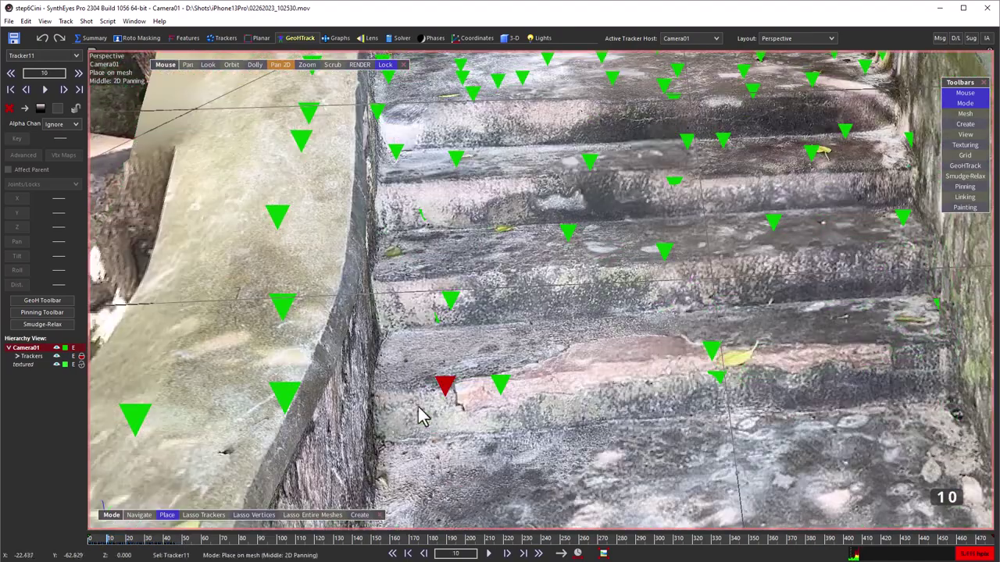
pyautogui.click(418, 415)
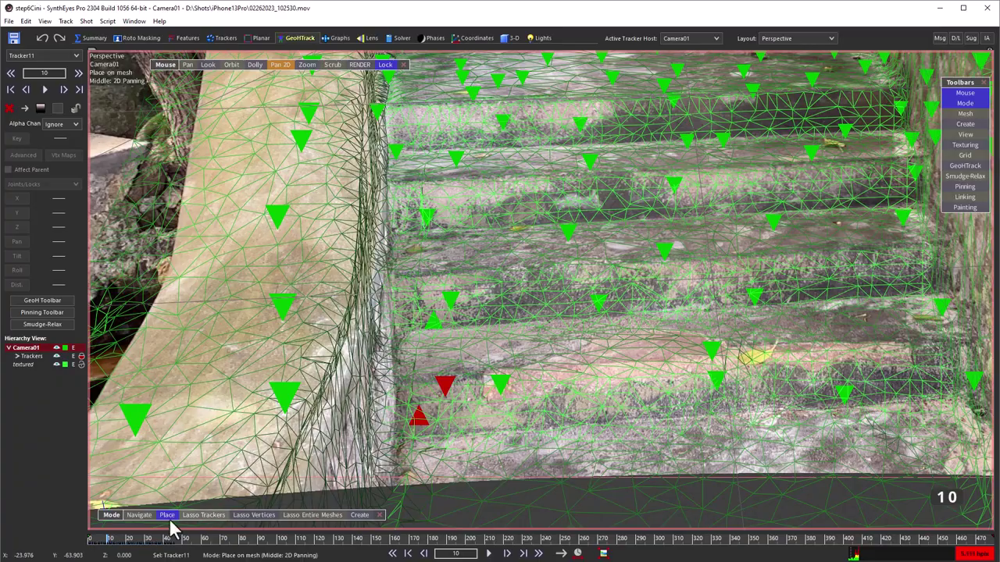
pyautogui.scroll(-6, 234, 391)
pyautogui.scroll(8, 260, 286)
pyautogui.click(278, 217)
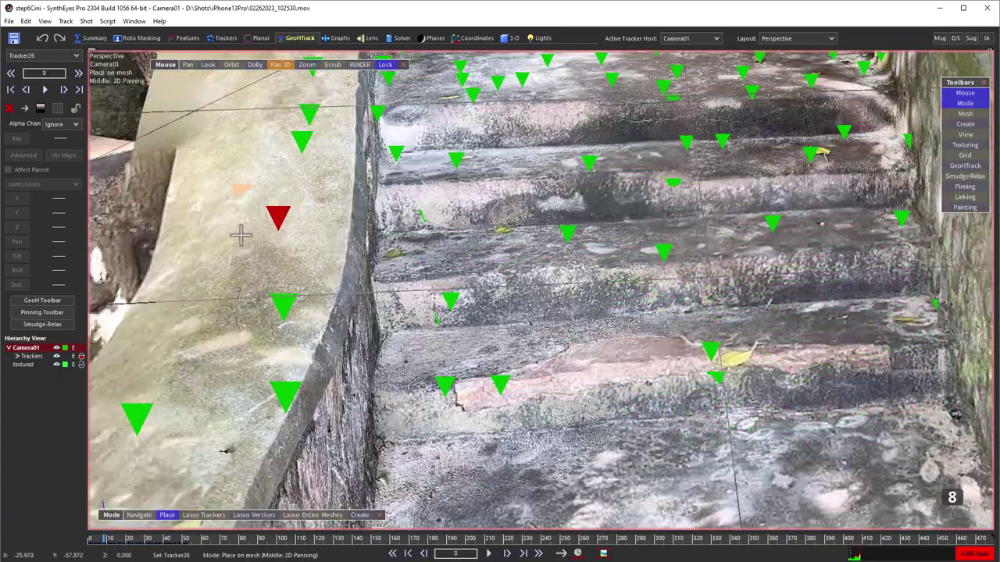
pyautogui.scroll(5, 428, 453)
pyautogui.scroll(-5, 422, 406)
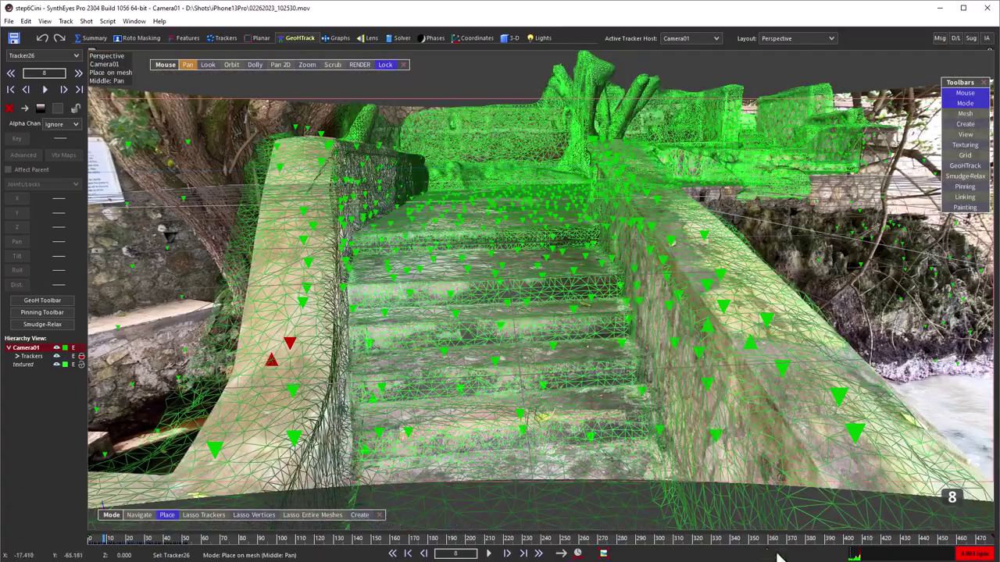
pyautogui.moveTo(123, 543); pyautogui.dragTo(233, 551)
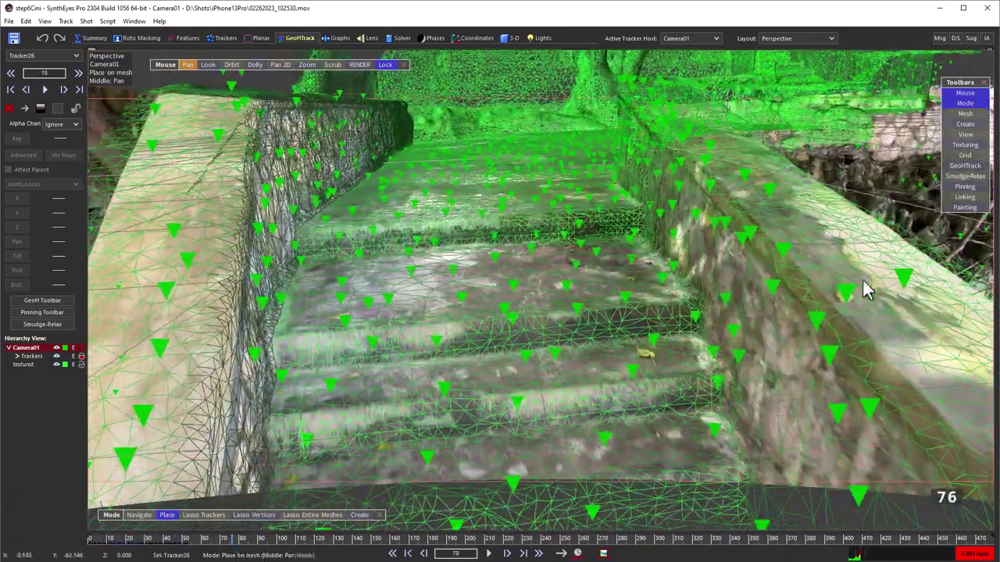
pyautogui.click(845, 292)
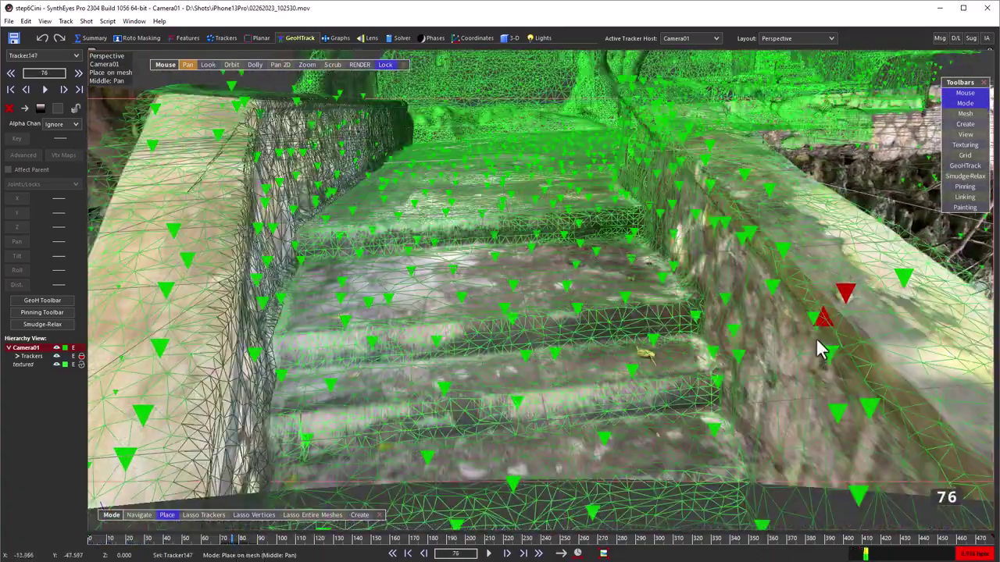
pyautogui.moveTo(215, 549)
pyautogui.mouseDown()
pyautogui.moveTo(248, 546)
pyautogui.moveTo(219, 547)
pyautogui.mouseUp()
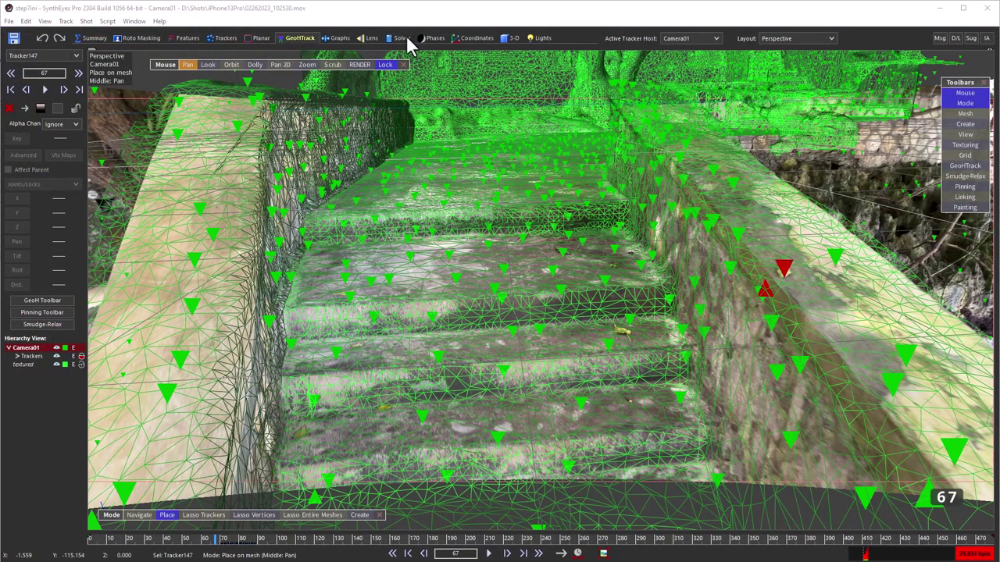
pyautogui.click(406, 36)
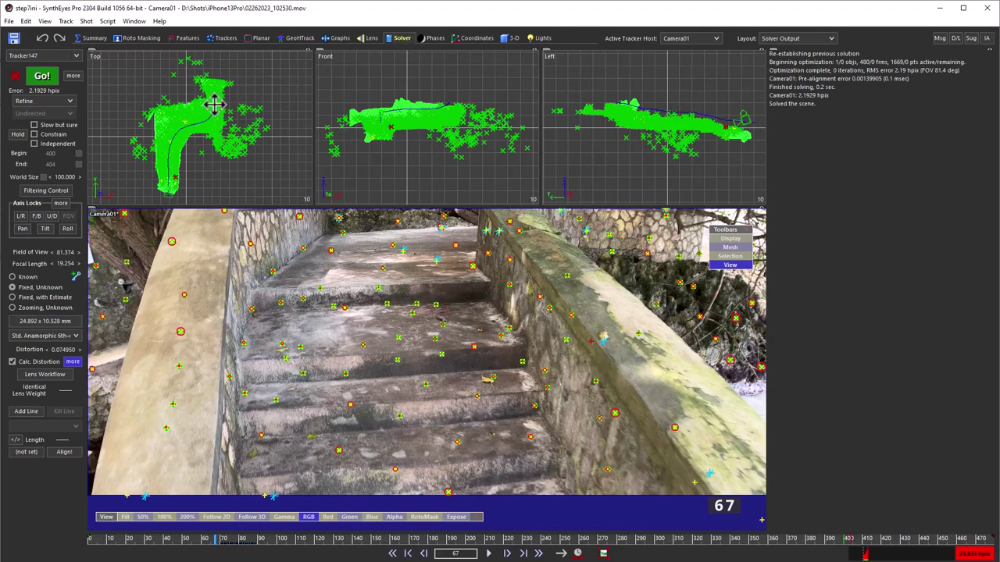
# Enable mesh constraints, re-solve the camera to 2.5815 hpix, and show the Constrained Pts table
pyautogui.click(55, 136)
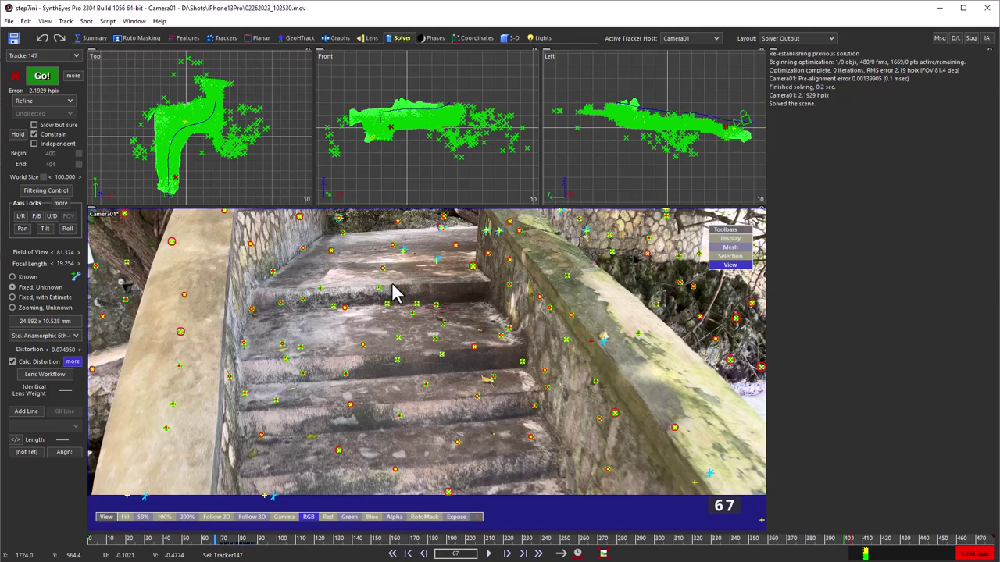
pyautogui.click(44, 78)
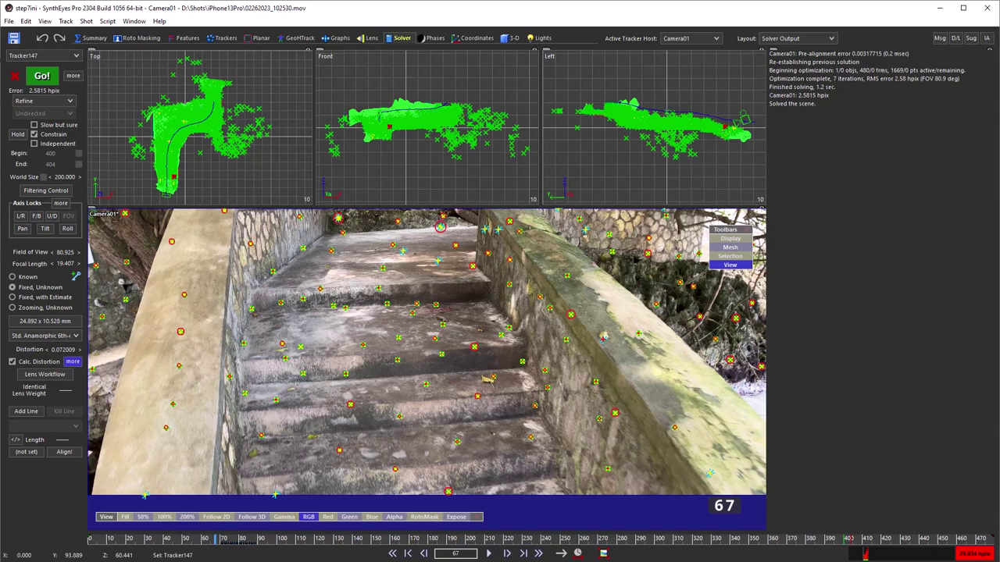
pyautogui.click(474, 37)
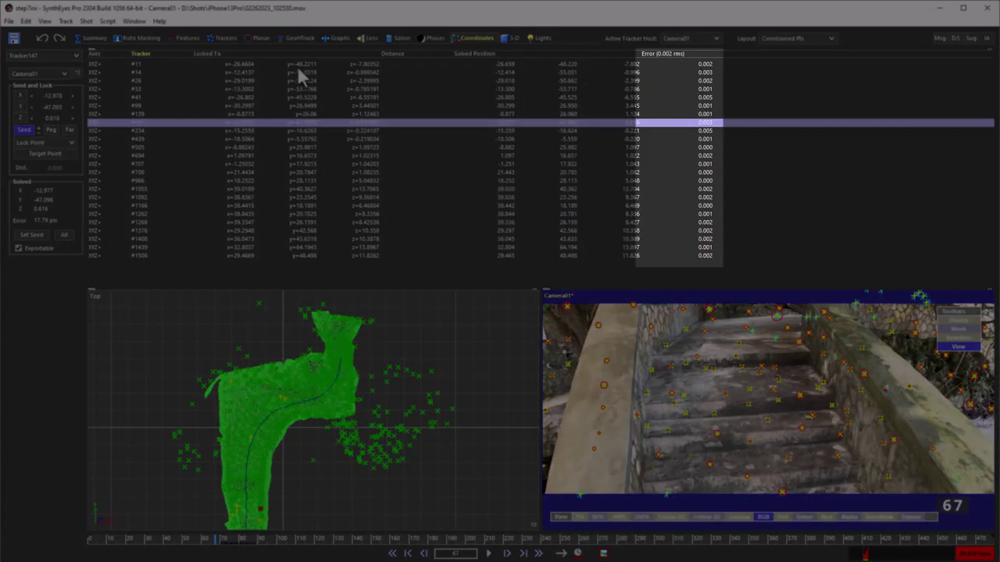
# Undo to view the previous solve's errors, redo the newer solve, and switch to the GeoHTrack perspective view
pyautogui.click(39, 37)
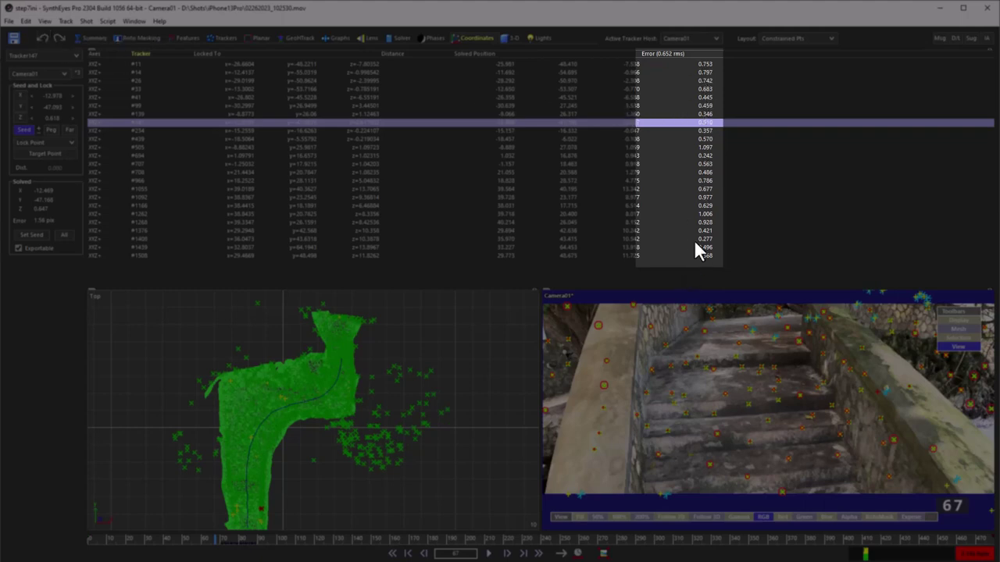
pyautogui.click(61, 36)
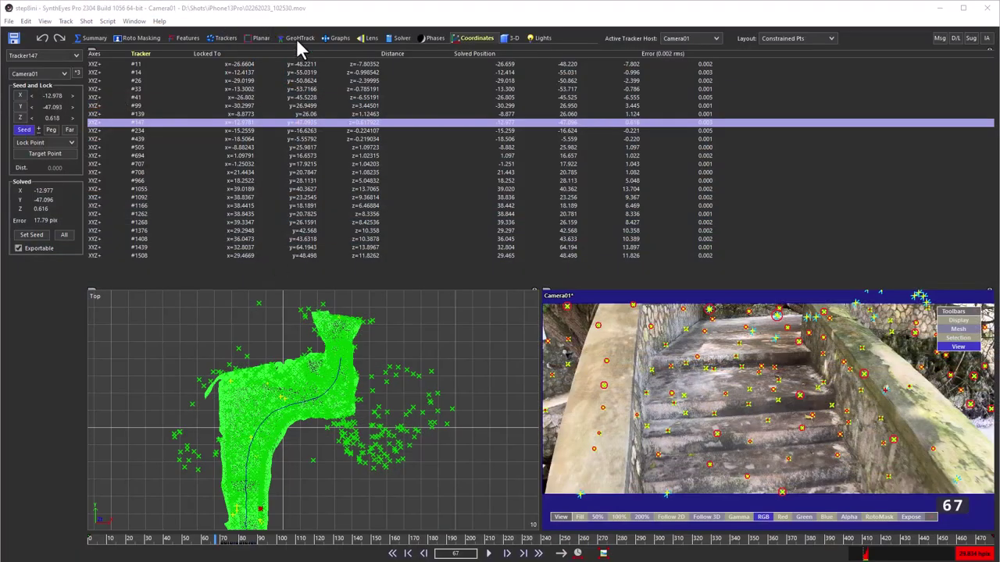
pyautogui.click(297, 38)
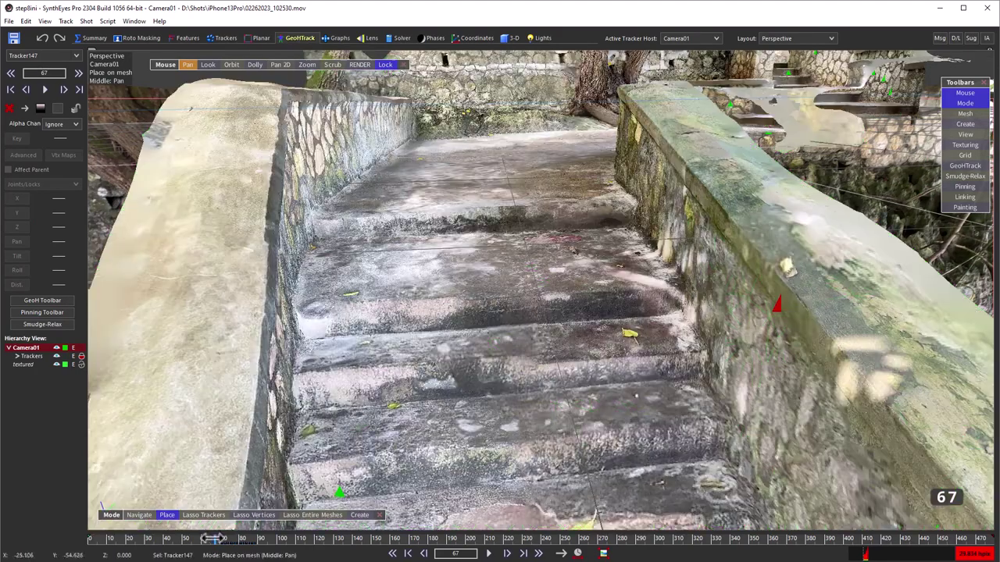
# Scrub the perspective view from frame 67 through frames 118, 246, 282 and about 431 to inspect the mesh
pyautogui.moveTo(213, 538); pyautogui.dragTo(338, 538)
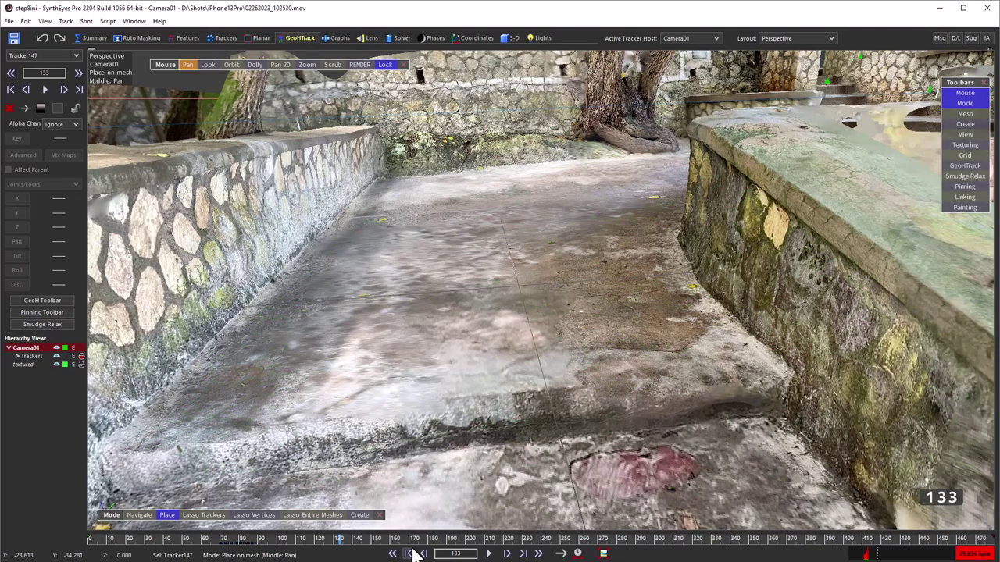
pyautogui.moveTo(410, 539); pyautogui.dragTo(556, 547)
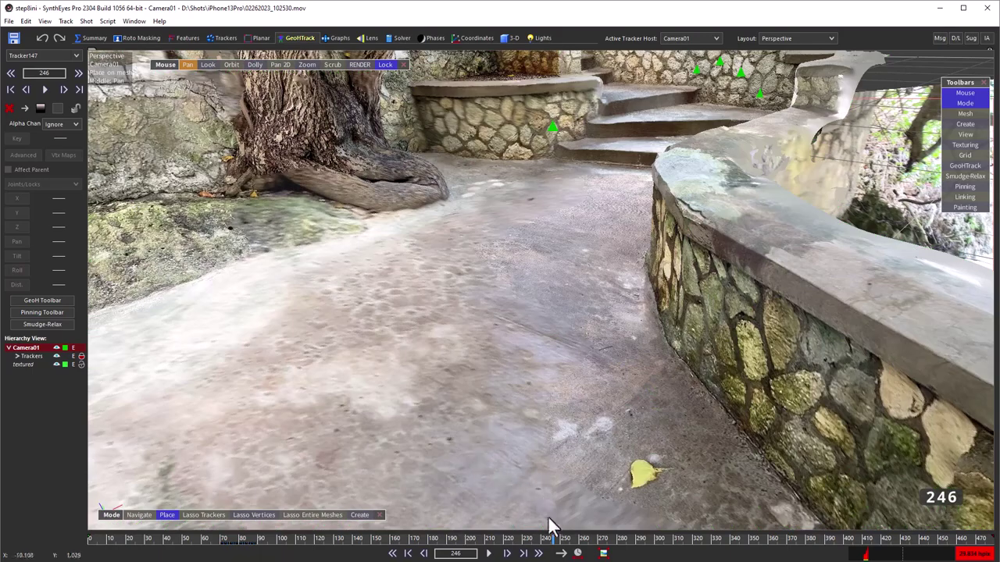
pyautogui.moveTo(605, 539); pyautogui.dragTo(731, 540)
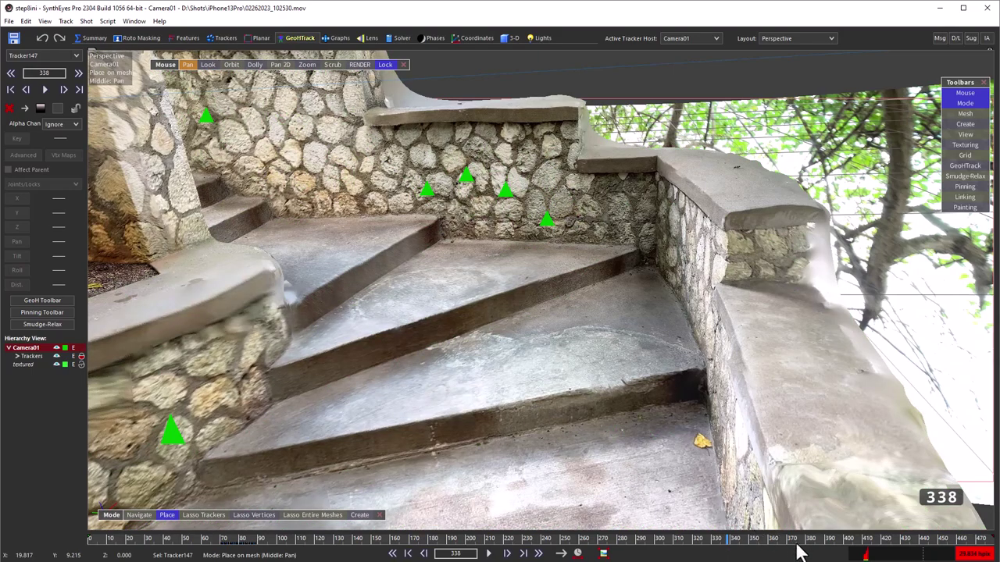
pyautogui.moveTo(798, 542); pyautogui.dragTo(901, 540)
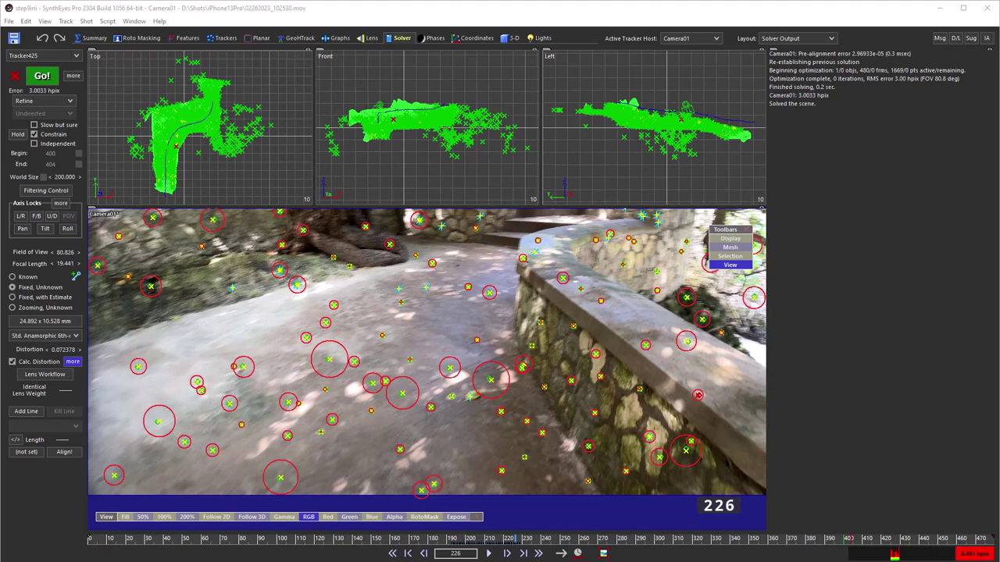
# Review the distortion coefficients' X, Y and O tabs and the Lens room grid, then reopen Coordinates
pyautogui.click(73, 362)
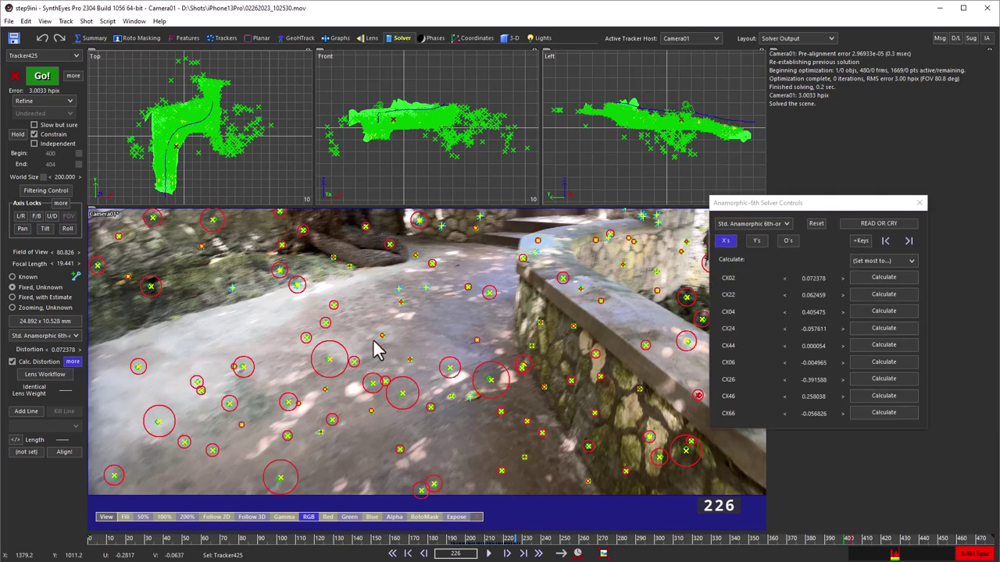
pyautogui.click(756, 242)
pyautogui.click(788, 241)
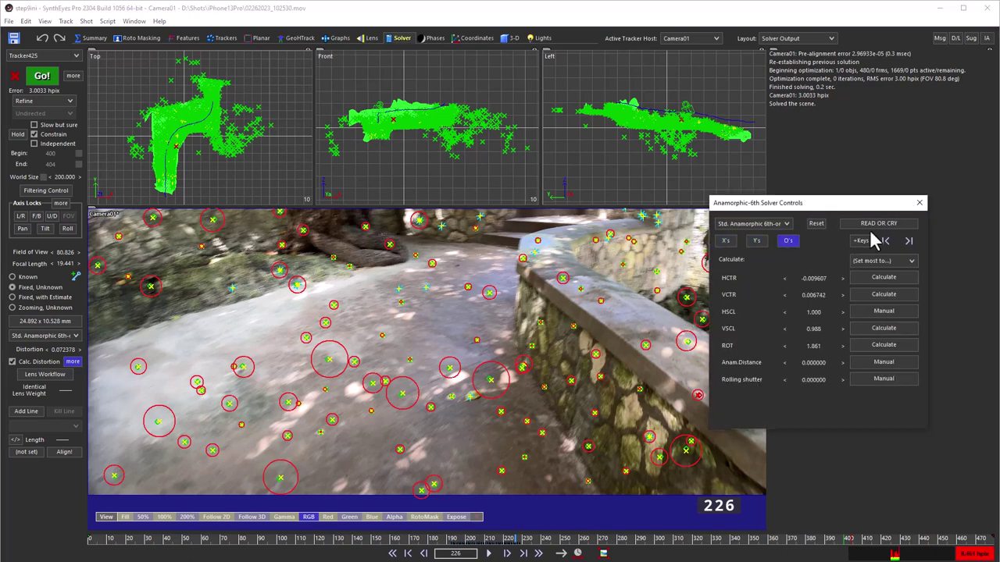
pyautogui.click(920, 204)
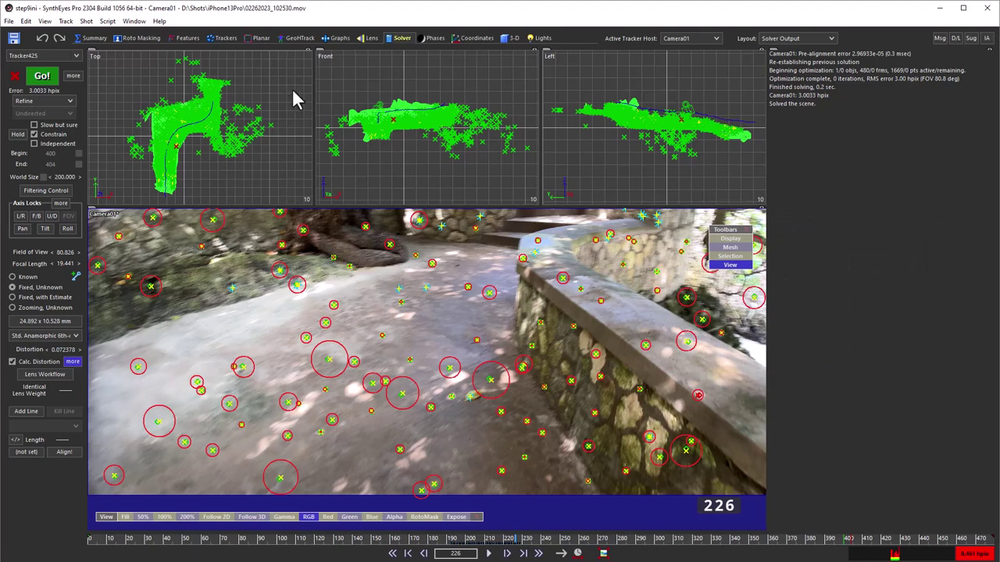
pyautogui.click(370, 39)
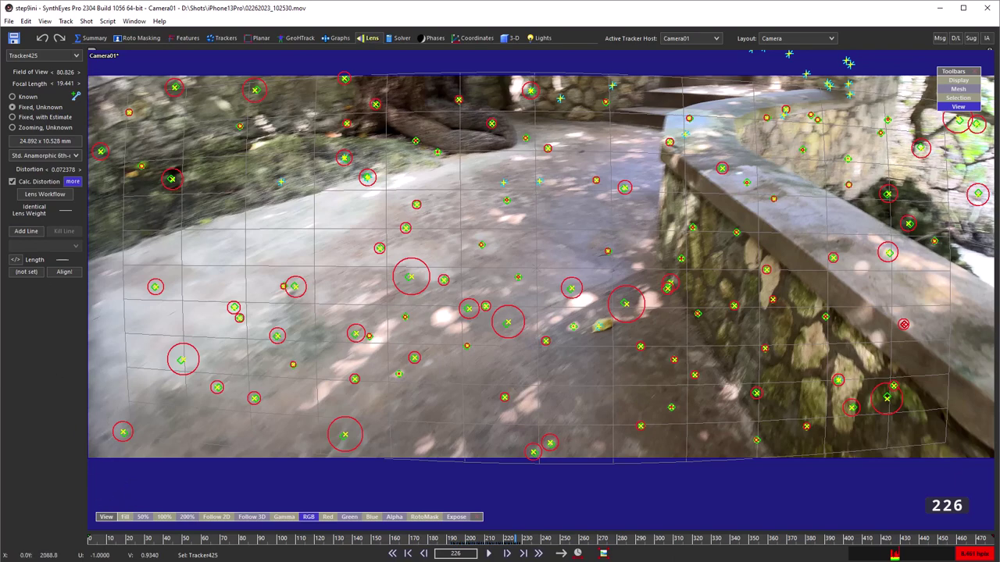
pyautogui.click(471, 37)
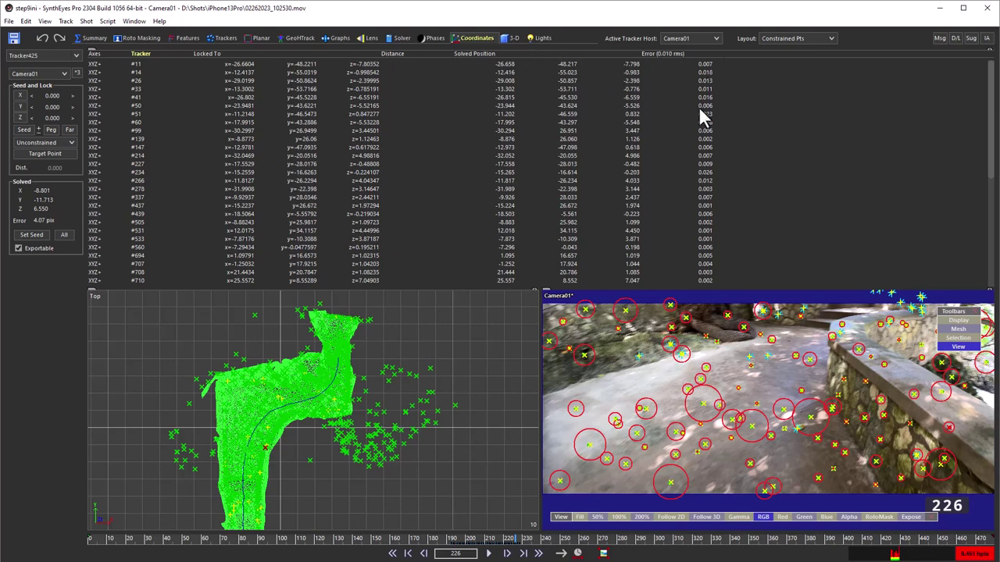
# Sort the Constrained Pts table by Error, largest first, then switch to the GeoHTrack perspective view
pyautogui.click(699, 55)
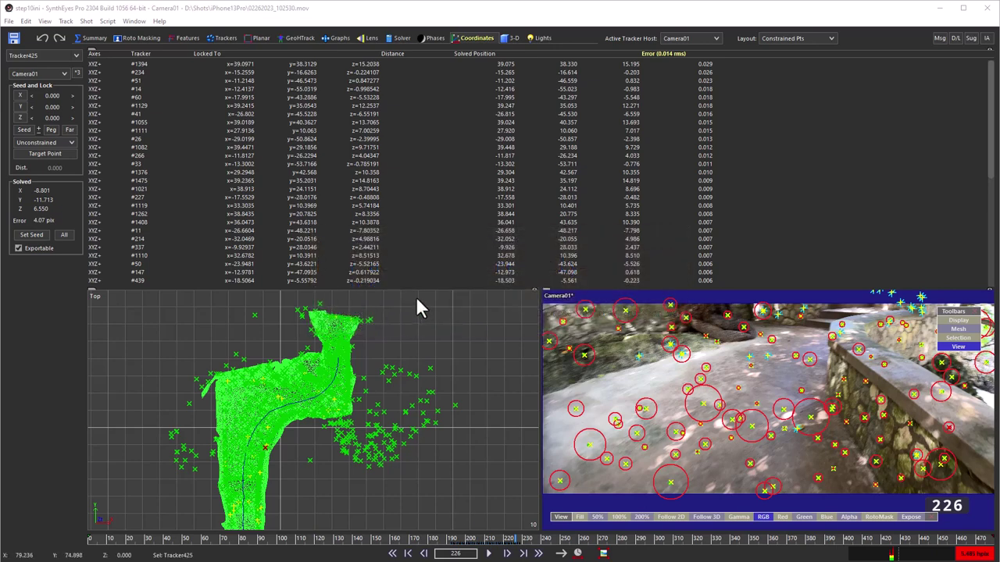
pyautogui.click(295, 37)
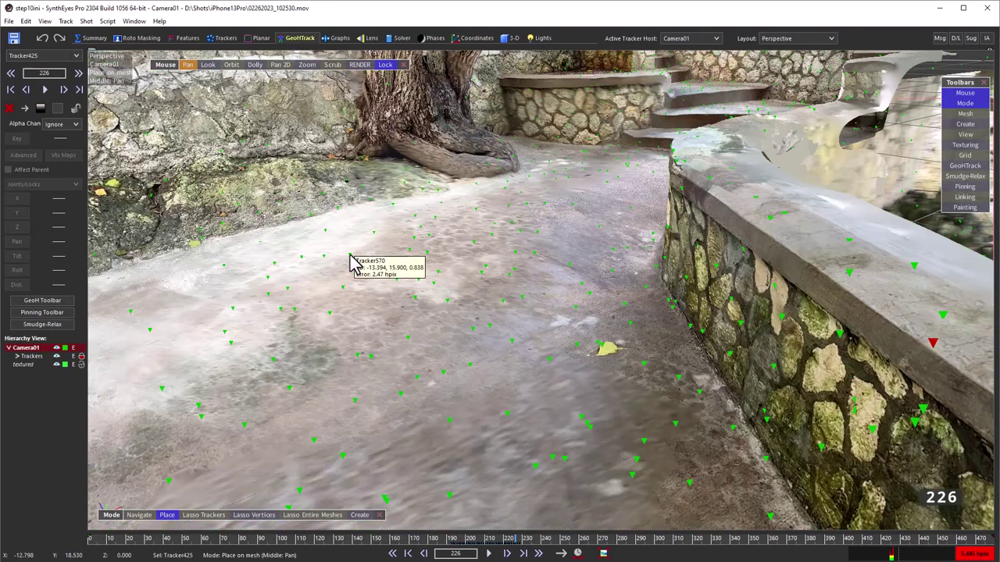
# In Navigate mode, select Tracker410, outline solid meshes with Shift+\, and dolly and orbit up to the stone wall
pyautogui.click(147, 517)
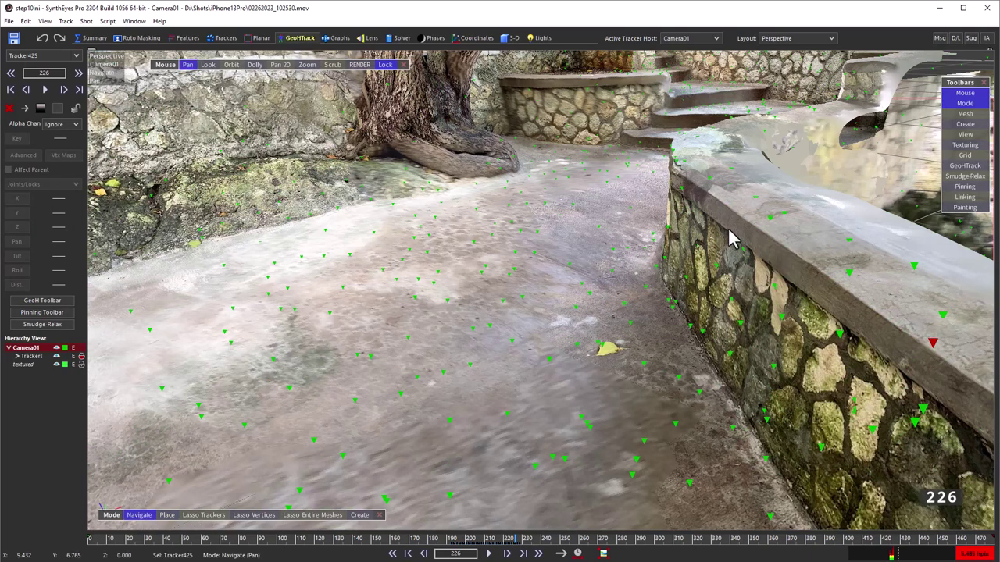
pyautogui.click(769, 217)
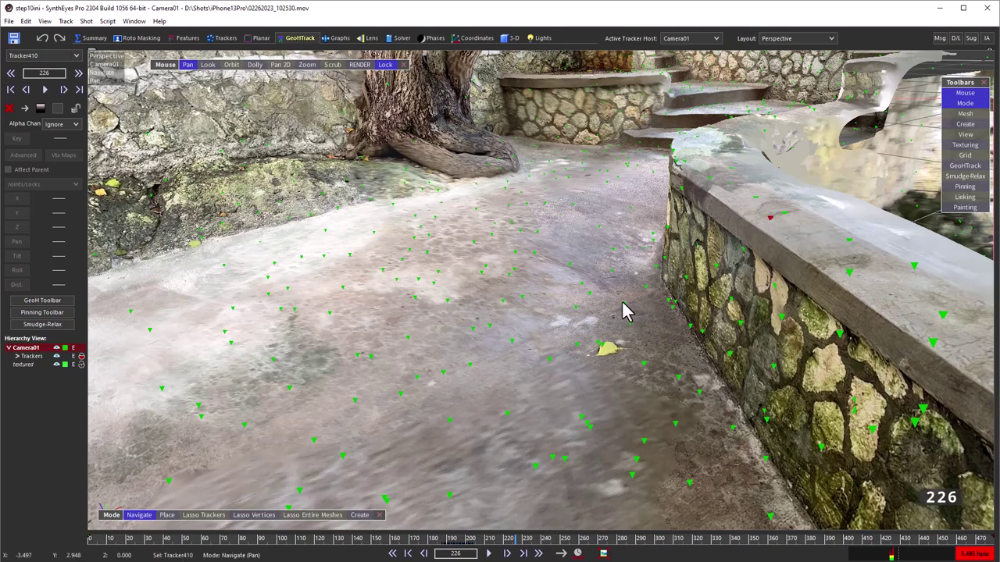
pyautogui.hotkey('shift', '\\')
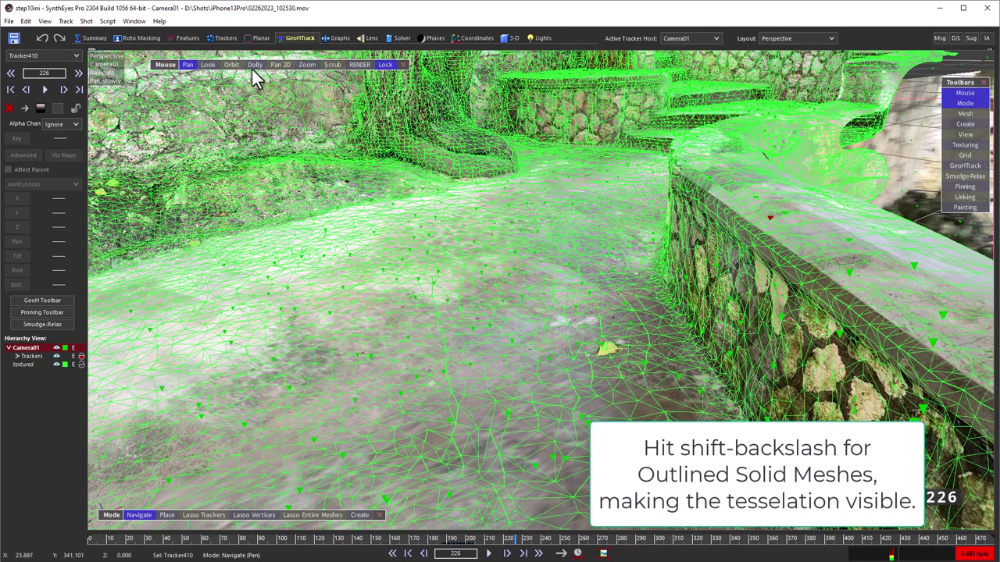
pyautogui.moveTo(251, 68); pyautogui.dragTo(232, 25)
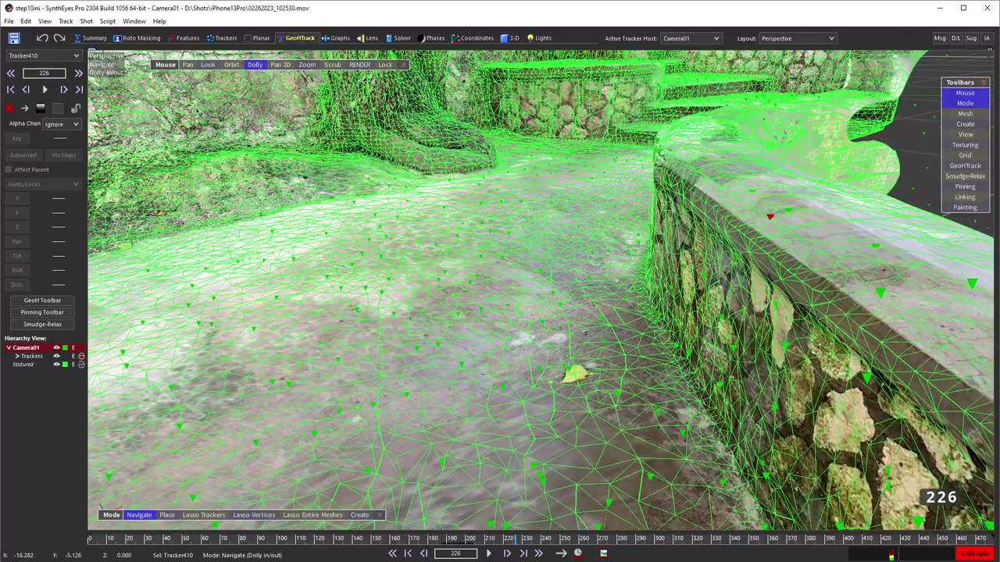
pyautogui.moveTo(297, 539); pyautogui.dragTo(355, 299)
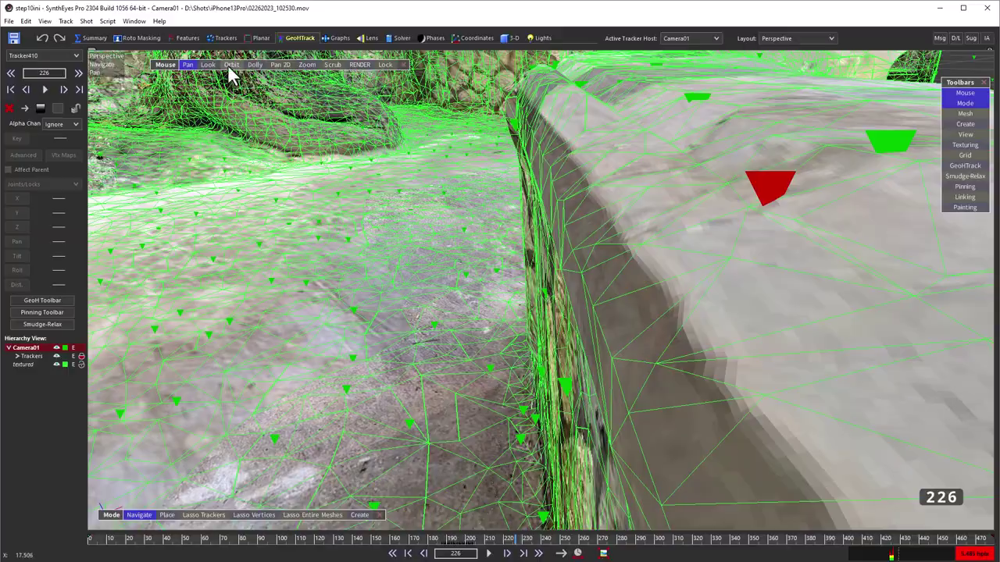
pyautogui.moveTo(229, 66); pyautogui.dragTo(440, 7)
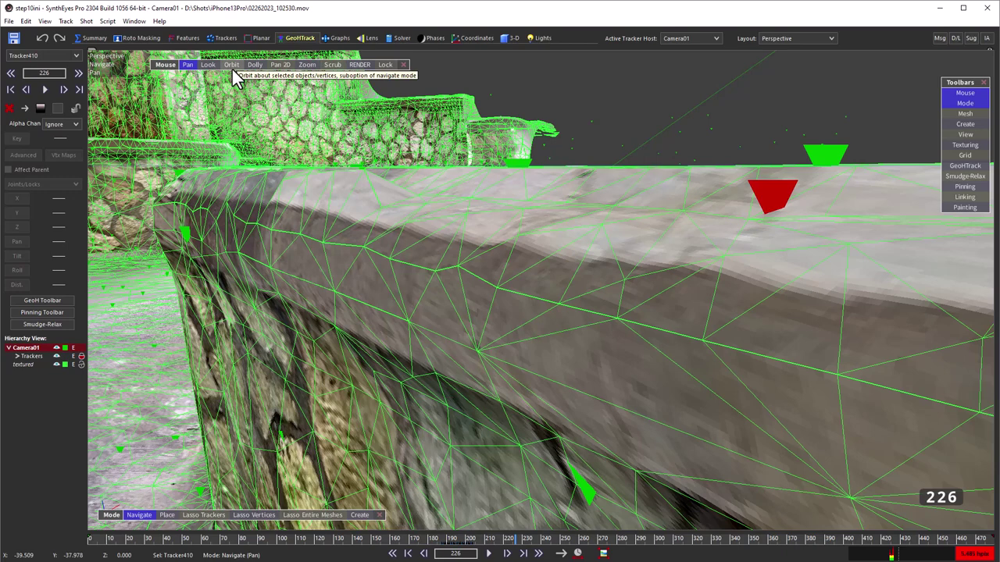
# Lock the view to Camera01 and play from frame 0 at quarter speed
pyautogui.click(408, 553)
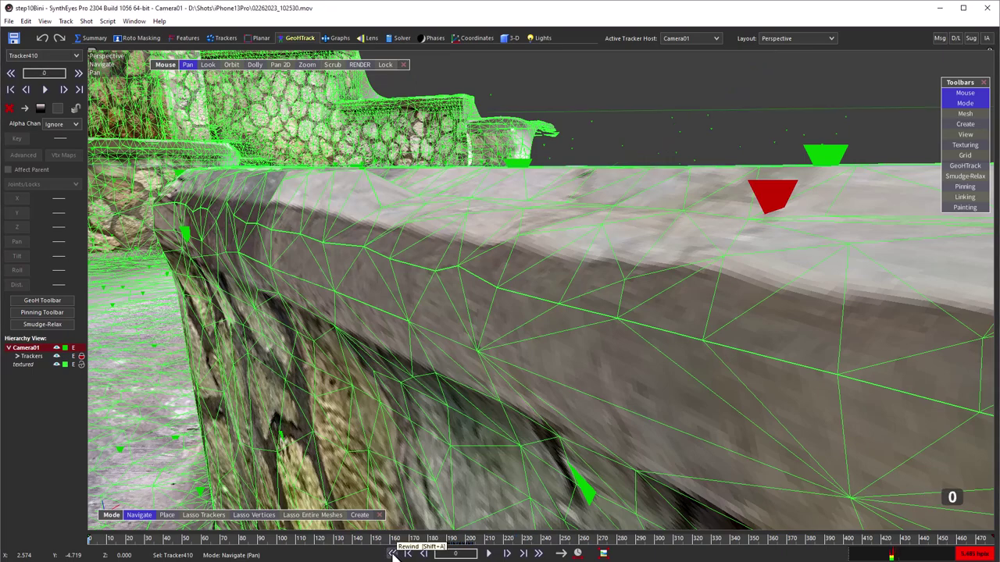
pyautogui.click(385, 64)
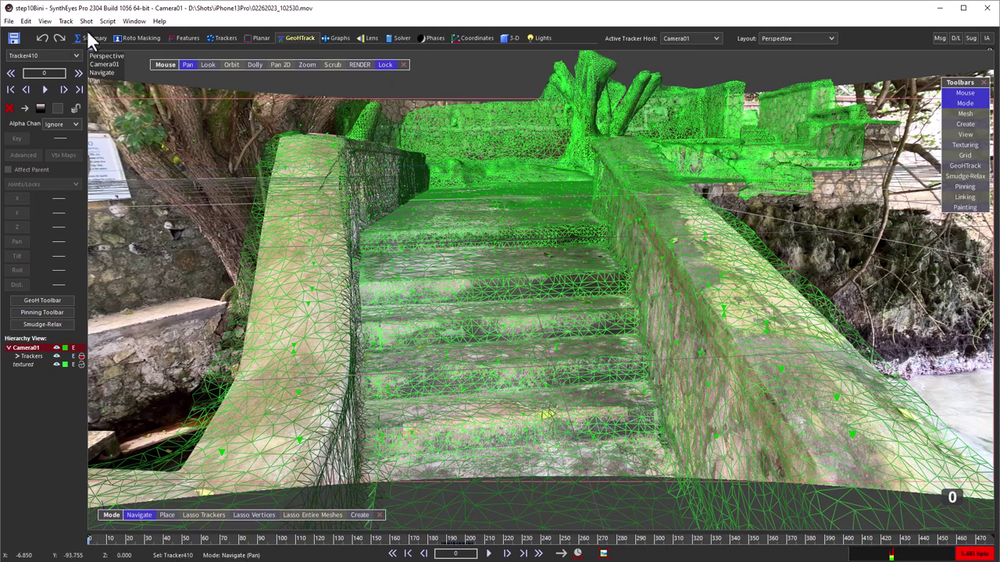
pyautogui.click(46, 21)
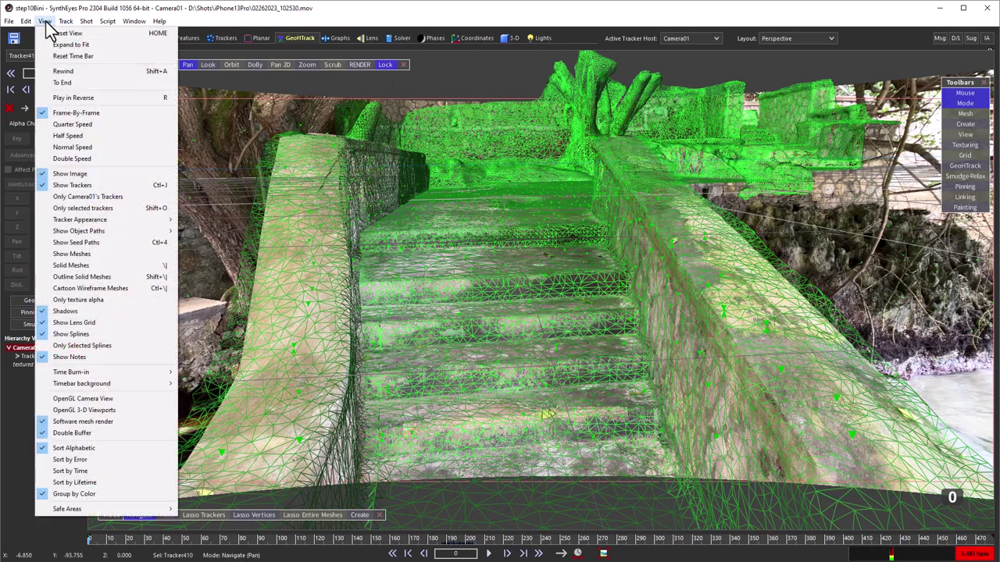
pyautogui.click(68, 125)
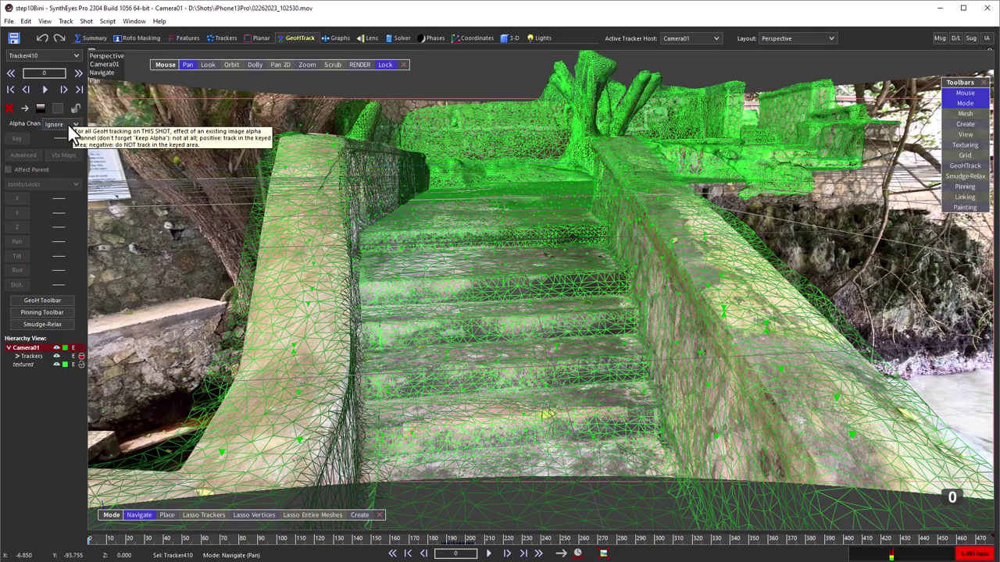
pyautogui.click(489, 553)
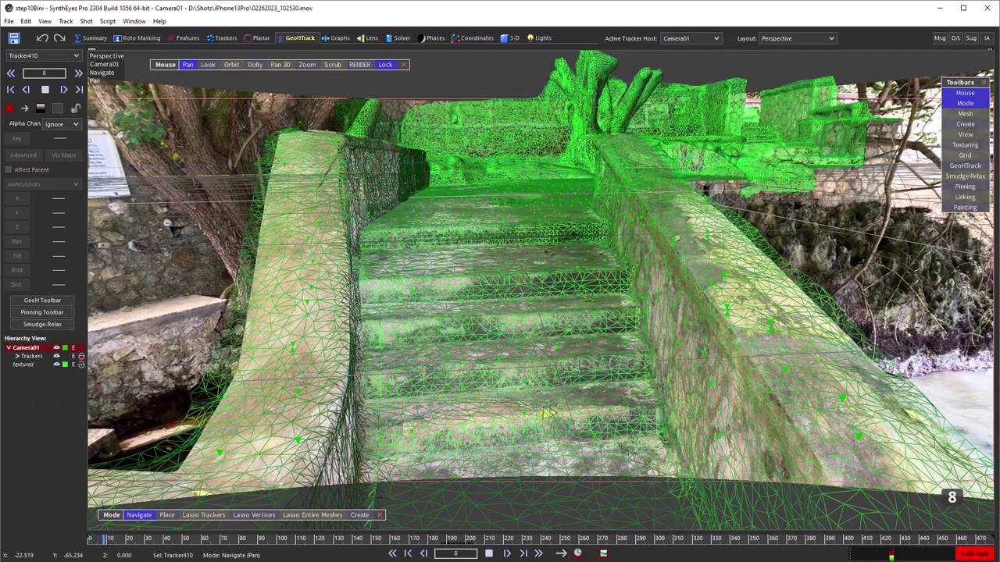